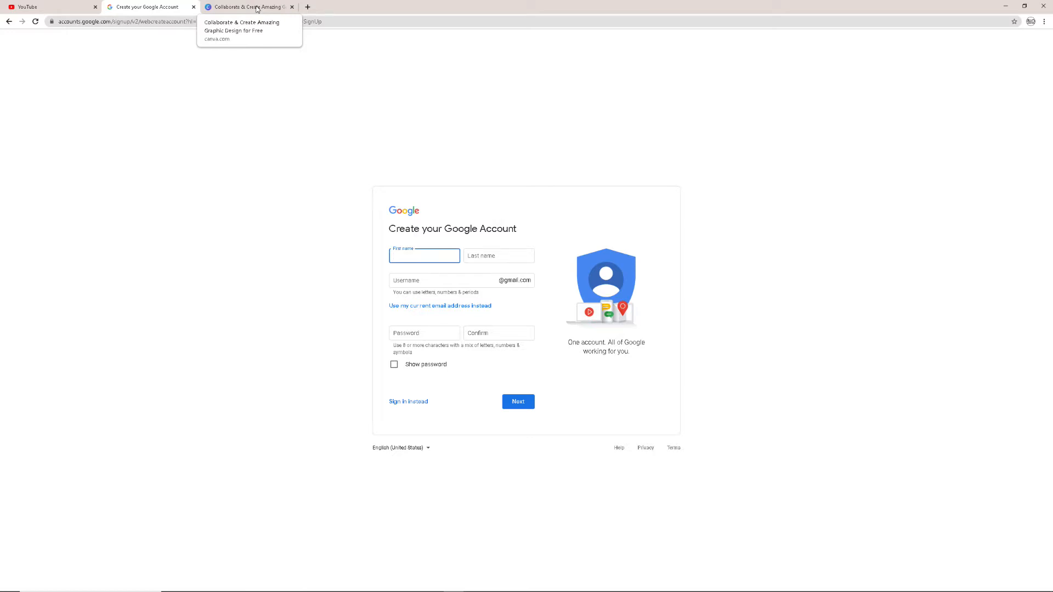
Switch to the Canva site, log in with the Google account and dismiss the free-team tip
left_click(256, 8)
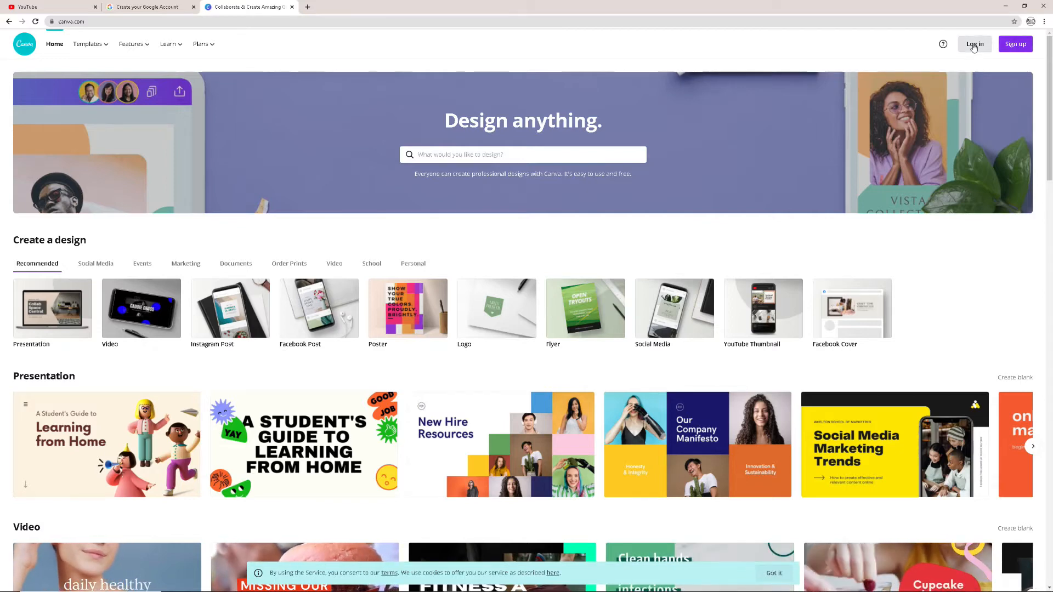
left_click(974, 44)
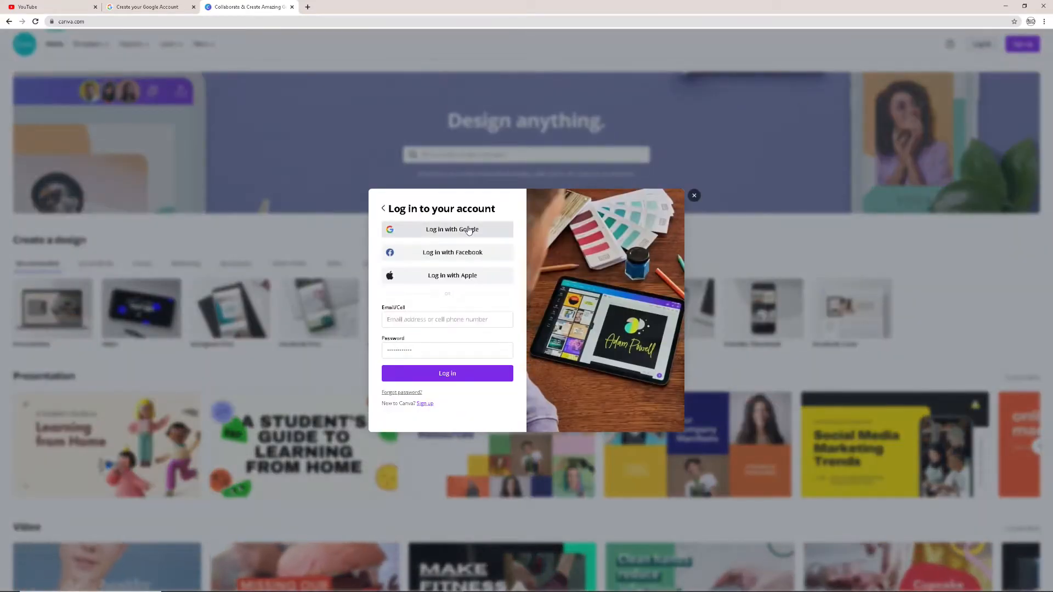
left_click(439, 229)
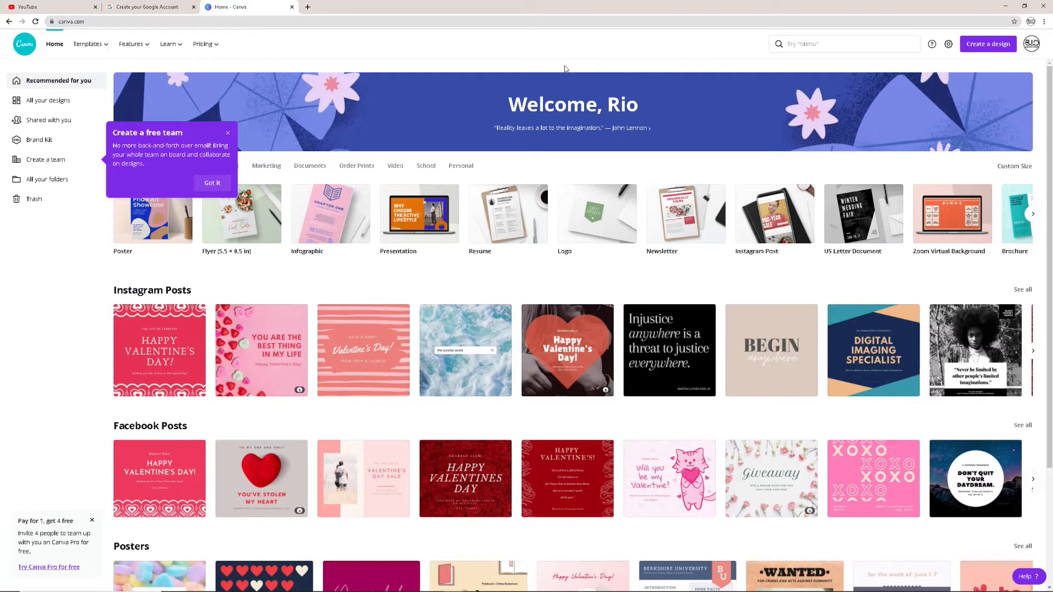
left_click(228, 133)
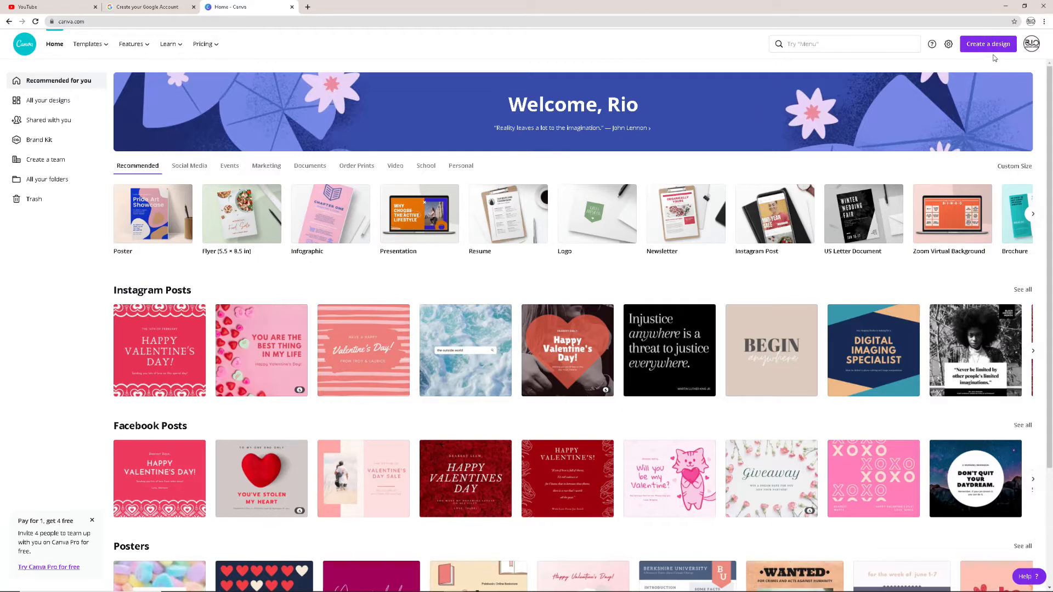
Create a new custom-size design of 1921 × 1080 px and dismiss the real-time collaboration tip
left_click(997, 47)
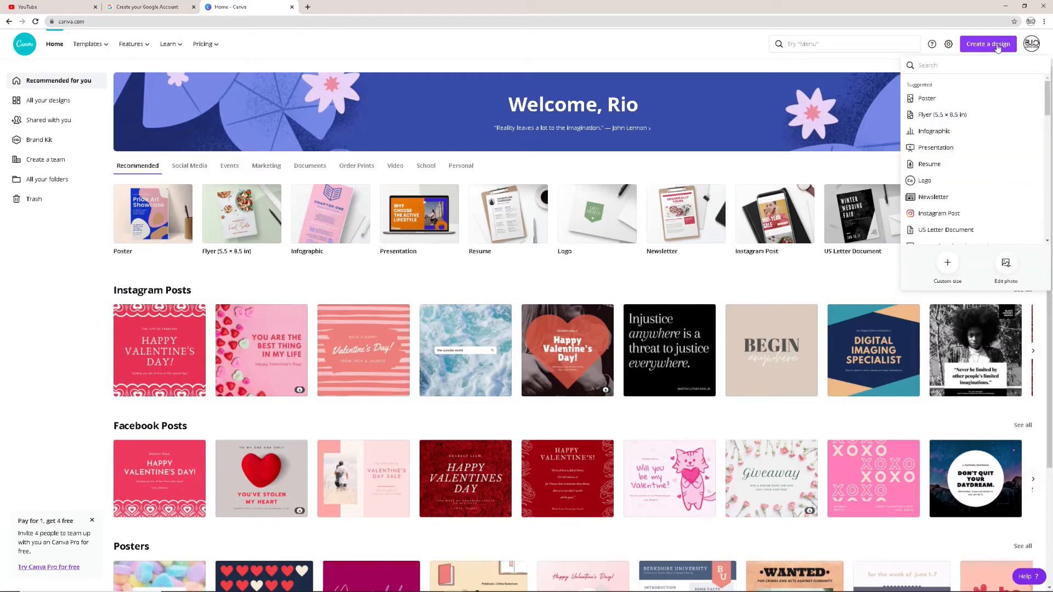
left_click(947, 265)
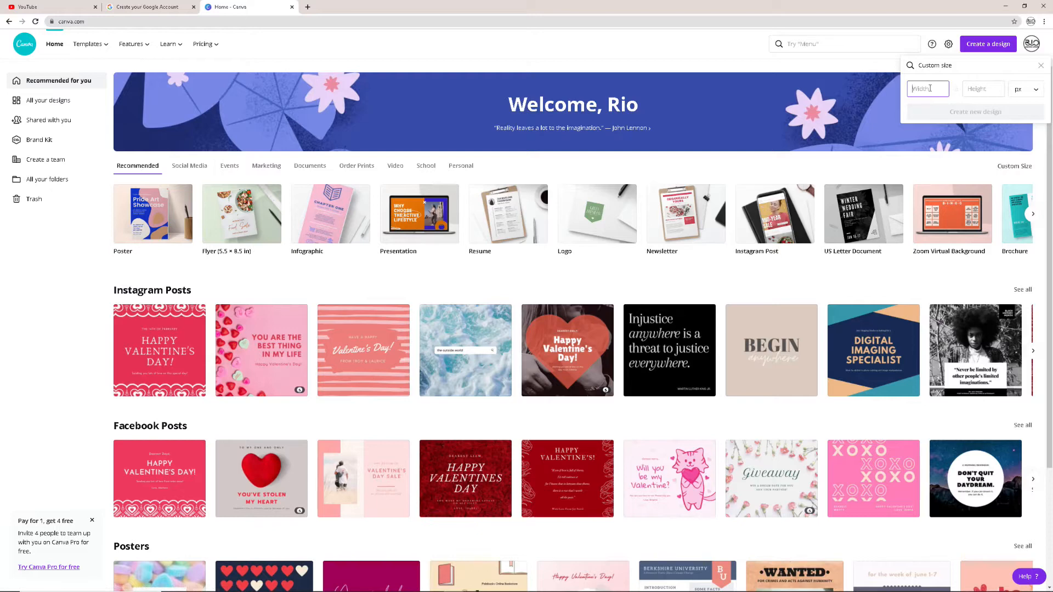
type("19")
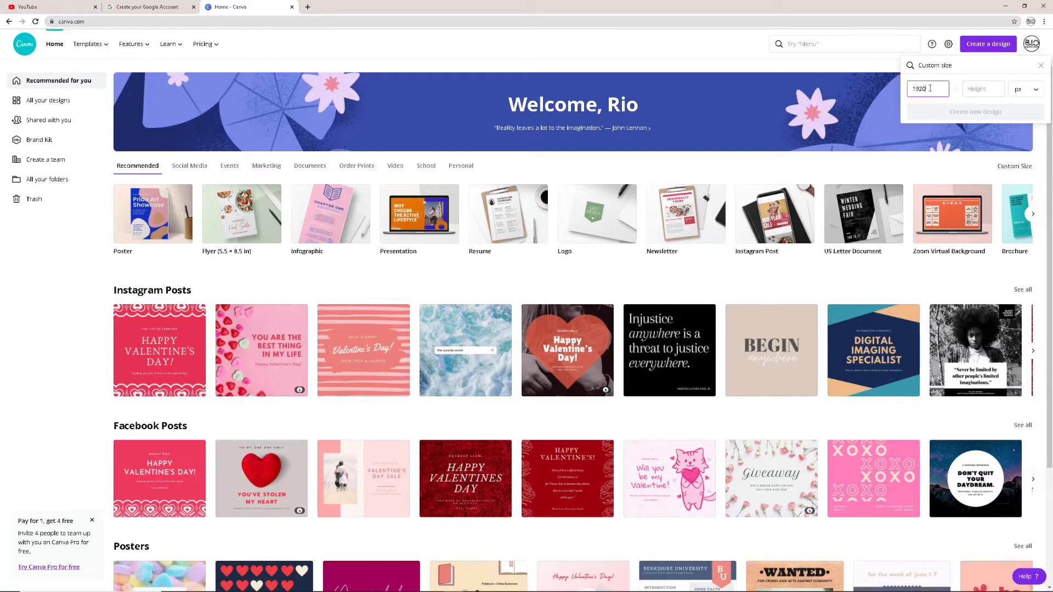
type("21")
left_click(979, 90)
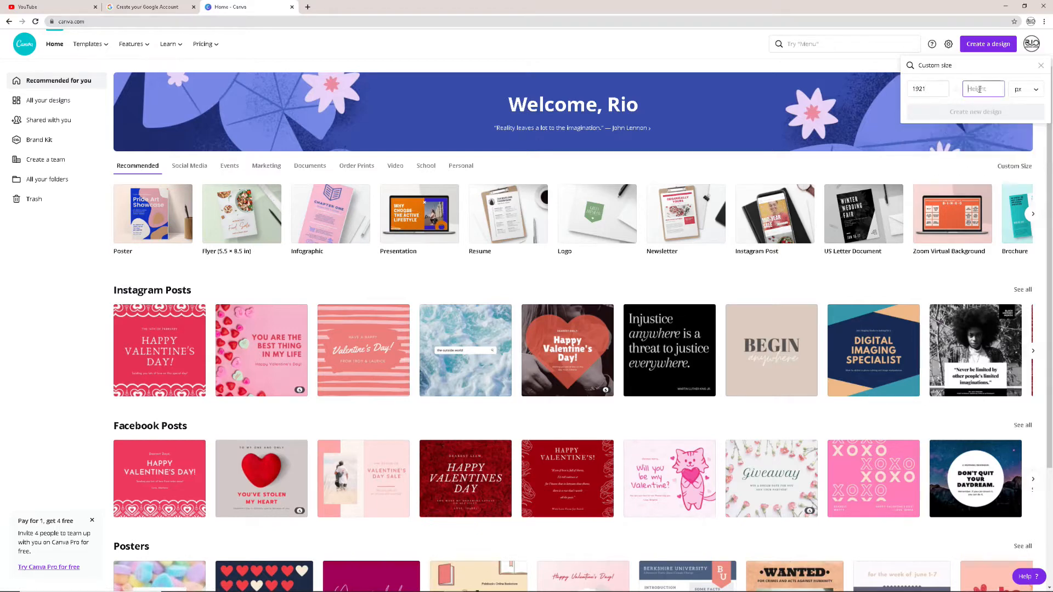
type("18")
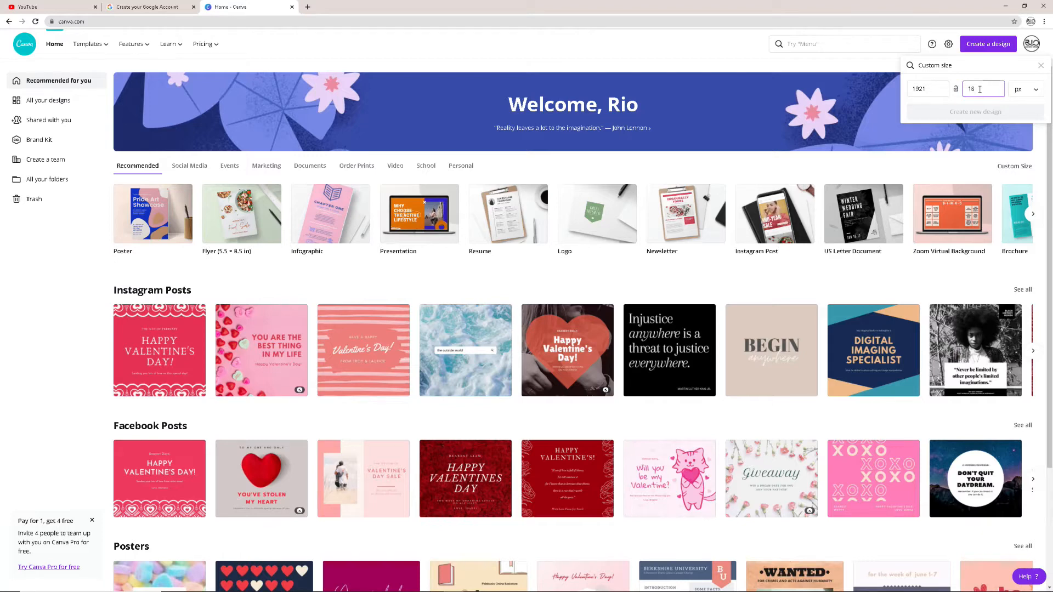
type("0")
key("BackSpace")
key("BackSpace")
type("080")
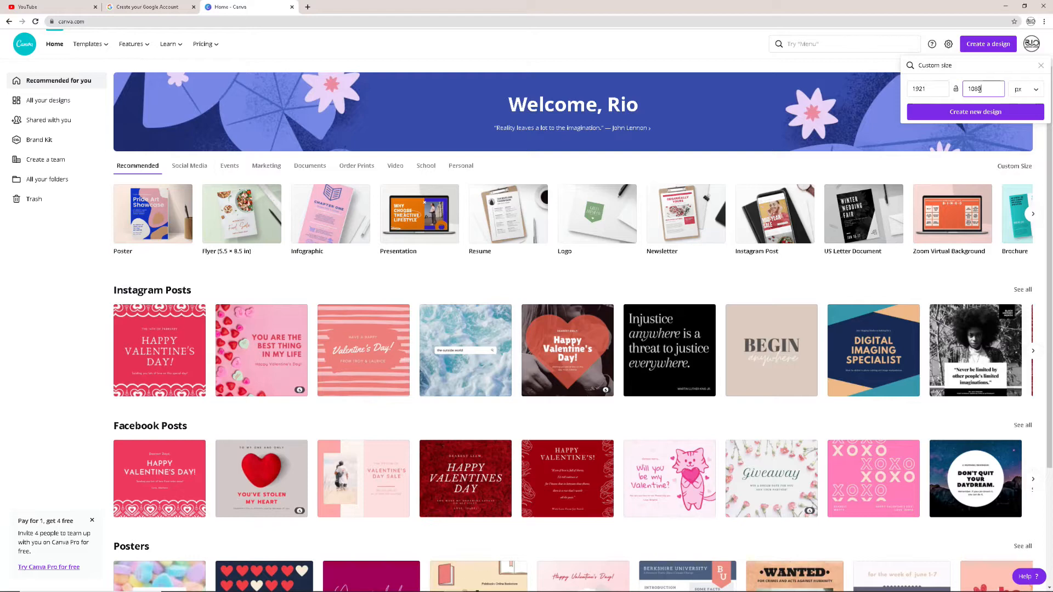
left_click(981, 112)
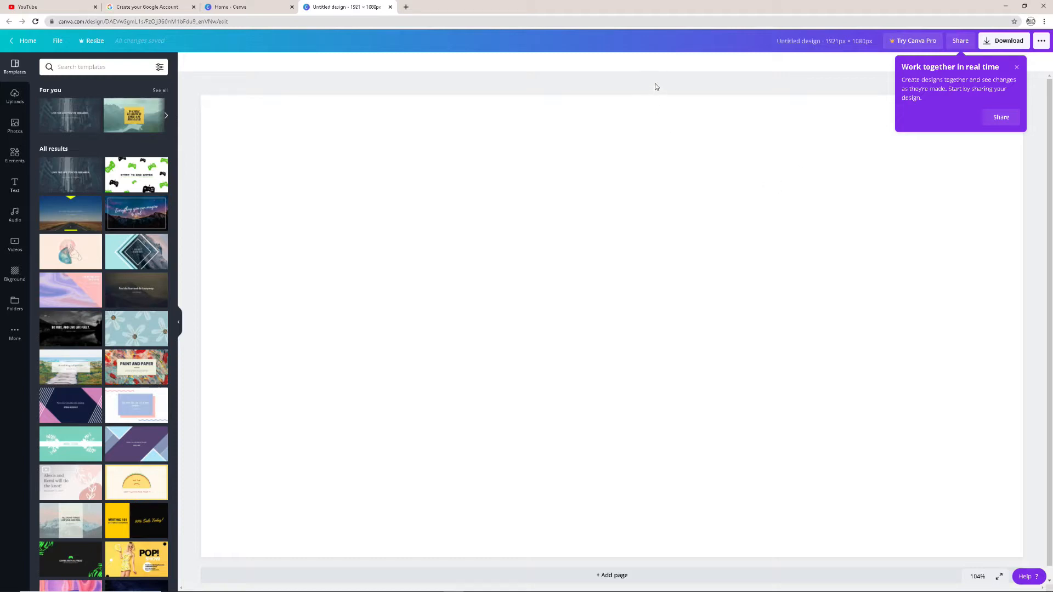
left_click(1016, 67)
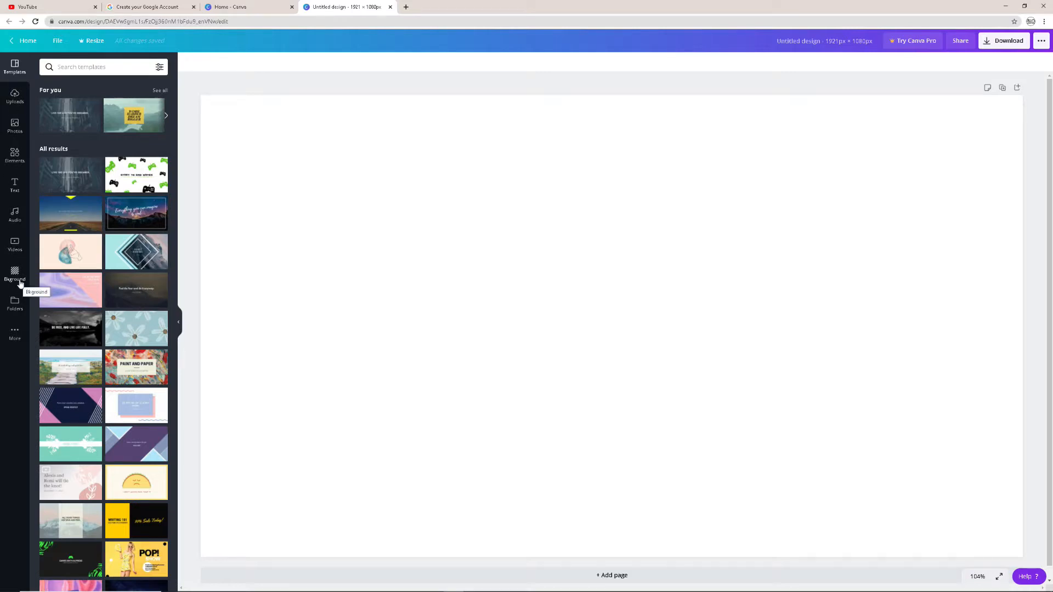
Apply the pale-blue template with large flowers to the blank page
left_click(126, 251)
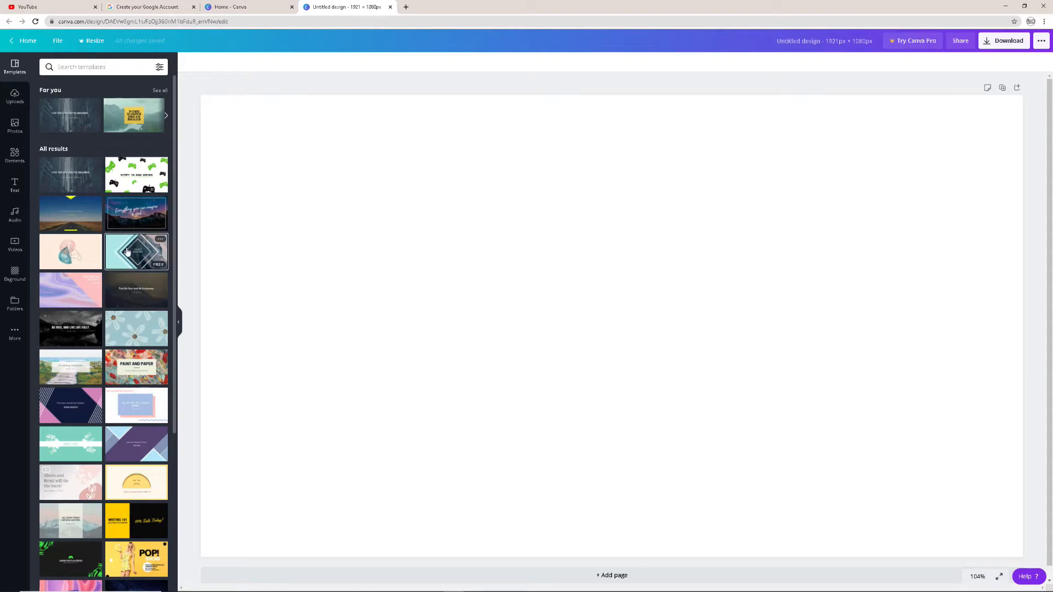
left_click(71, 311)
left_click(132, 361)
left_click(137, 388)
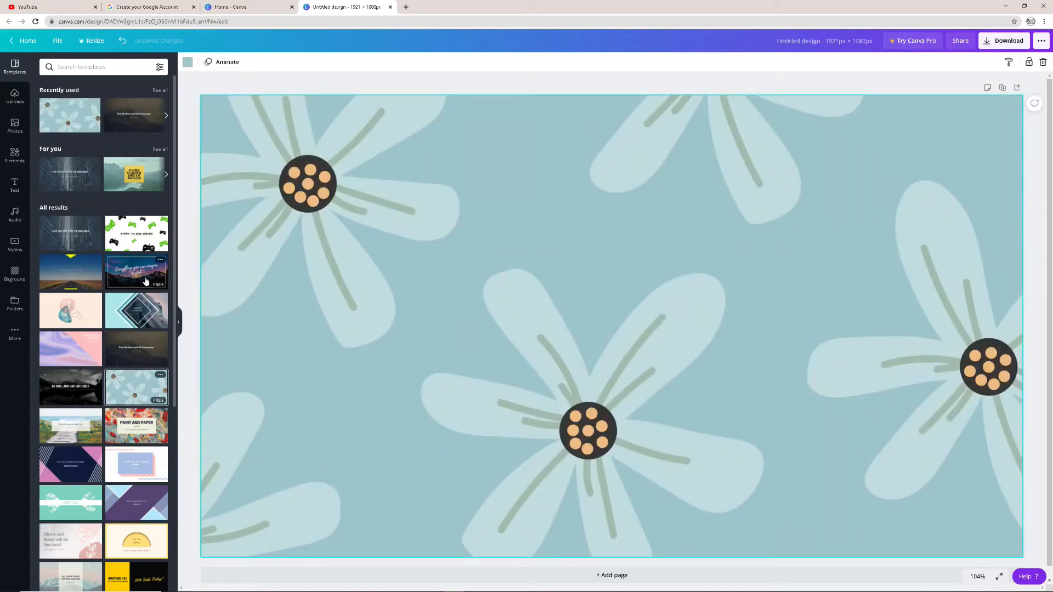
Try the light-to-dark blue gradient background behind the flowers and replace it with solid light blue
left_click(17, 275)
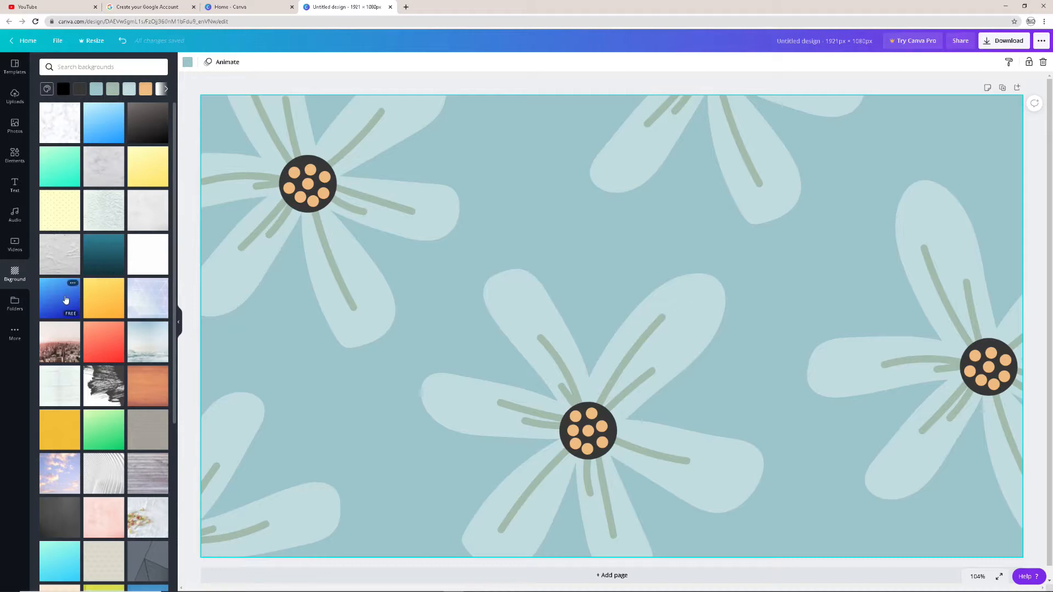
left_click(66, 299)
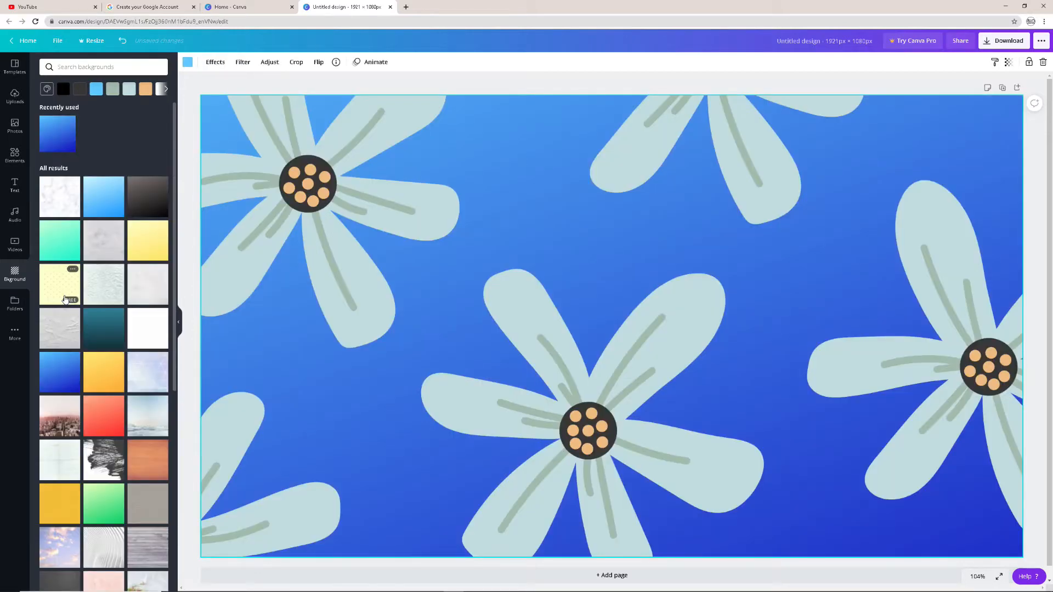
left_click(65, 380)
scroll(69, 367, "down", 3)
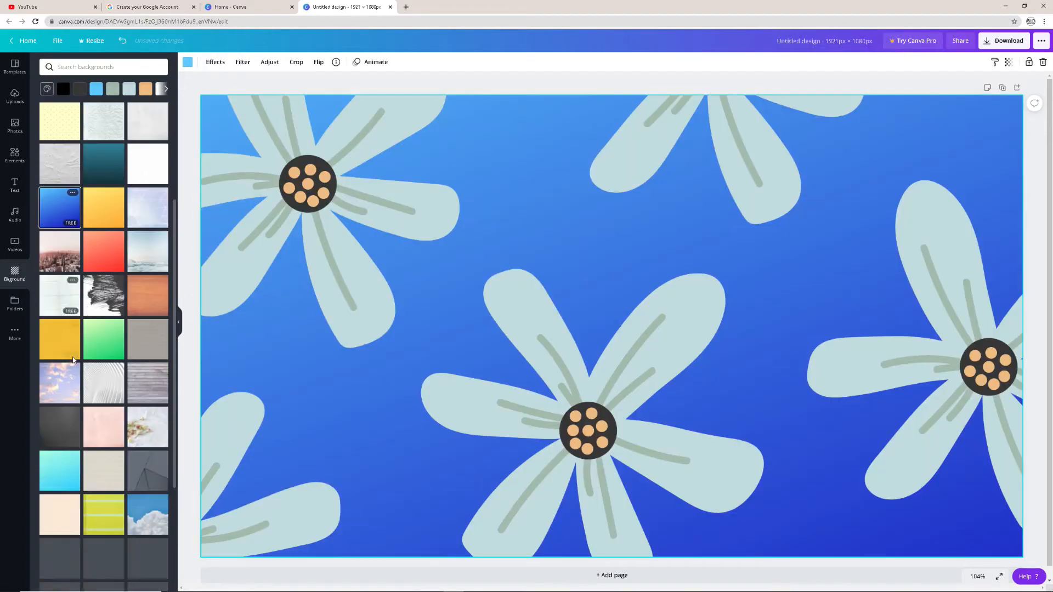
scroll(72, 356, "up", 1)
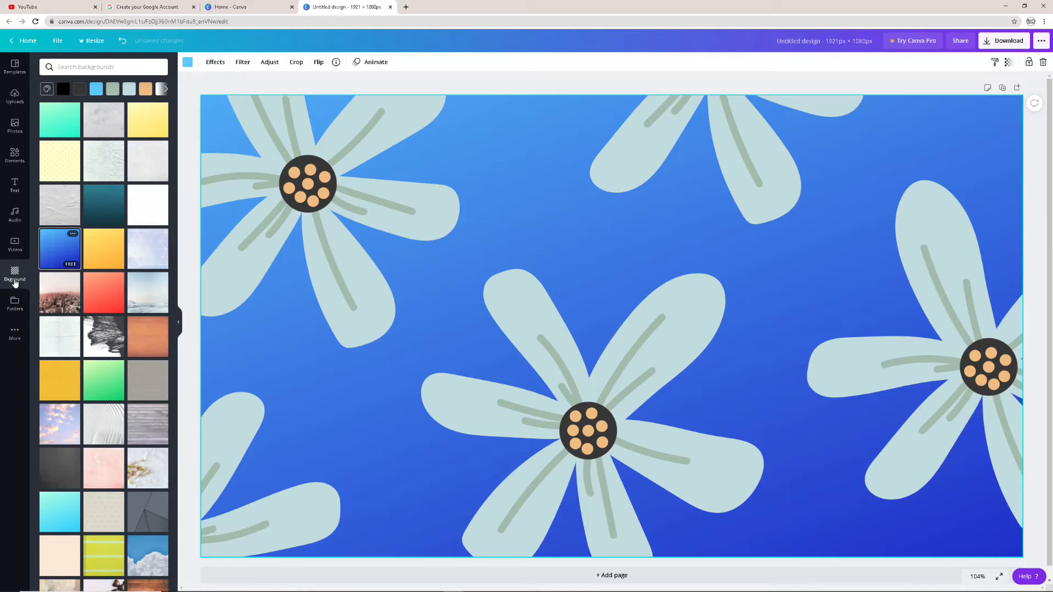
scroll(100, 137, "up", 3)
left_click(68, 136)
left_click(97, 89)
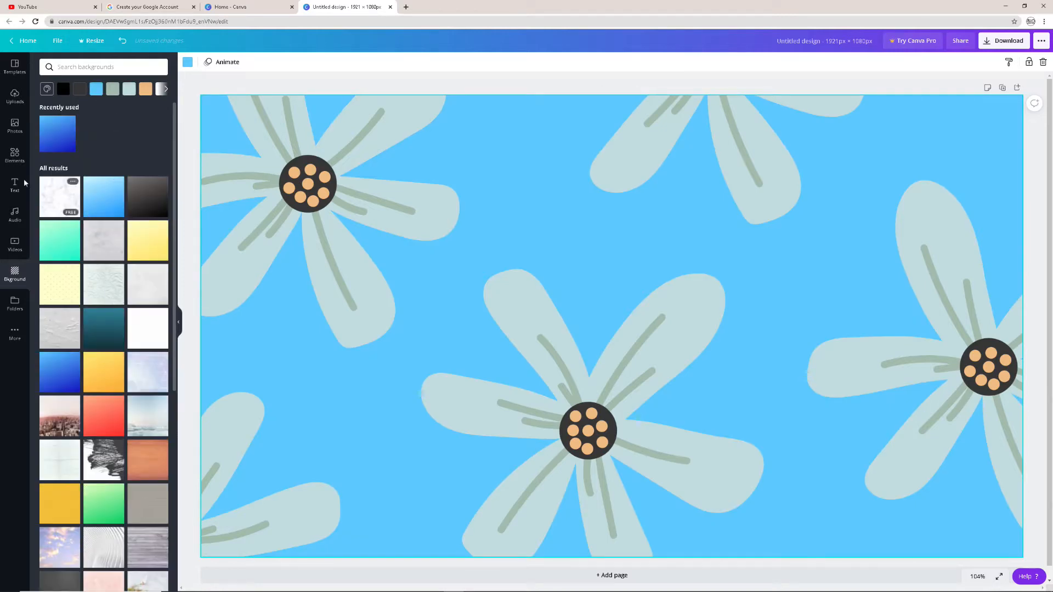
Delete all the flower graphics and the light blue background from the page
left_click(326, 185)
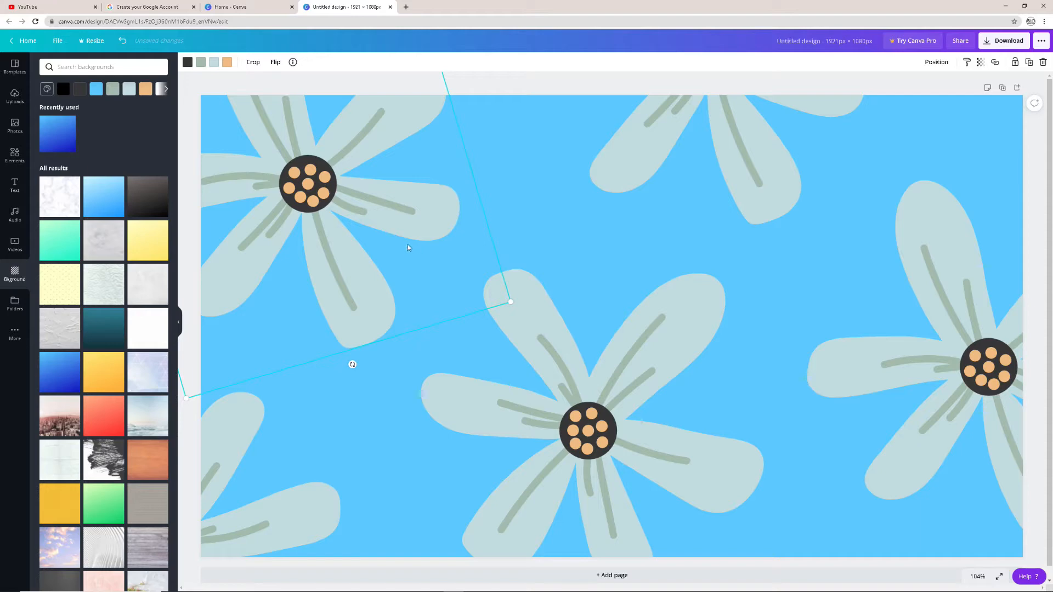
key("Delete")
left_click(510, 335)
key("Delete")
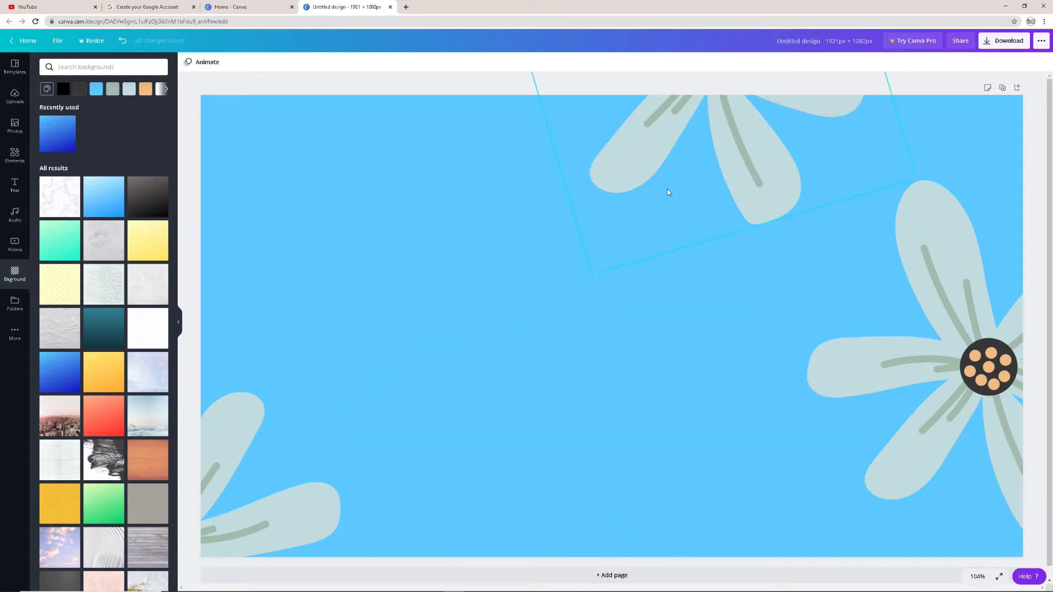
left_click(668, 192)
key("Delete")
left_click(773, 229)
key("Delete")
left_click(297, 501)
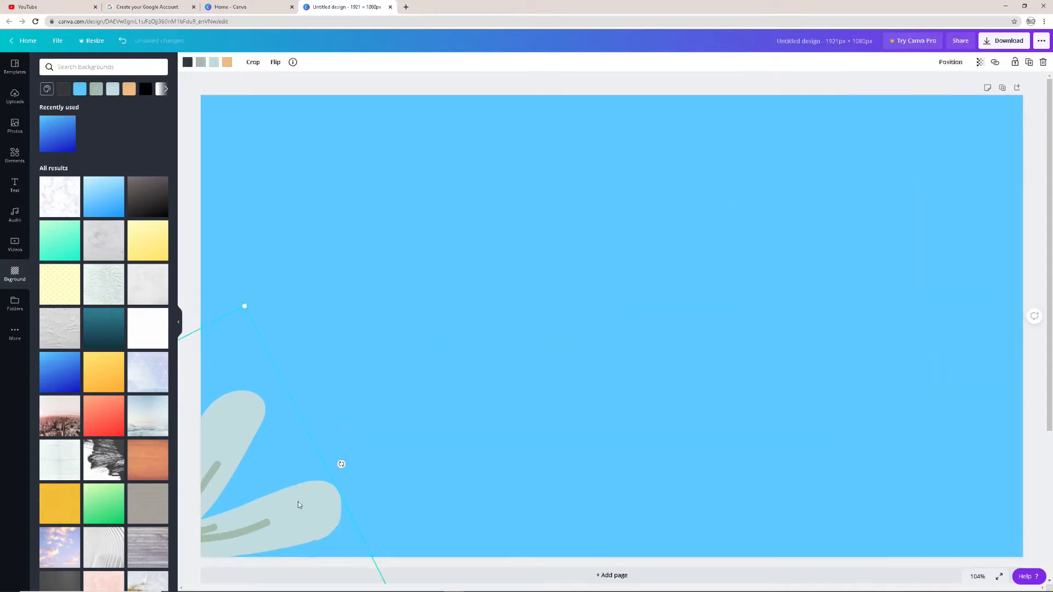
key("Delete")
left_click(432, 340)
key("Delete")
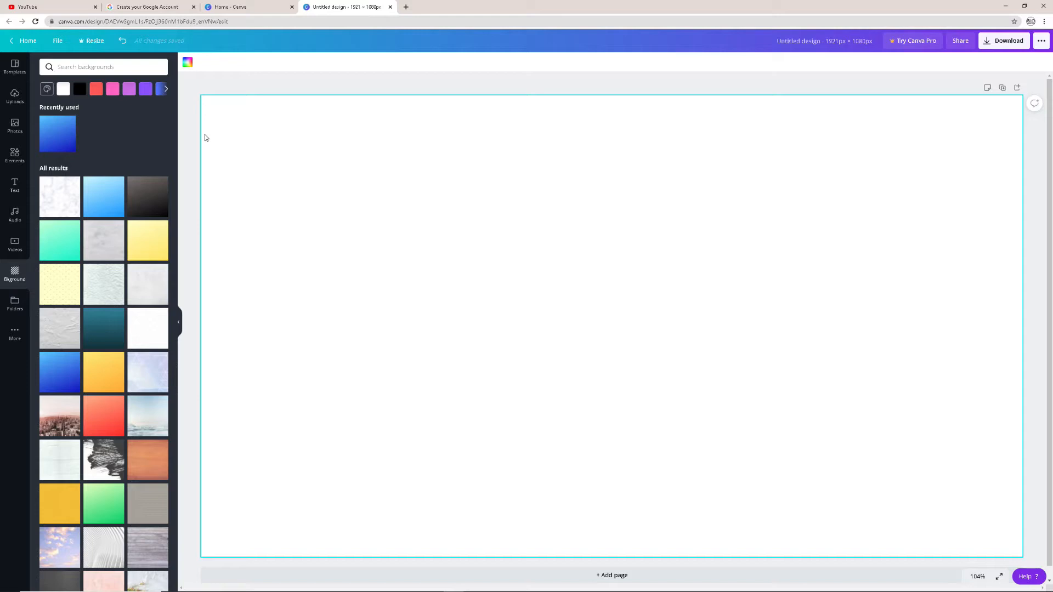
Set the blank page's background to the solid blue colour swatch
scroll(64, 262, "down", 7)
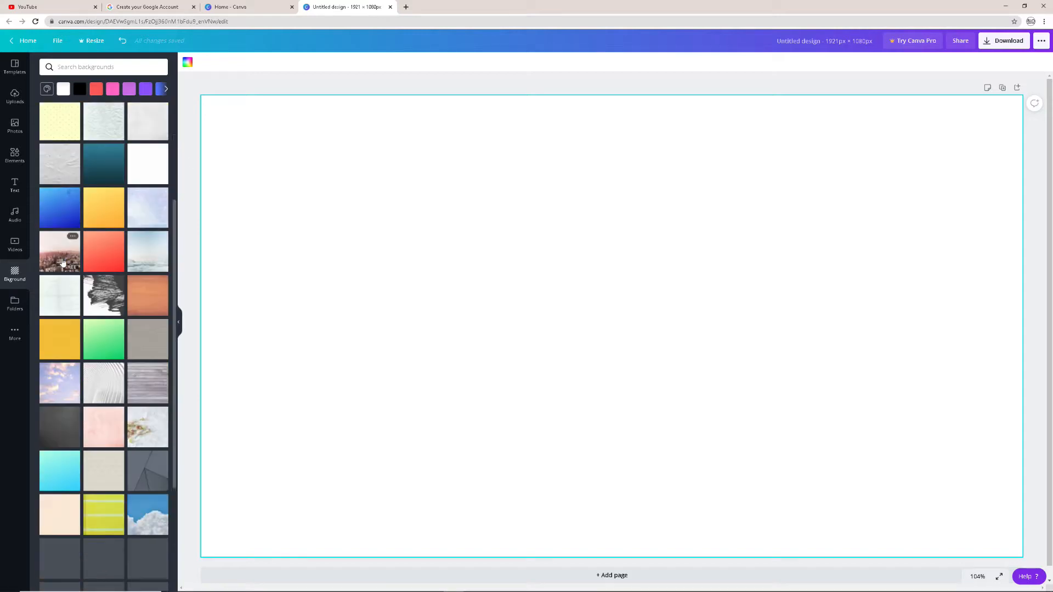
scroll(63, 266, "down", 5)
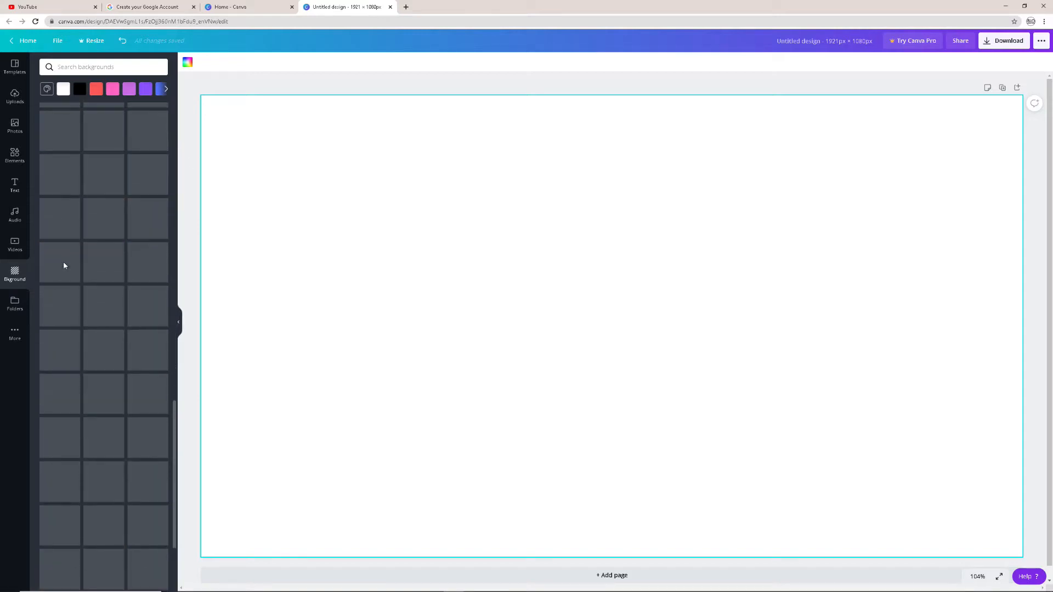
scroll(63, 265, "up", 12)
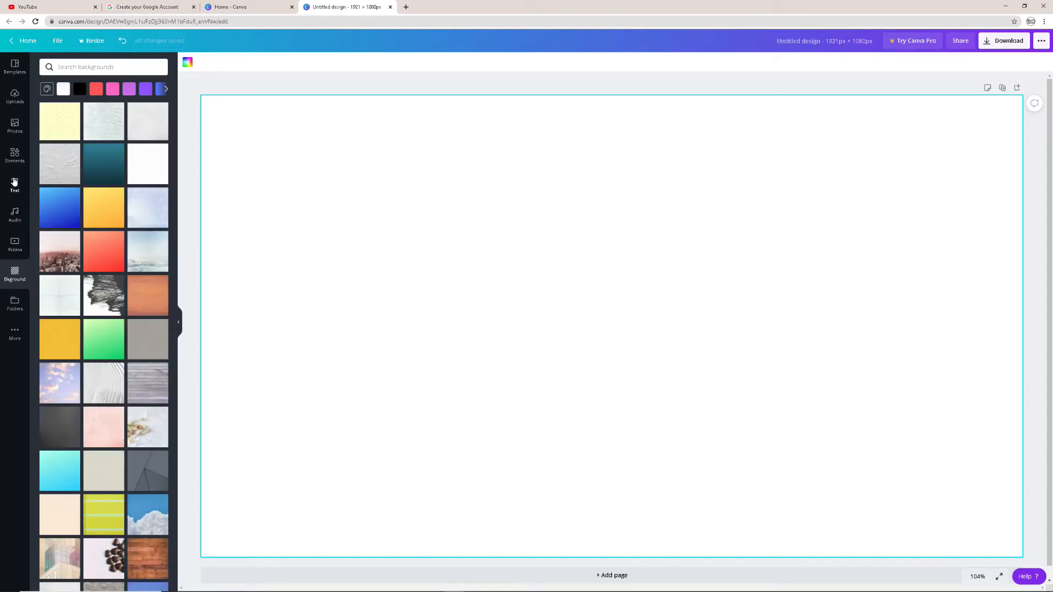
left_click(14, 156)
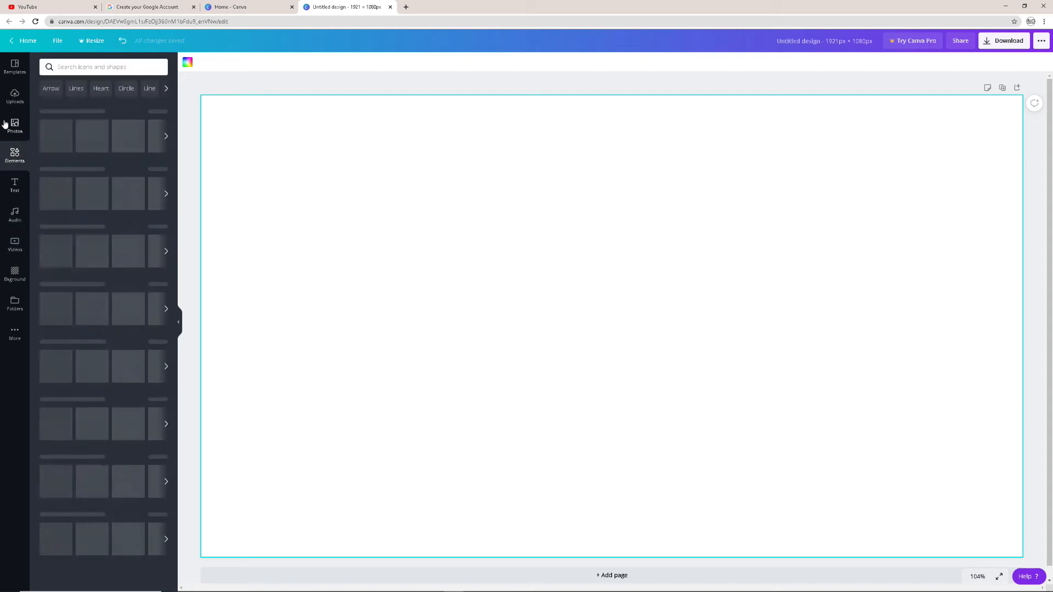
left_click(14, 125)
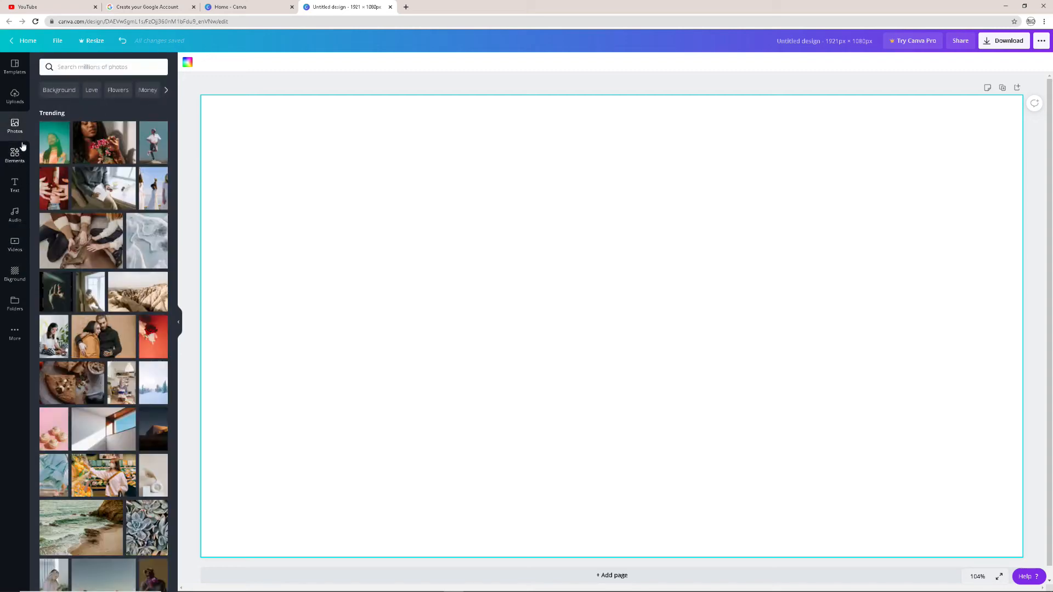
left_click(15, 273)
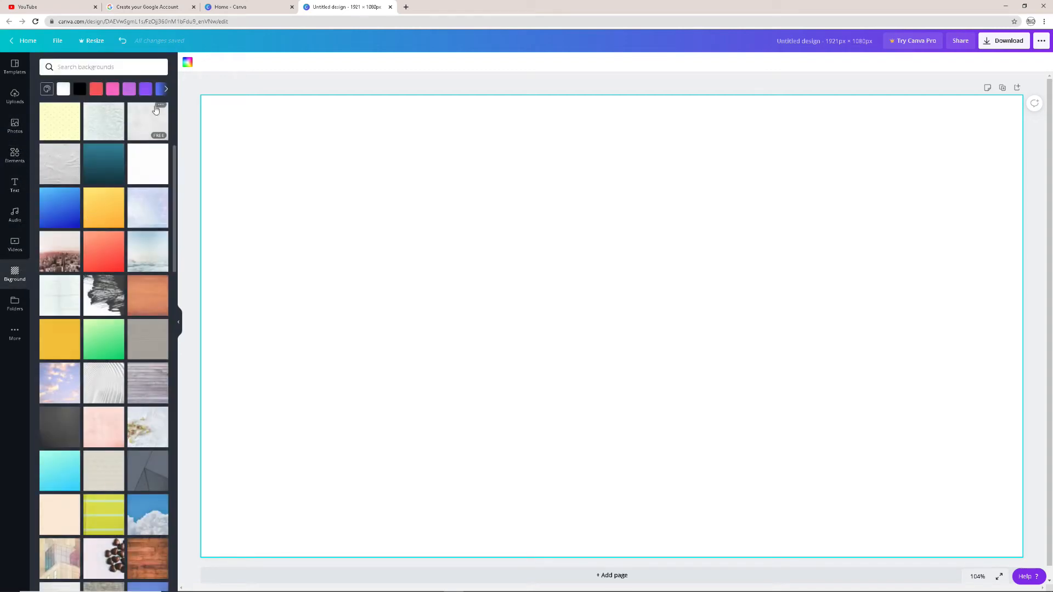
left_click(159, 90)
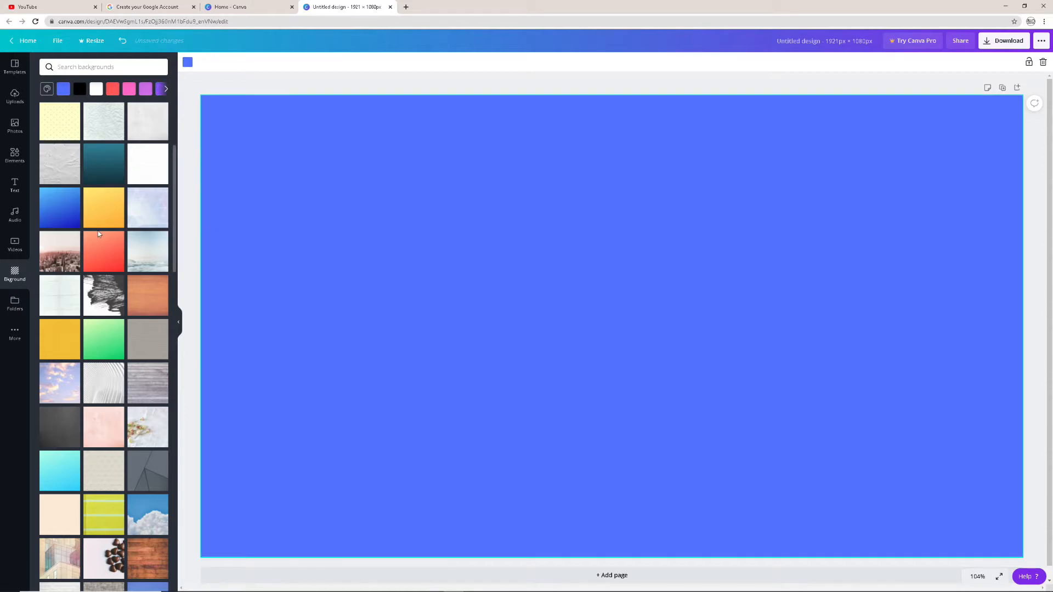
scroll(99, 234, "down", 7)
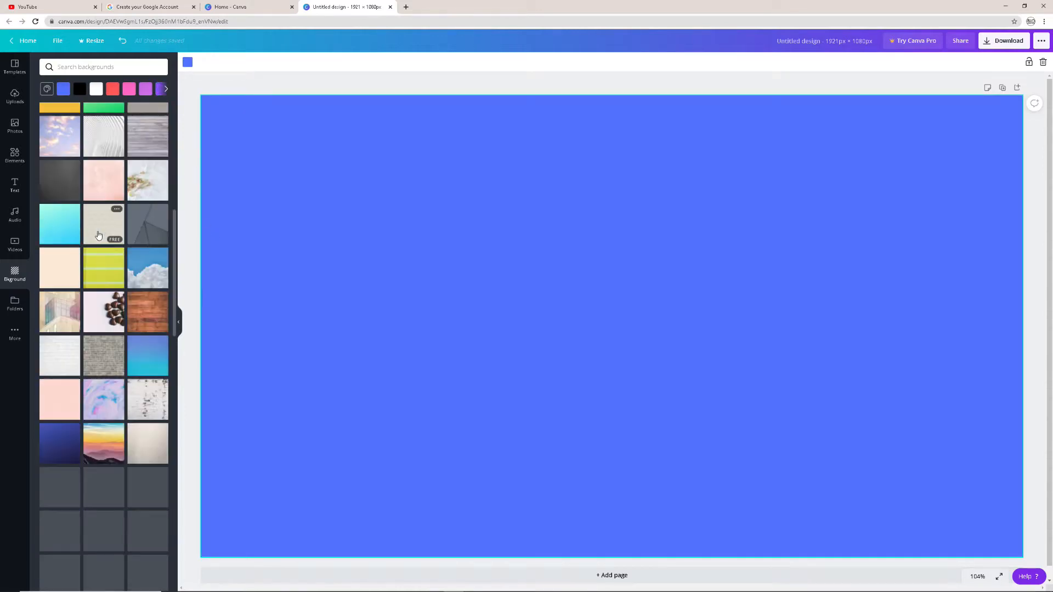
scroll(99, 234, "down", 12)
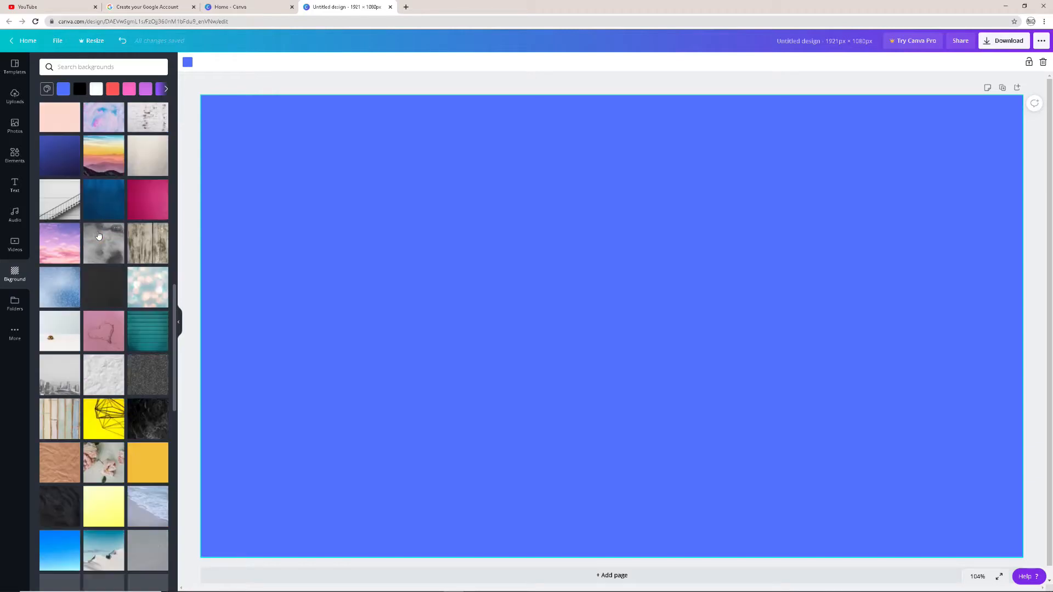
left_click(19, 331)
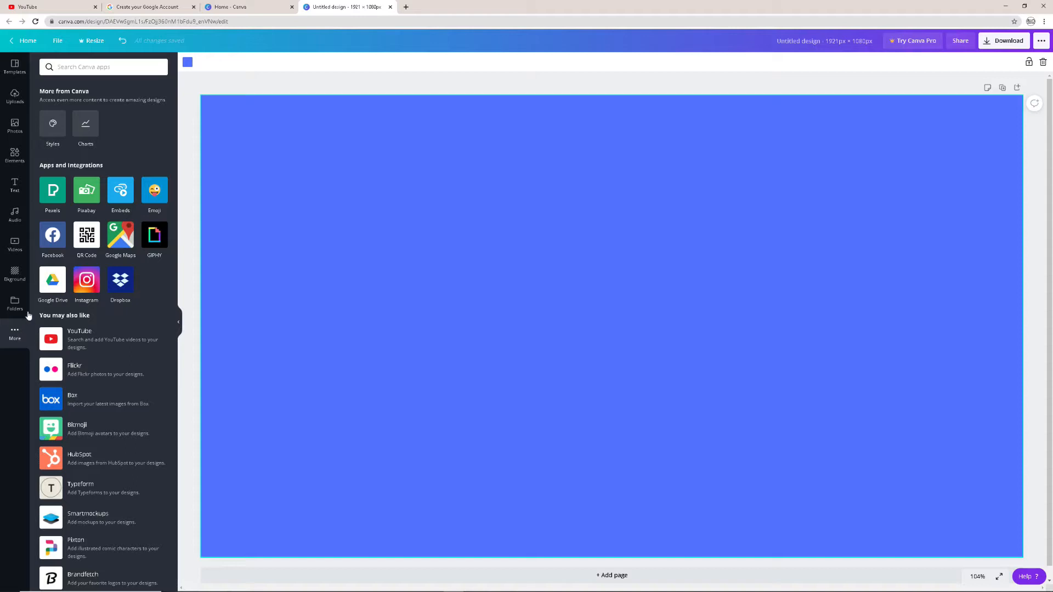
left_click(15, 303)
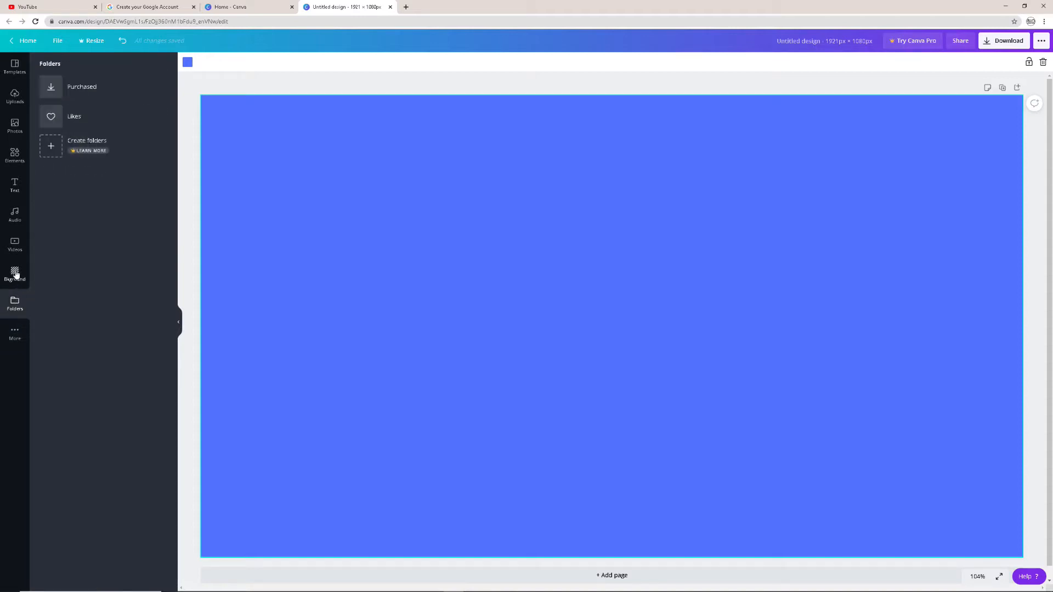
left_click(15, 274)
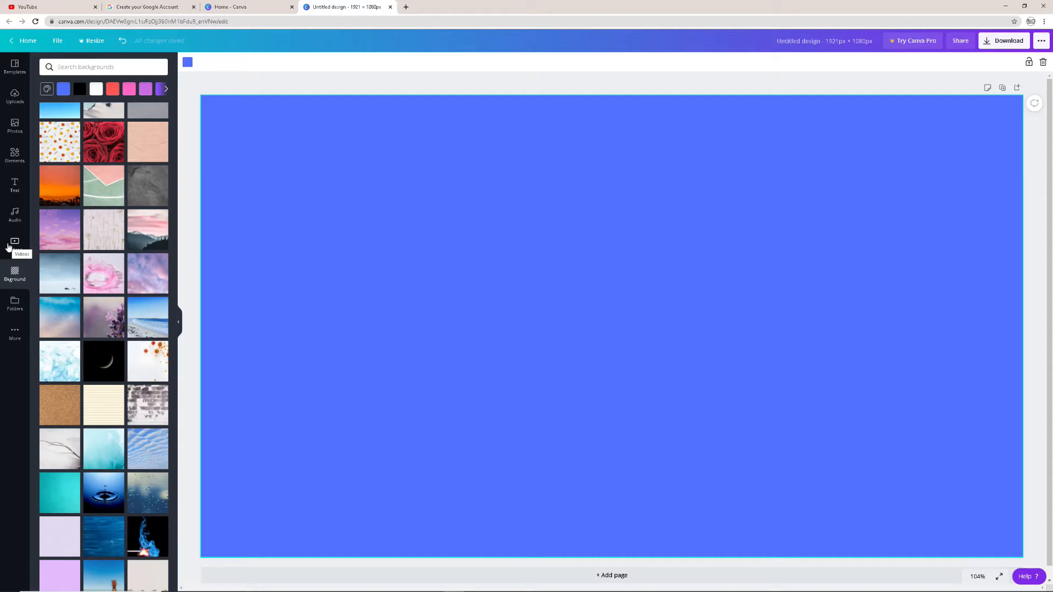
Add a square shape to the blue page and colour it light green
left_click(15, 155)
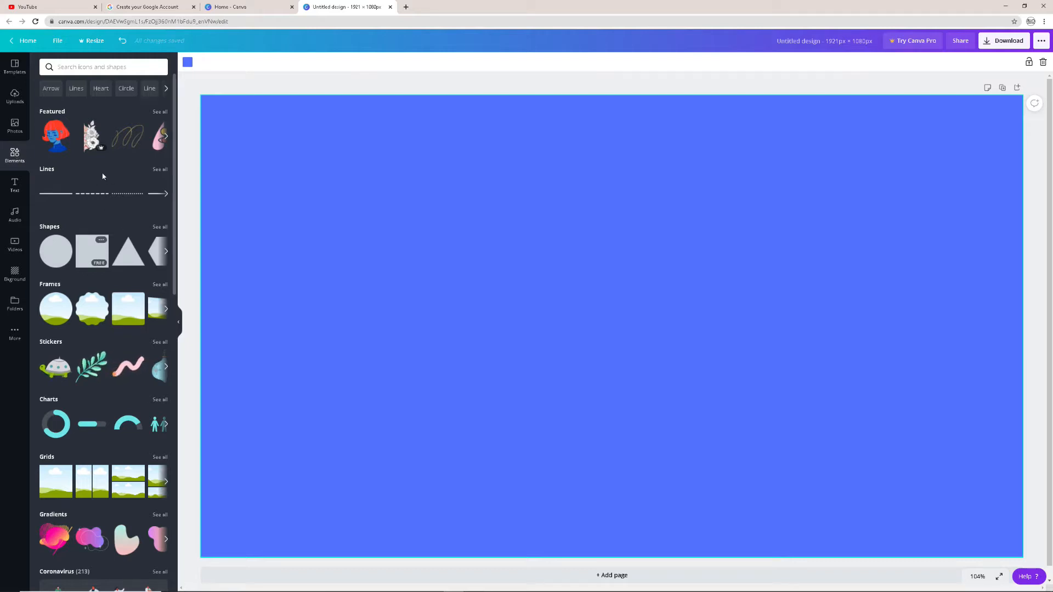
left_click(93, 259)
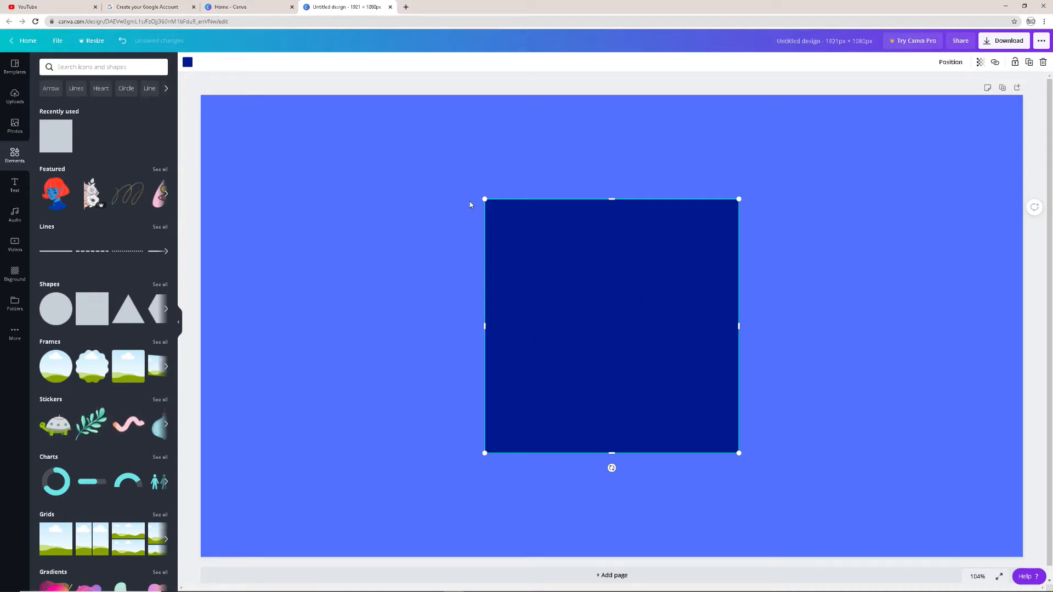
left_click(188, 62)
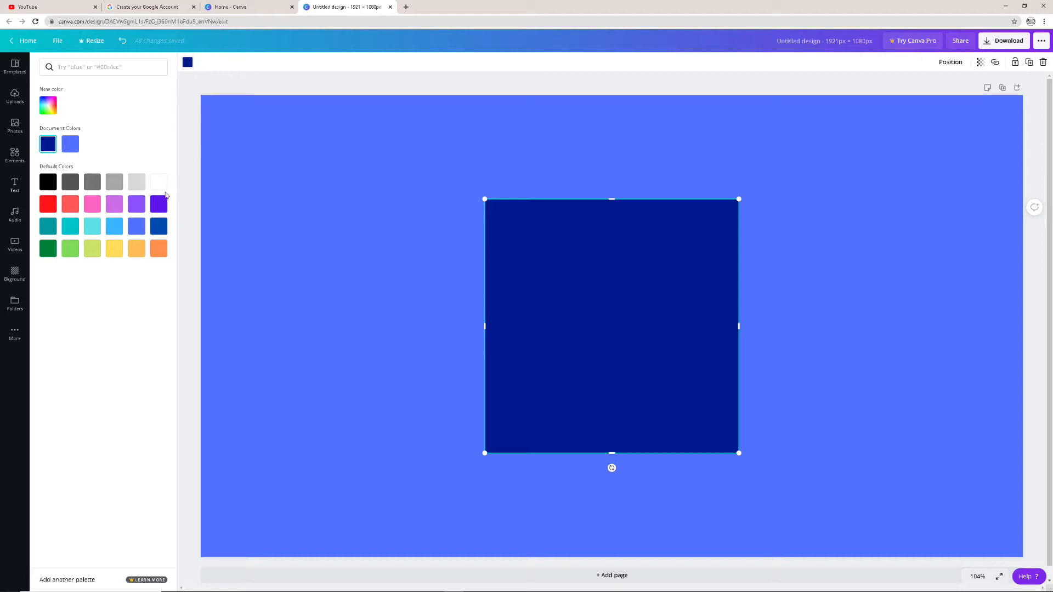
left_click(70, 249)
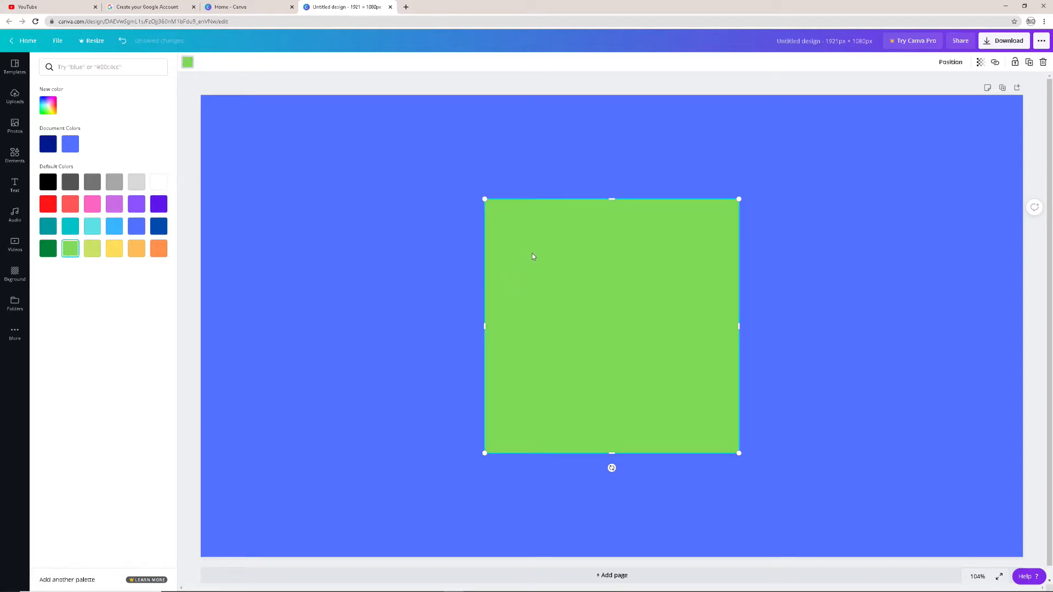
Stretch the green square into a wide, shorter rectangle and rotate it to -23°
left_click_drag(483, 329, 328, 329)
left_click_drag(743, 330, 781, 329)
left_click_drag(561, 201, 561, 262)
left_click_drag(556, 456, 585, 437)
left_click_drag(601, 386, 632, 357)
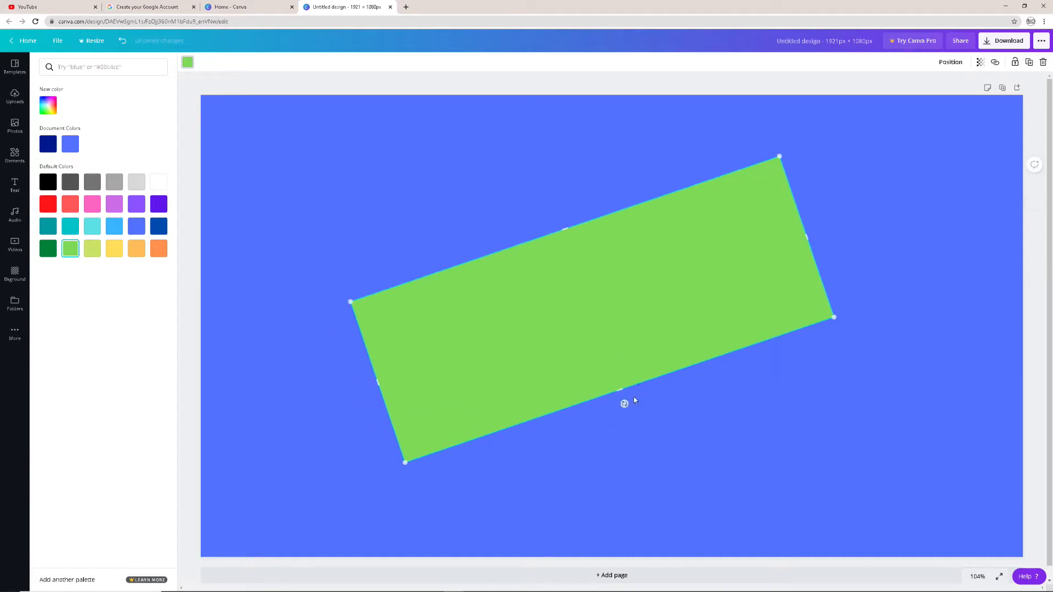
left_click_drag(625, 403, 633, 401)
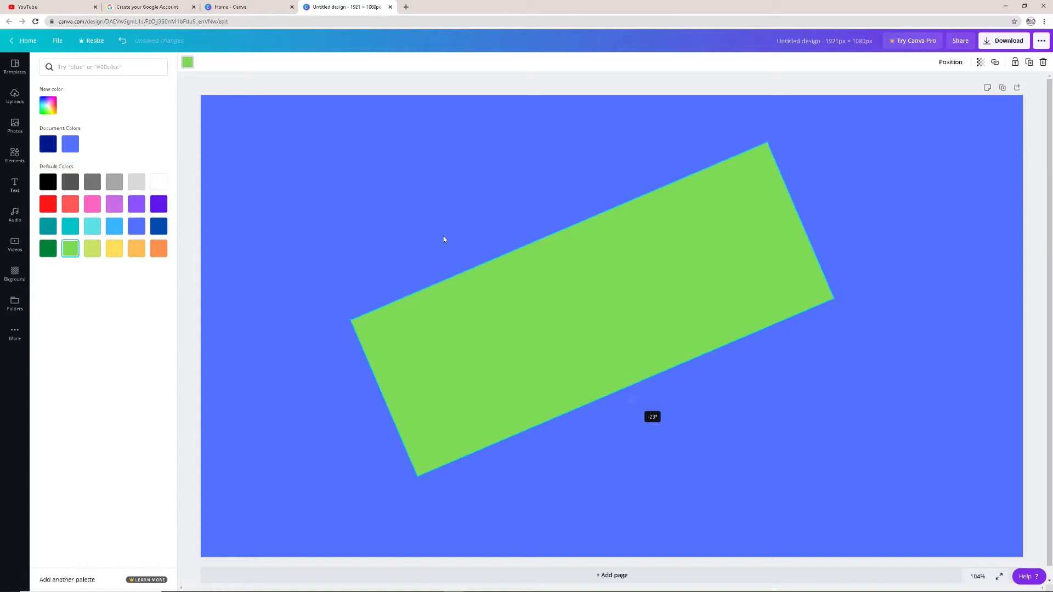
left_click(428, 228)
Add a heading text box and move it over the middle of the green rectangle
left_click(15, 186)
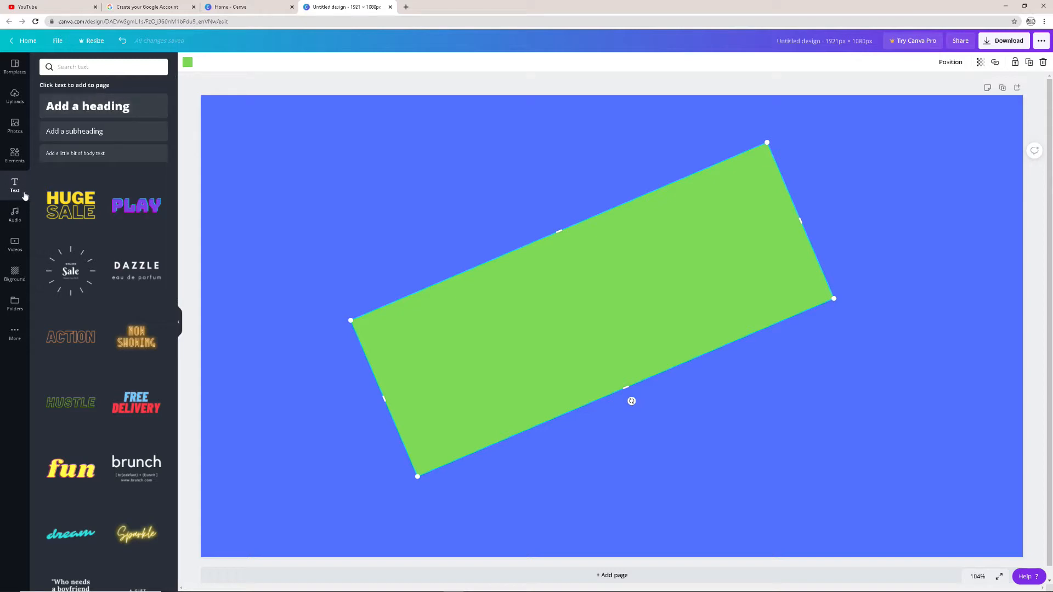
left_click(92, 107)
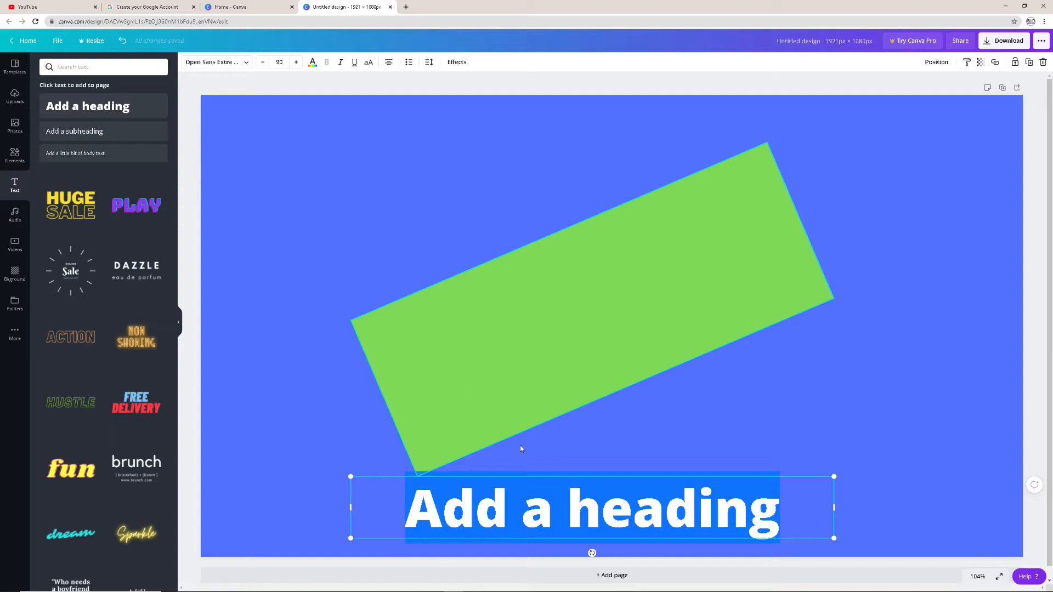
left_click(604, 478)
left_click_drag(609, 476, 610, 300)
Replace the heading's placeholder text with "Rio Swim Live"
left_click_drag(791, 321, 330, 281)
left_click(703, 322)
left_click_drag(789, 323, 366, 306)
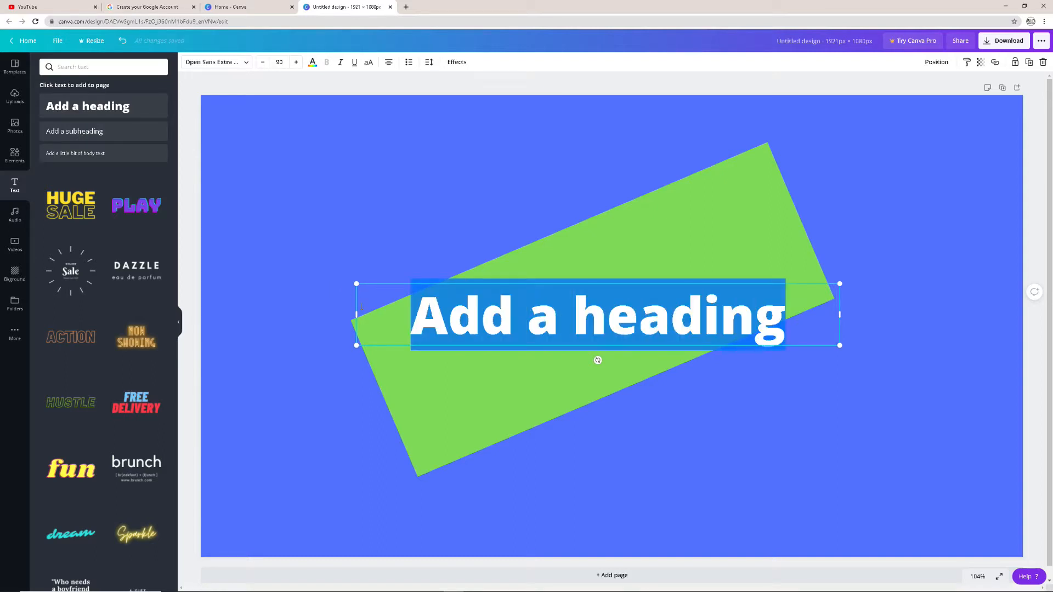
type("Rio ")
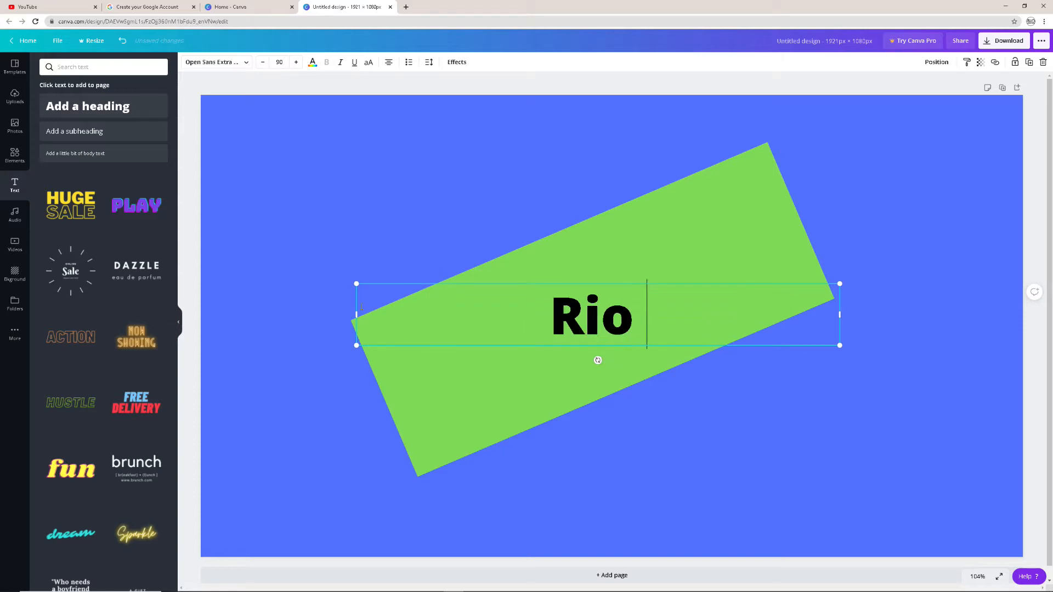
type("Swim ")
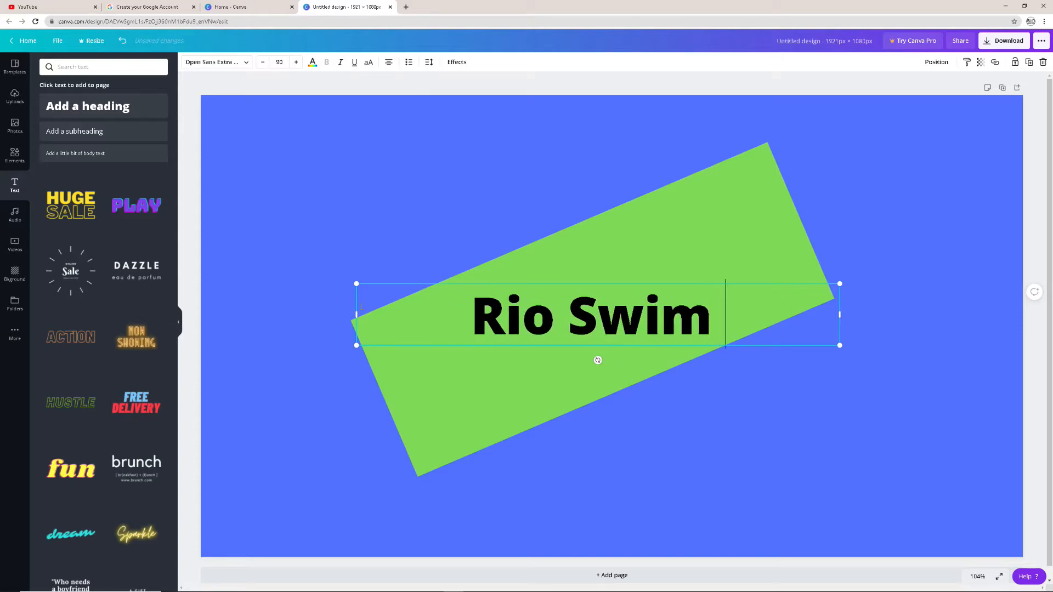
type("Live")
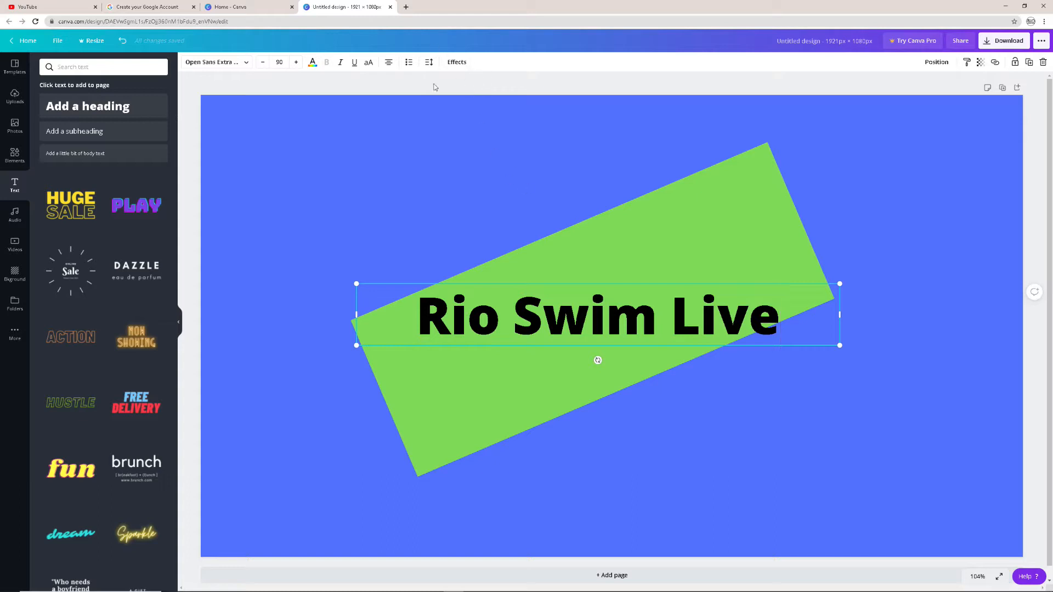
Set the heading's font size to 144, widen its box to fit one line and centre it over the green rectangle
left_click(279, 62)
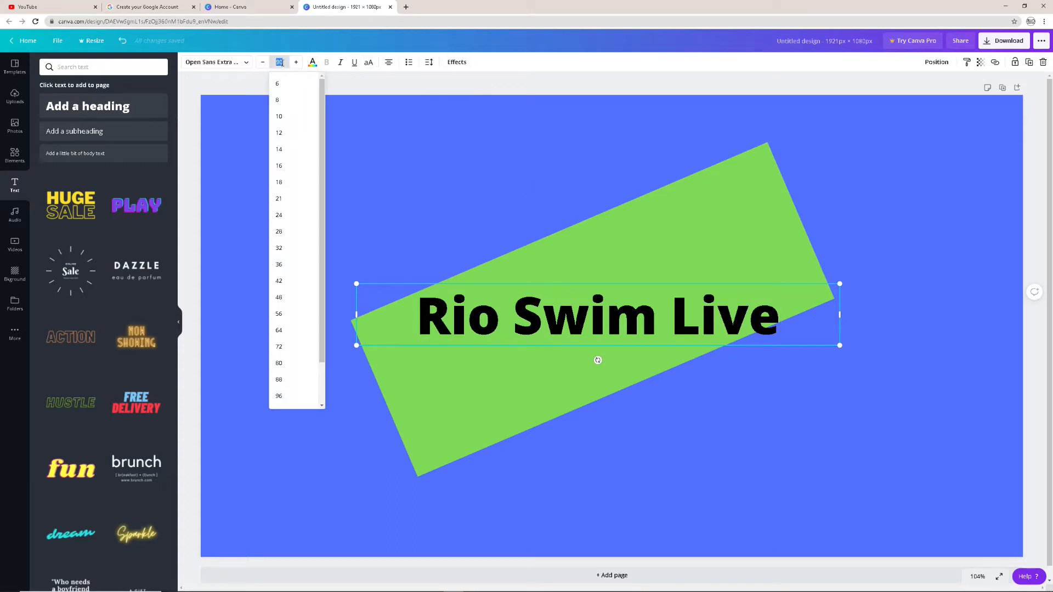
left_click_drag(323, 332, 323, 372)
left_click(298, 397)
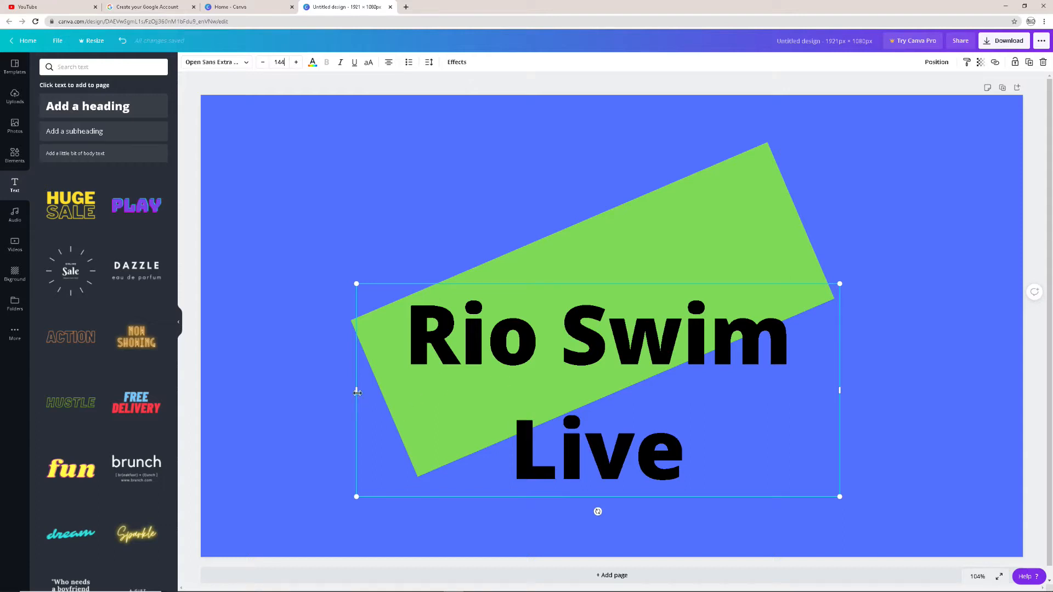
left_click_drag(338, 391, 230, 390)
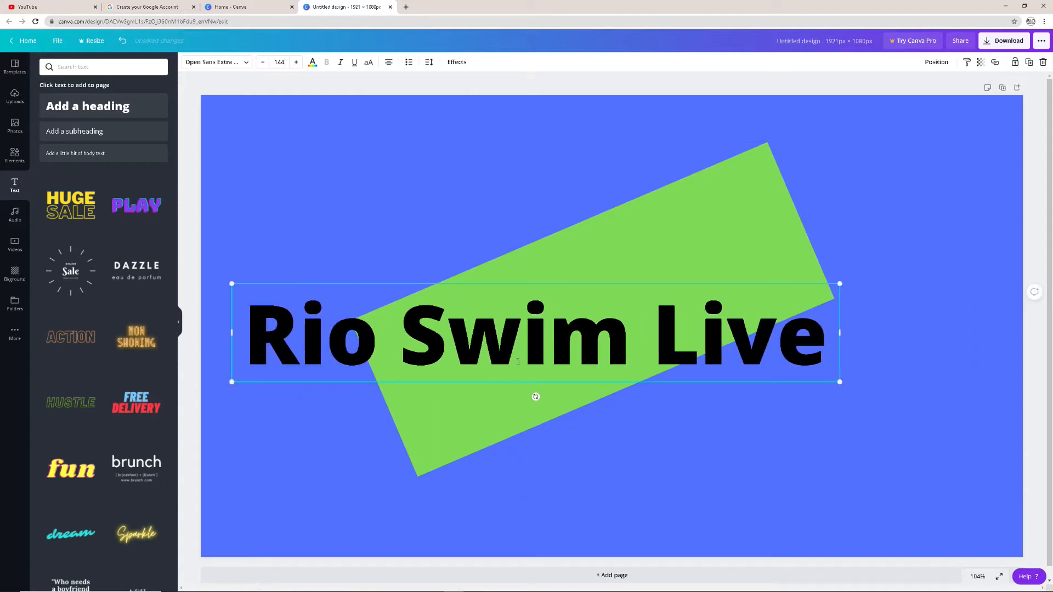
left_click_drag(588, 284, 647, 264)
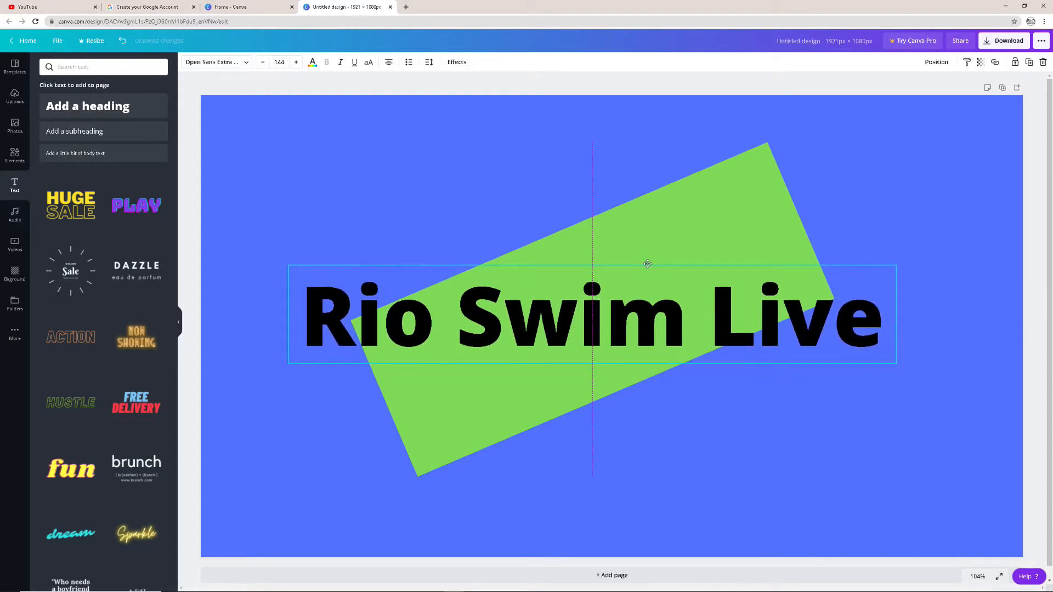
right_click(647, 264)
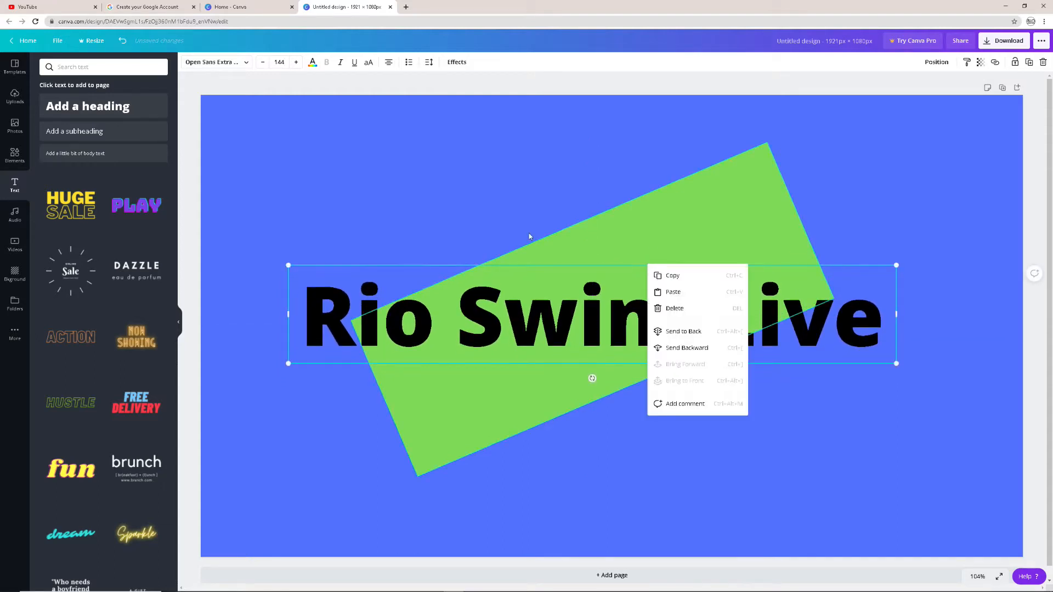
Try the Archivo Black and Bukhari Script fonts on the heading and return it to Open Sans Extra Bold
left_click(222, 70)
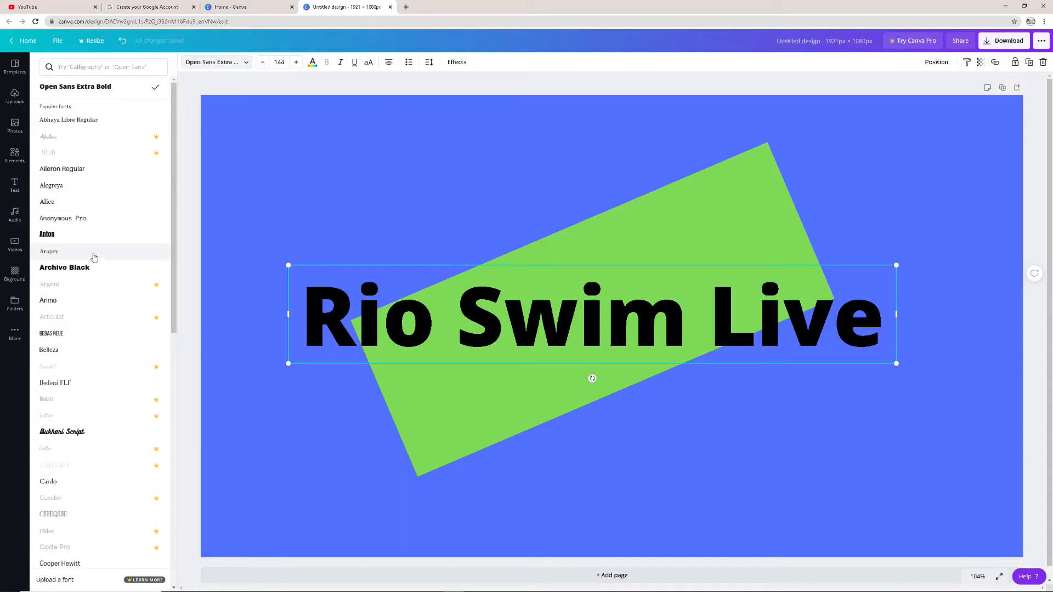
left_click(97, 269)
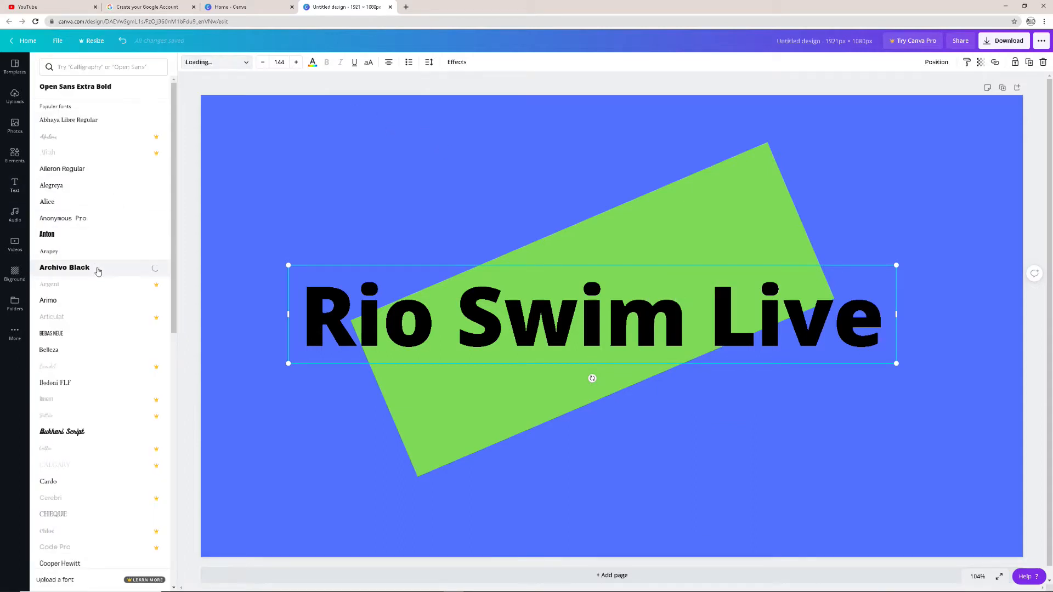
left_click(95, 88)
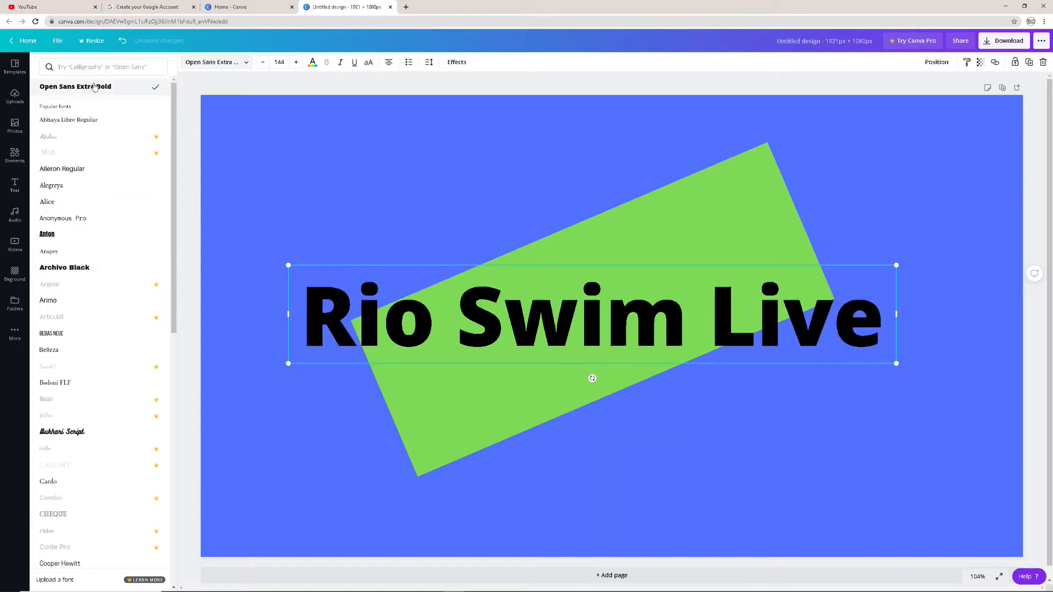
left_click(81, 424)
left_click(81, 430)
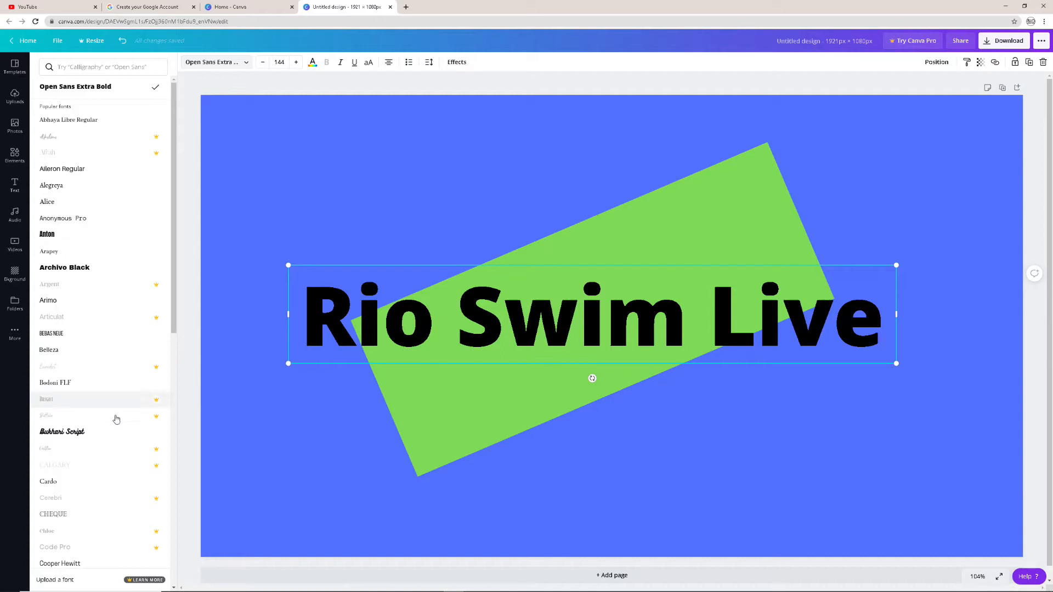
left_click(91, 437)
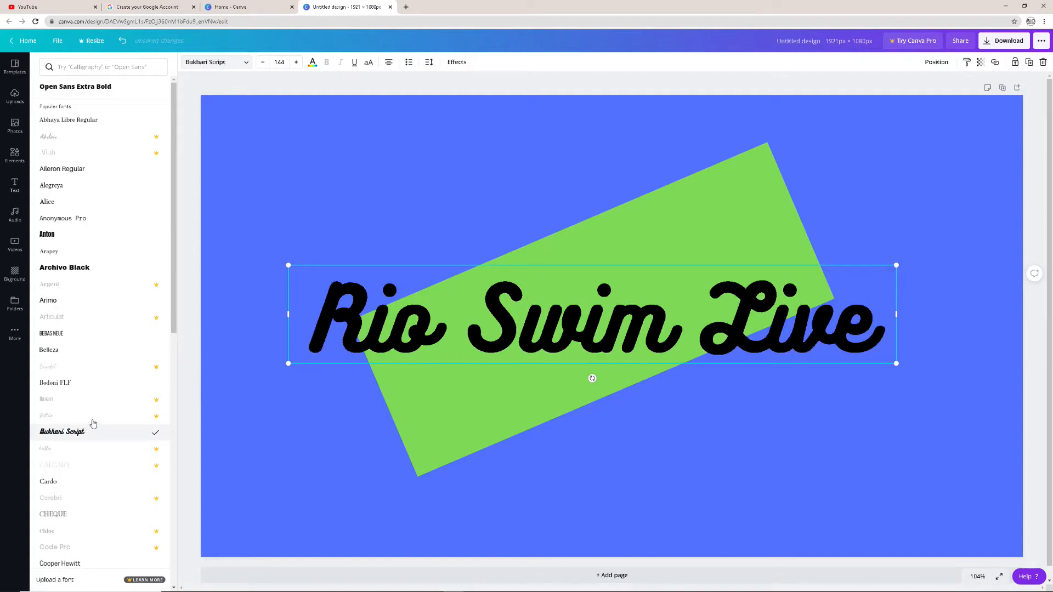
left_click(113, 89)
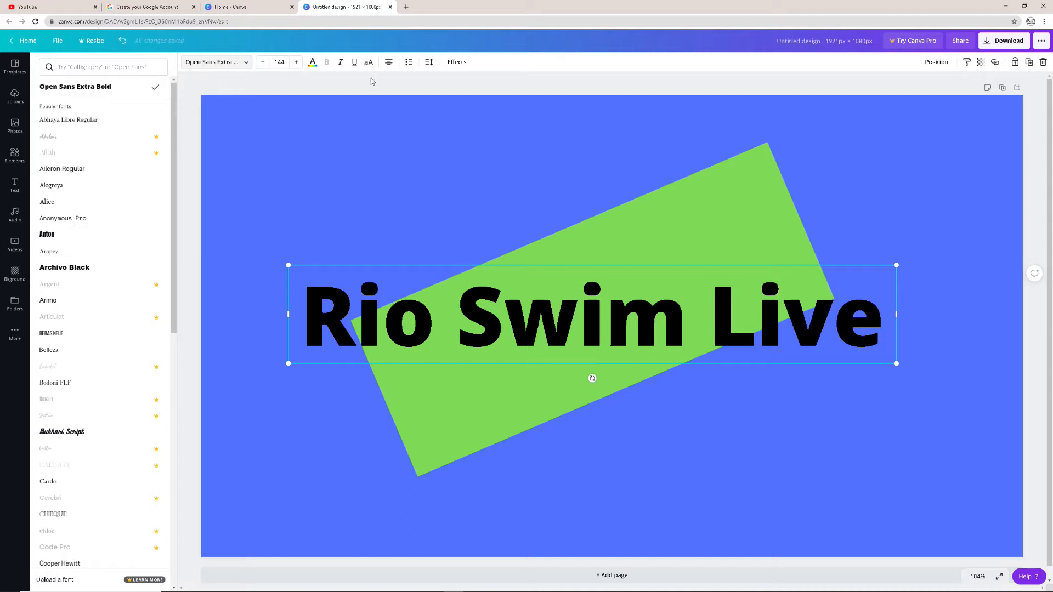
Apply the Splice effect to the heading, try green and blue as its colour, and settle on light grey
left_click(458, 62)
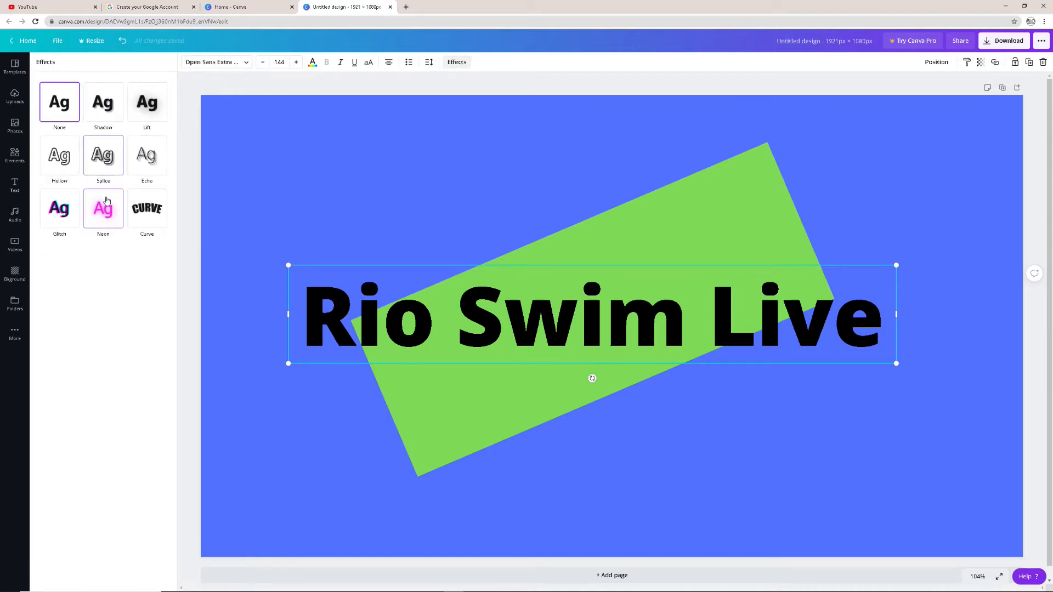
left_click(102, 155)
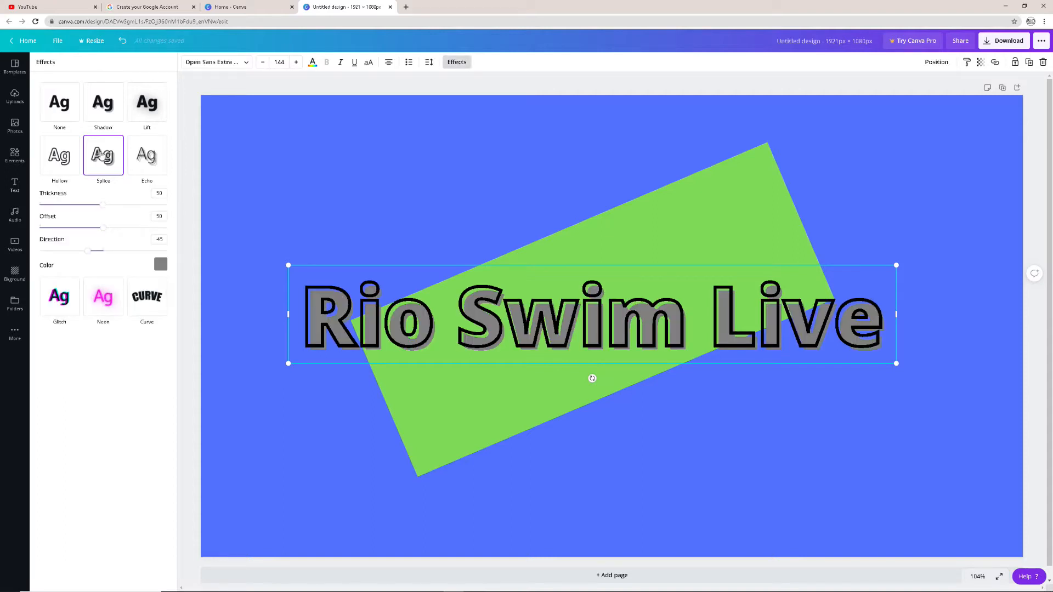
left_click(160, 264)
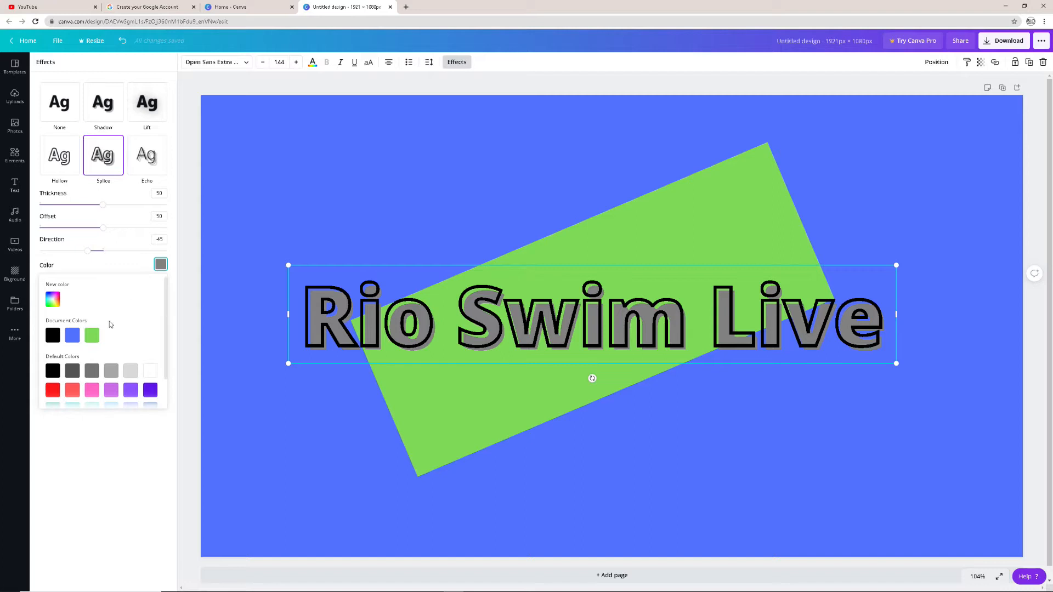
left_click(93, 335)
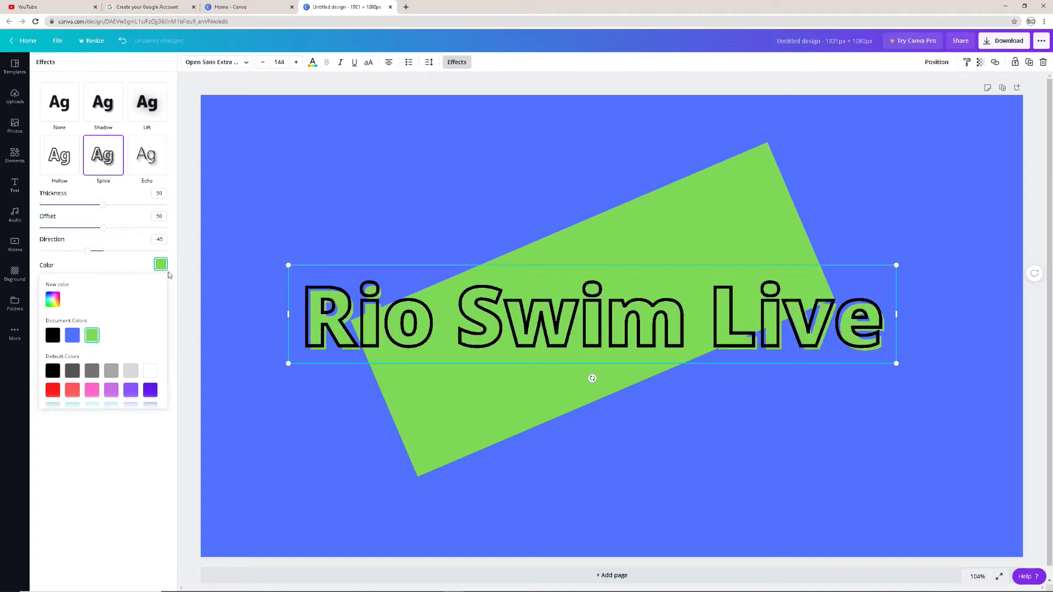
left_click(77, 338)
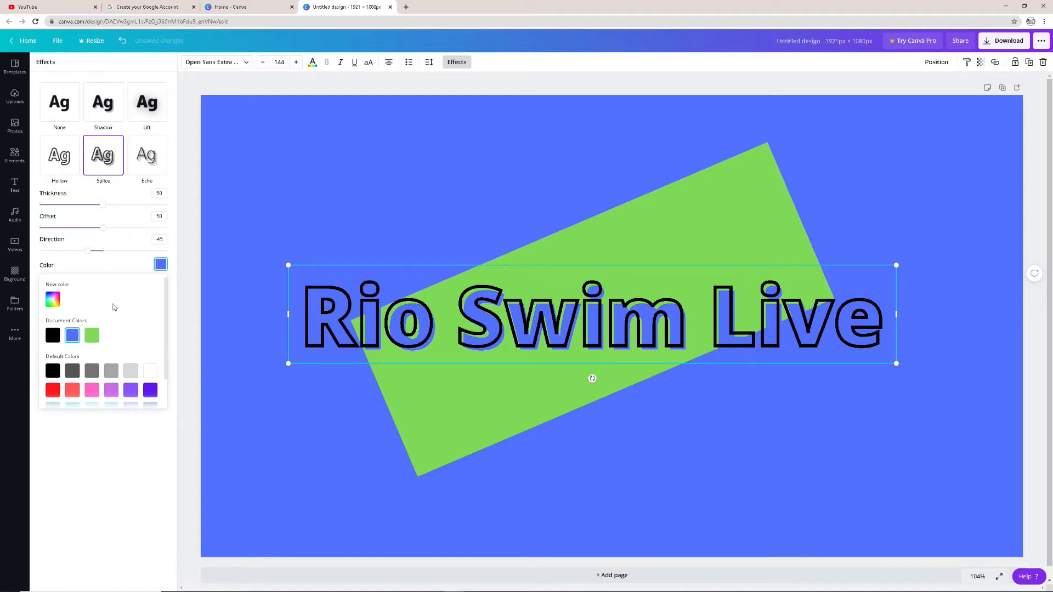
left_click(92, 371)
left_click(111, 371)
left_click(283, 182)
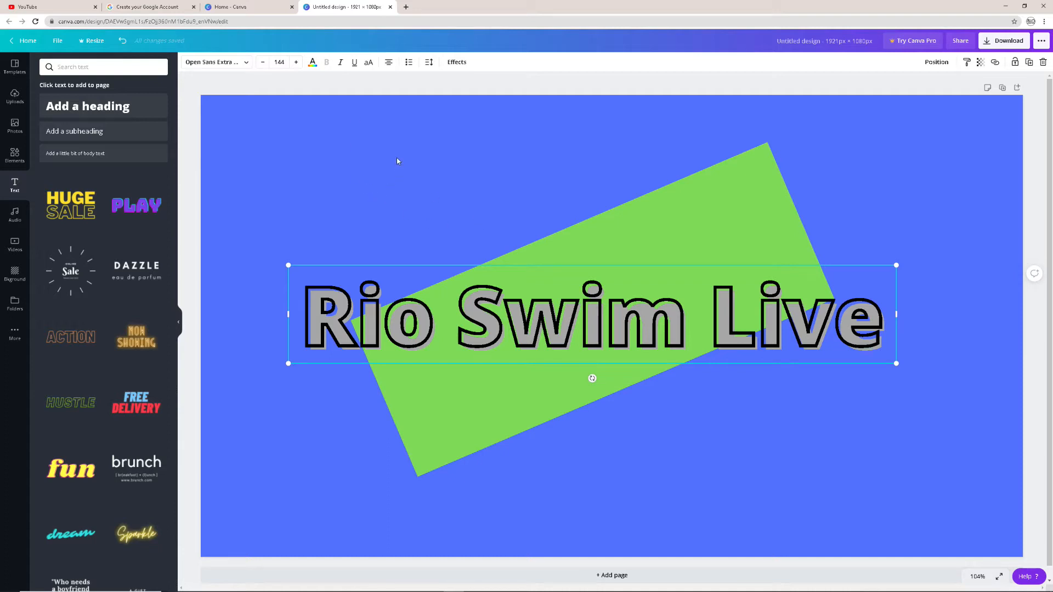
Download the design as a JPG file and dismiss the published-design pop-up
left_click(1006, 43)
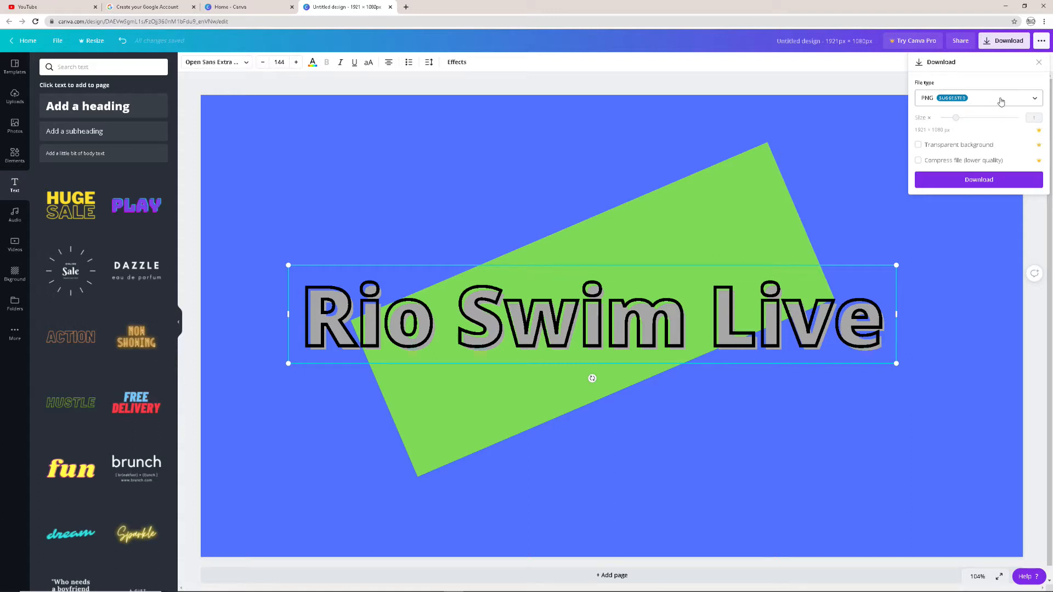
left_click(1001, 102)
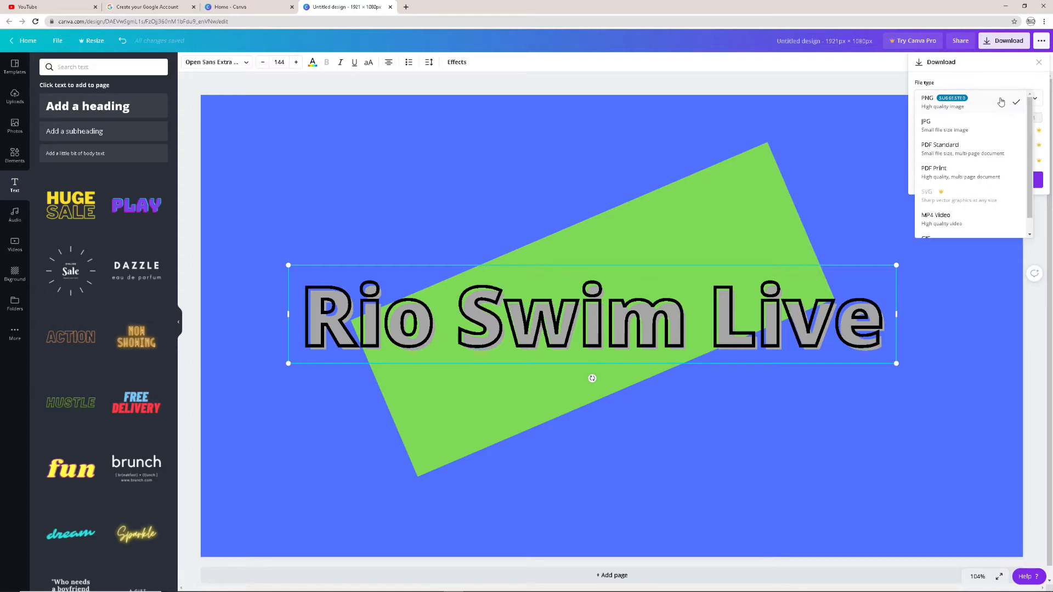
left_click(987, 122)
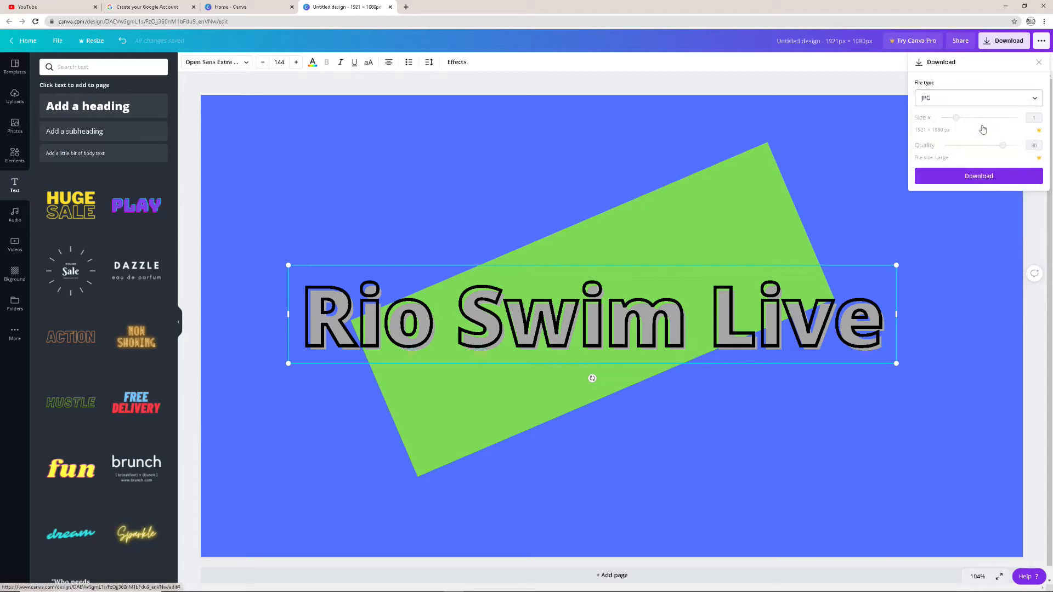
left_click(988, 176)
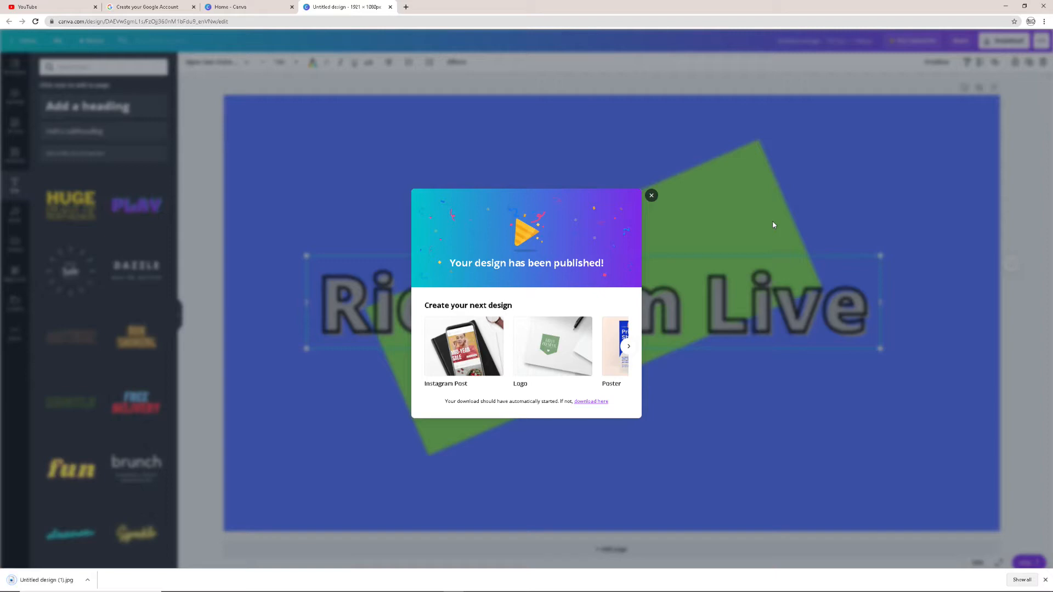
left_click(652, 195)
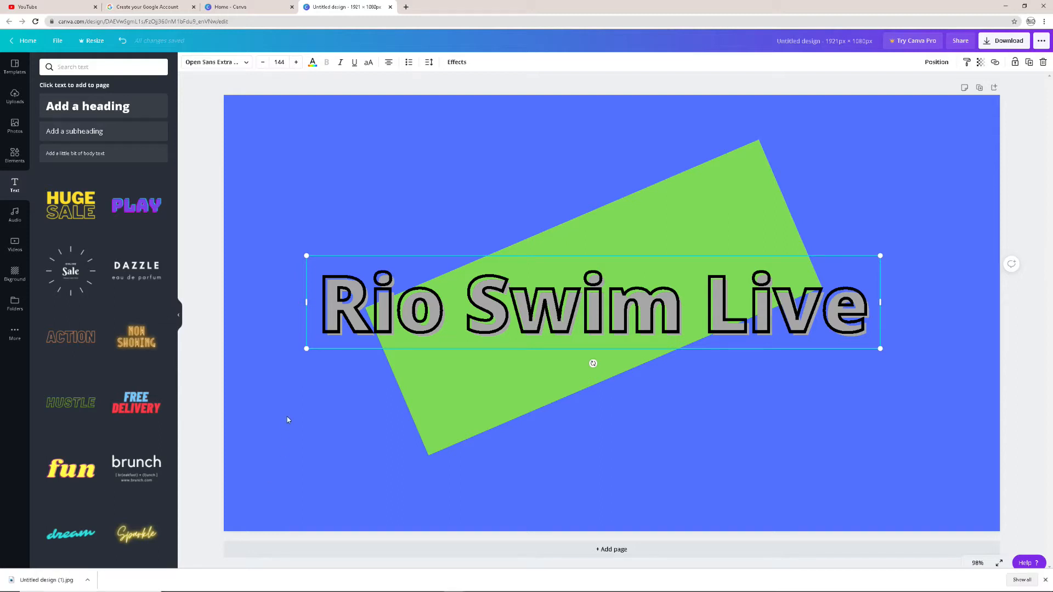
Switch to OBS
mouse_move(331, 591)
left_click(333, 584)
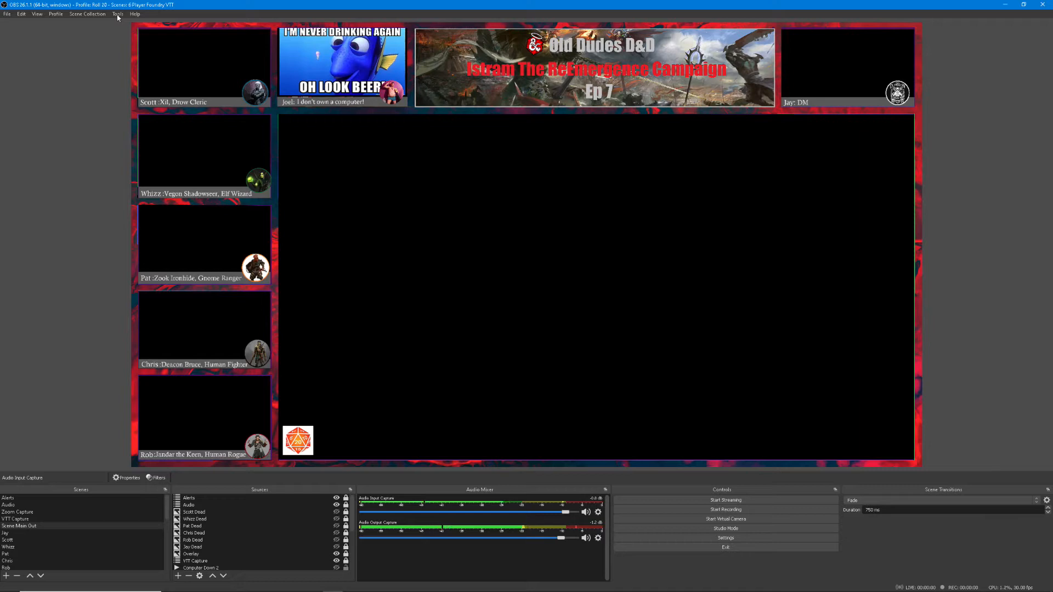
Create a new scene collection named "Rio Swim Live"
left_click(90, 17)
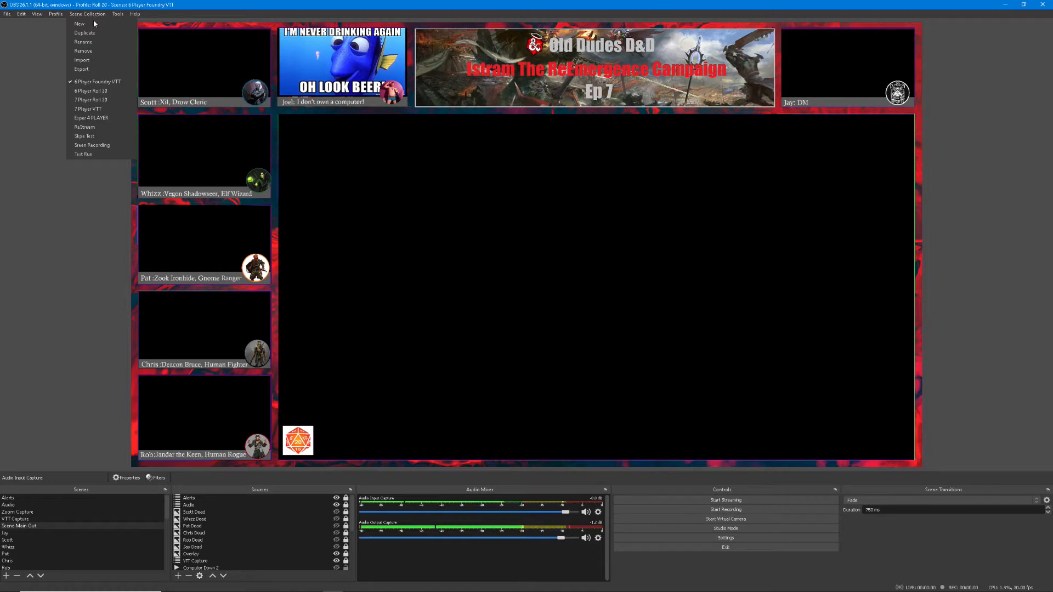
left_click(92, 24)
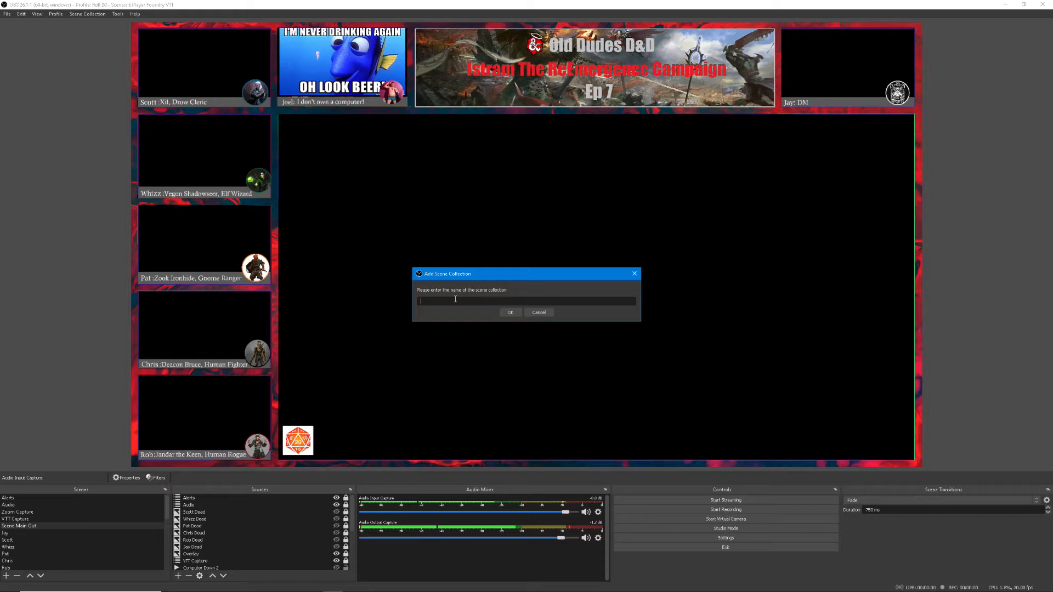
type("Rio 5")
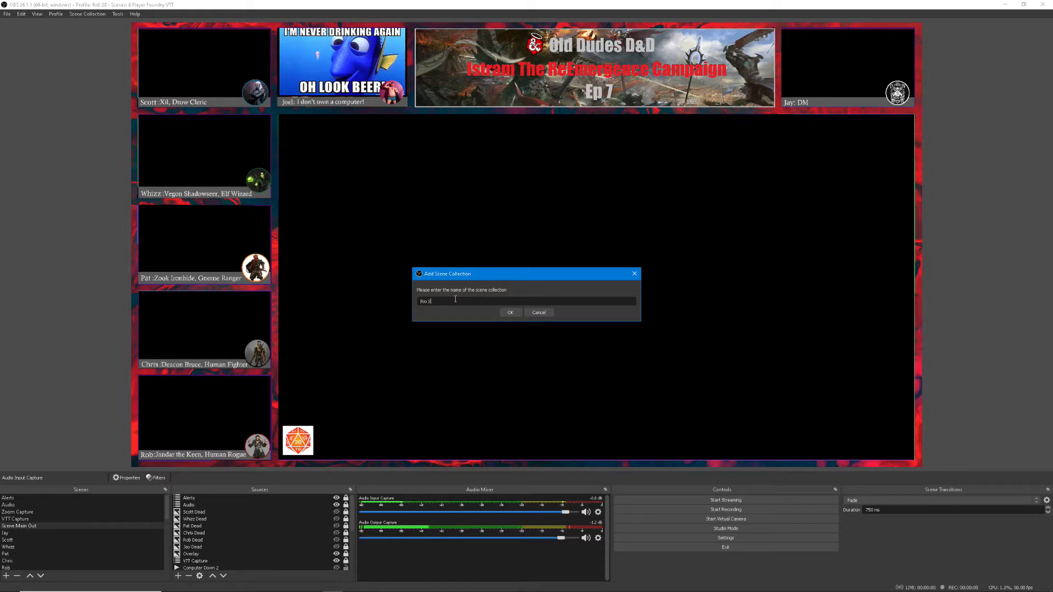
type("wim Live")
key("Return")
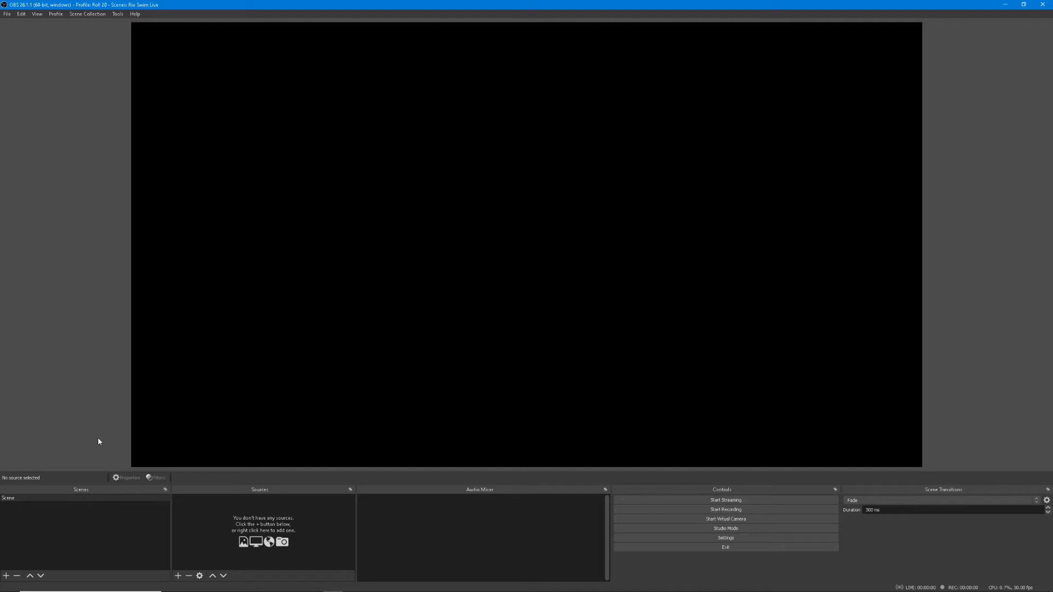
Rename the default scene in the new collection to "Camera"
right_click(93, 498)
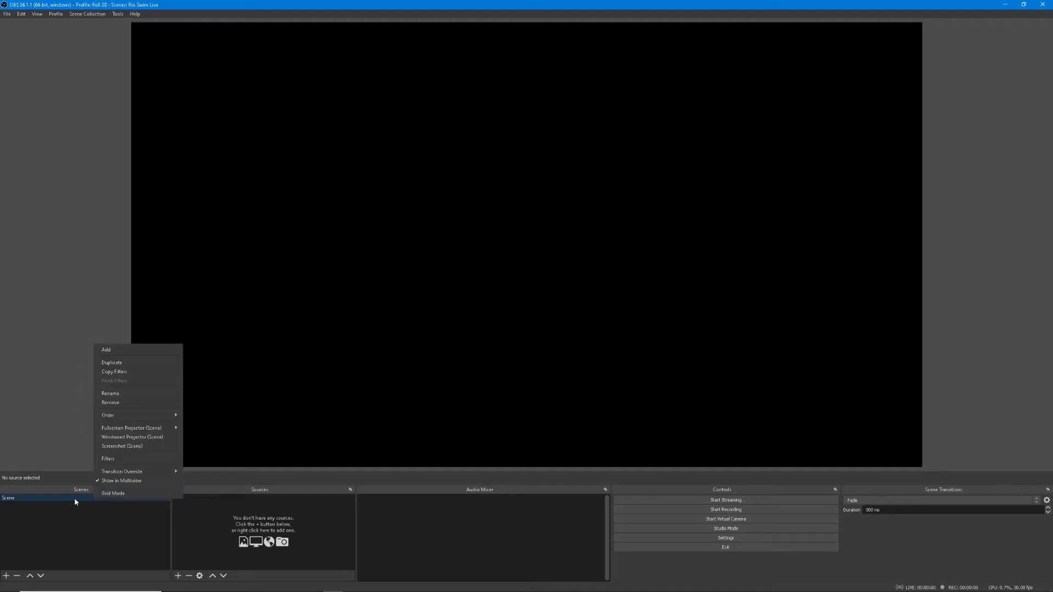
left_click(47, 523)
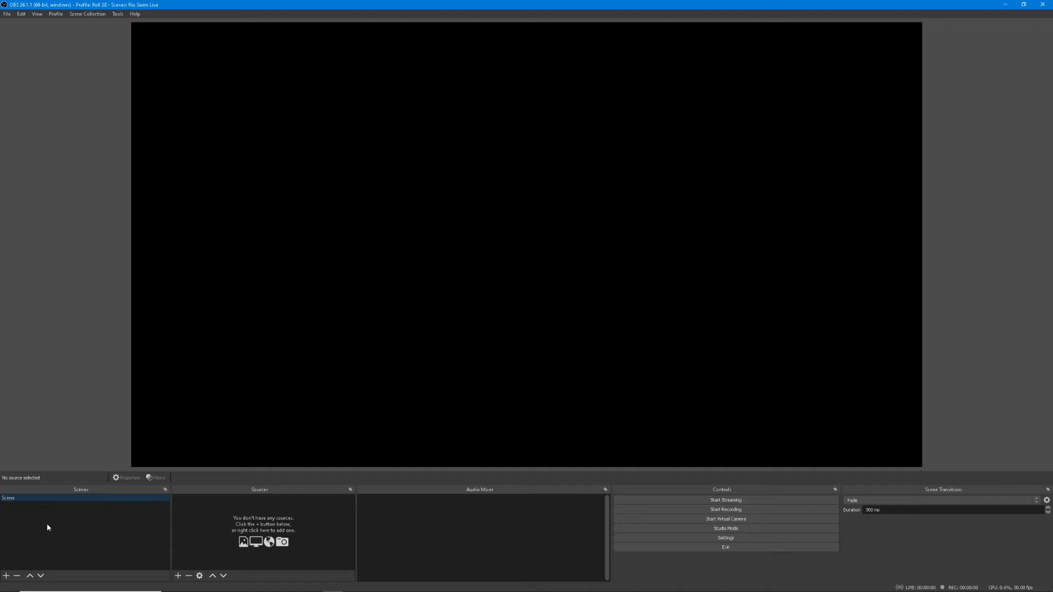
right_click(78, 502)
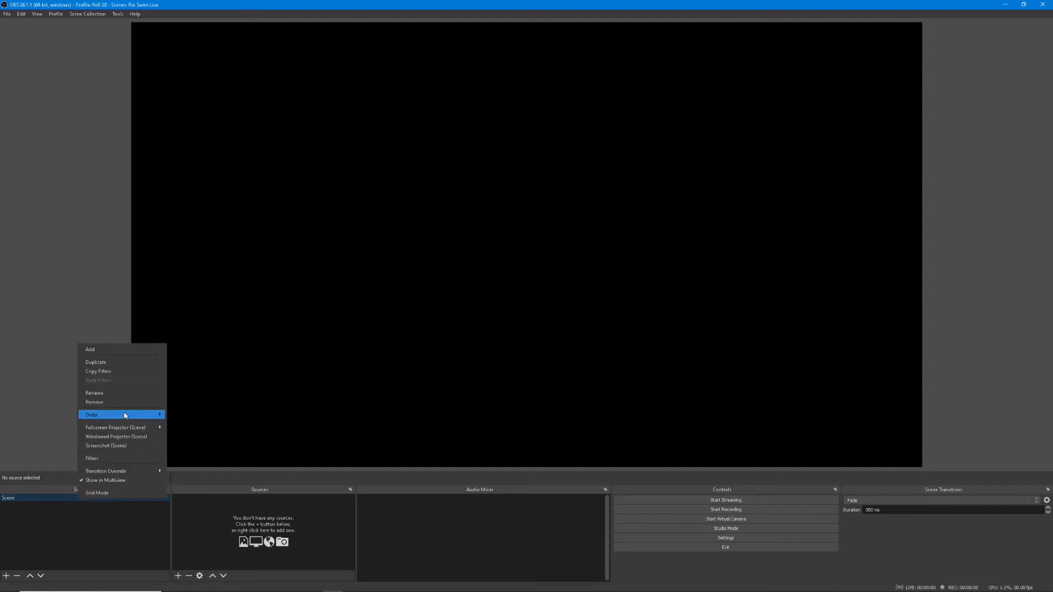
left_click(127, 393)
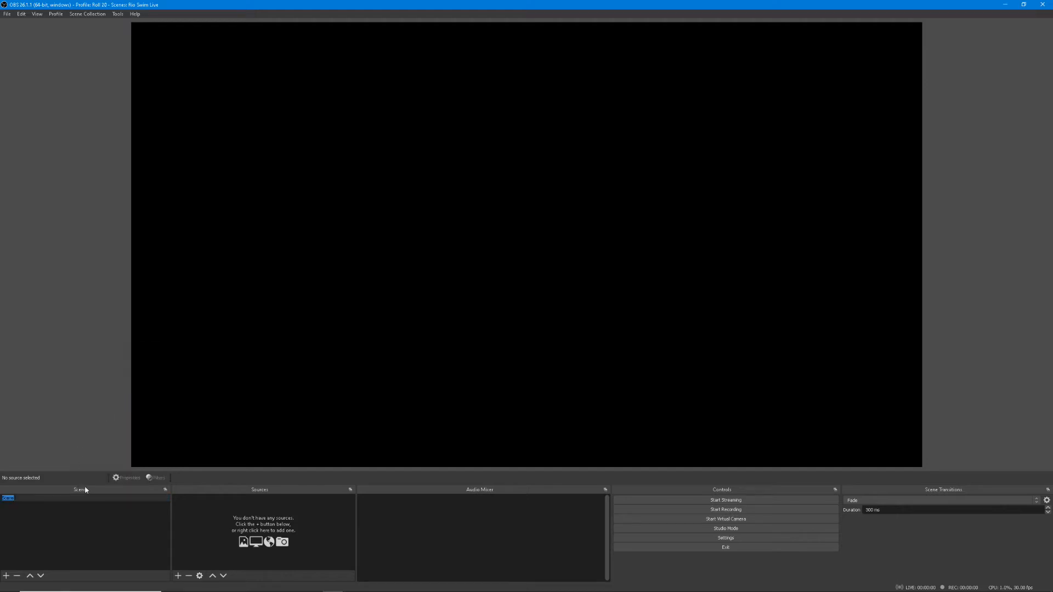
type("Camera")
key("Return")
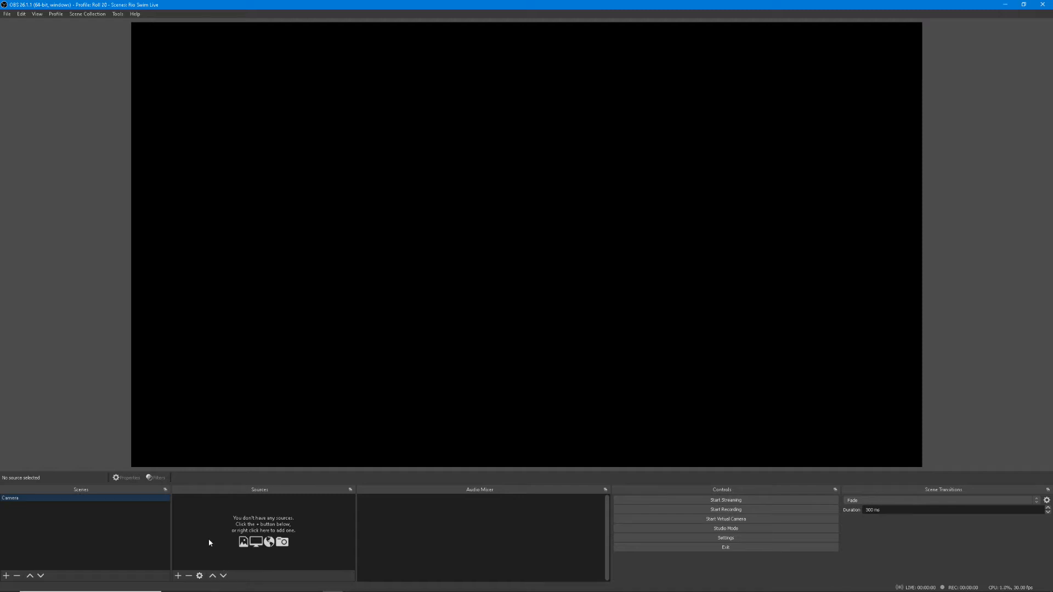
Add a new Video Capture Device source to the Camera scene, keeping its default name and the USB Video device properties
left_click(177, 576)
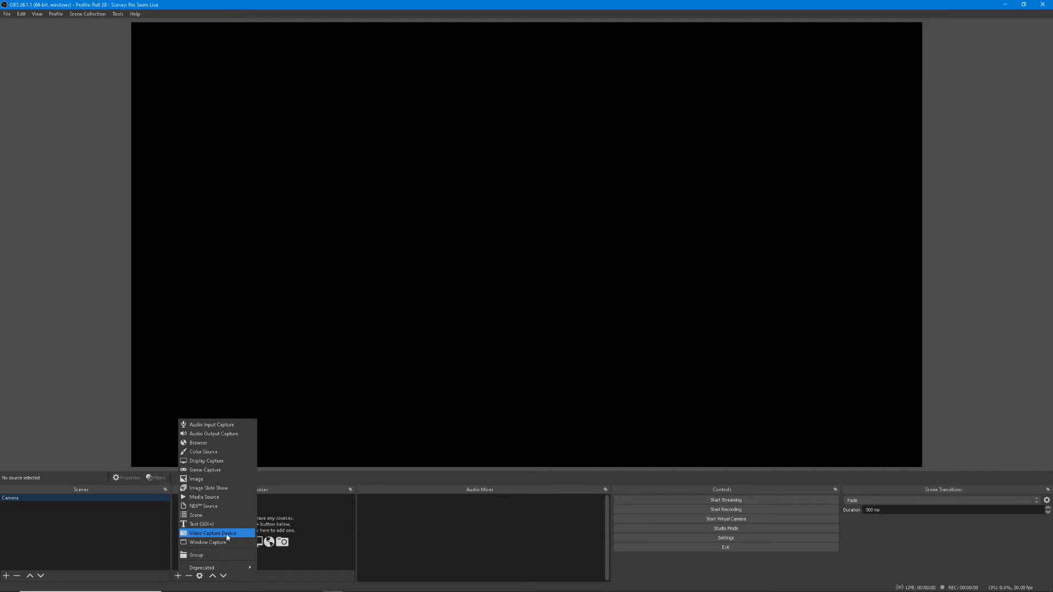
left_click(227, 534)
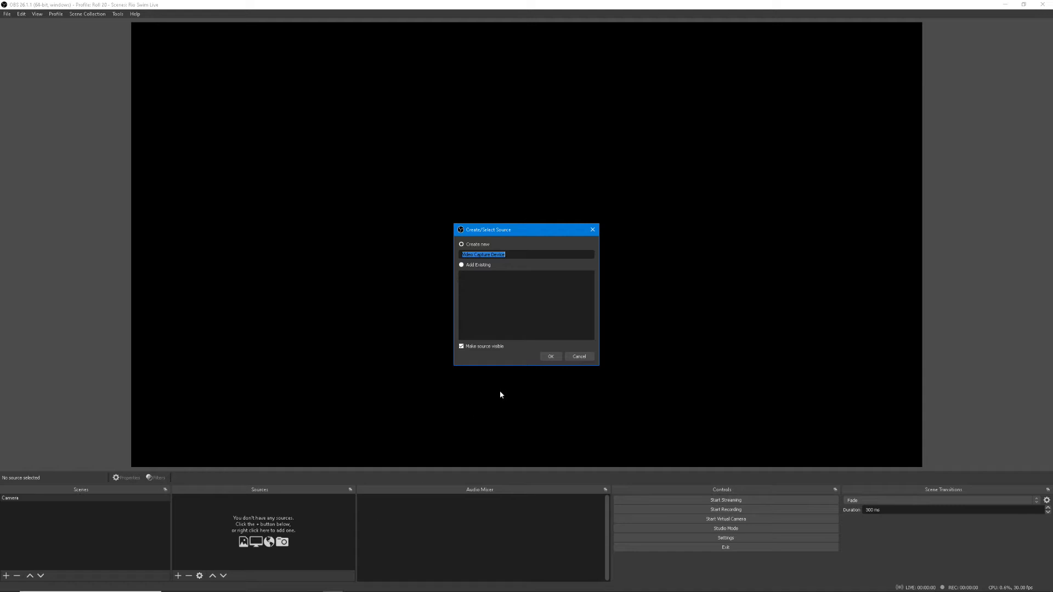
left_click(550, 357)
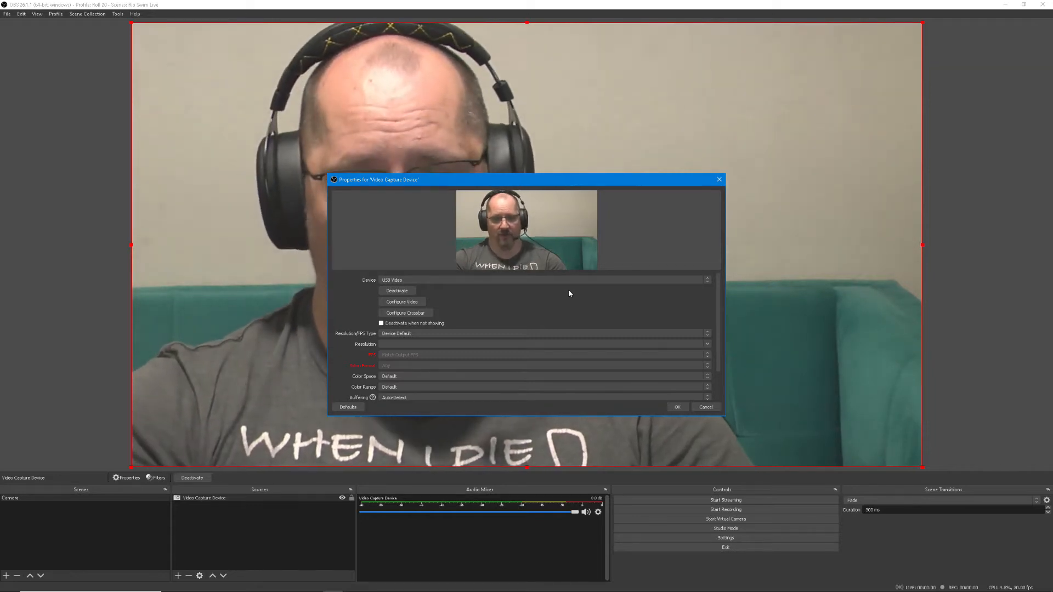
left_click(676, 407)
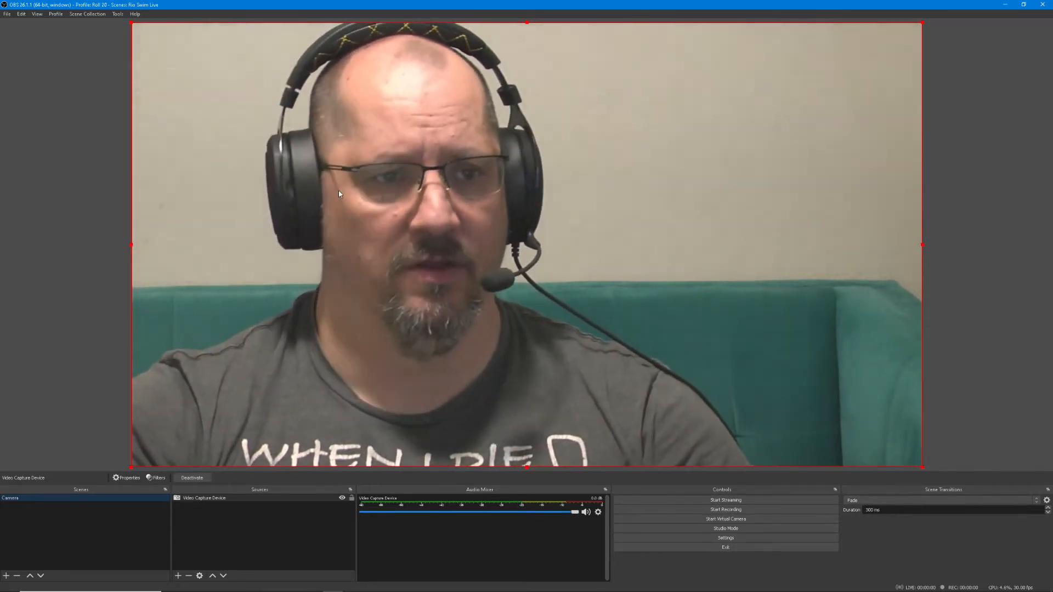
Try scaling down and moving the camera source, then return it to the canvas corner and enlarge it to fill the canvas
left_click_drag(131, 22, 563, 266)
left_click_drag(631, 296, 387, 173)
left_click_drag(318, 142, 132, 22)
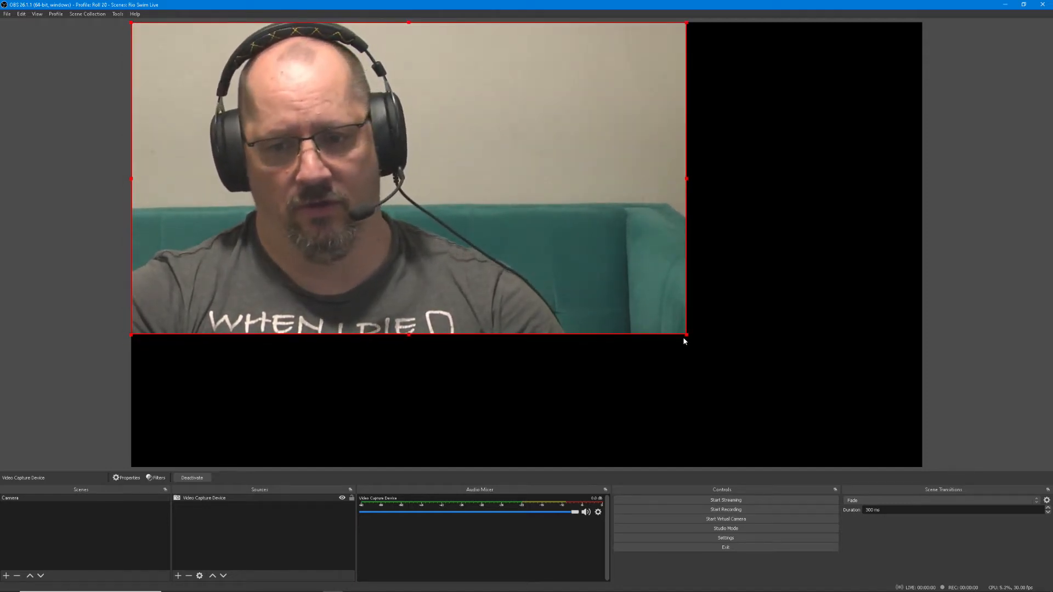
left_click_drag(686, 334, 925, 467)
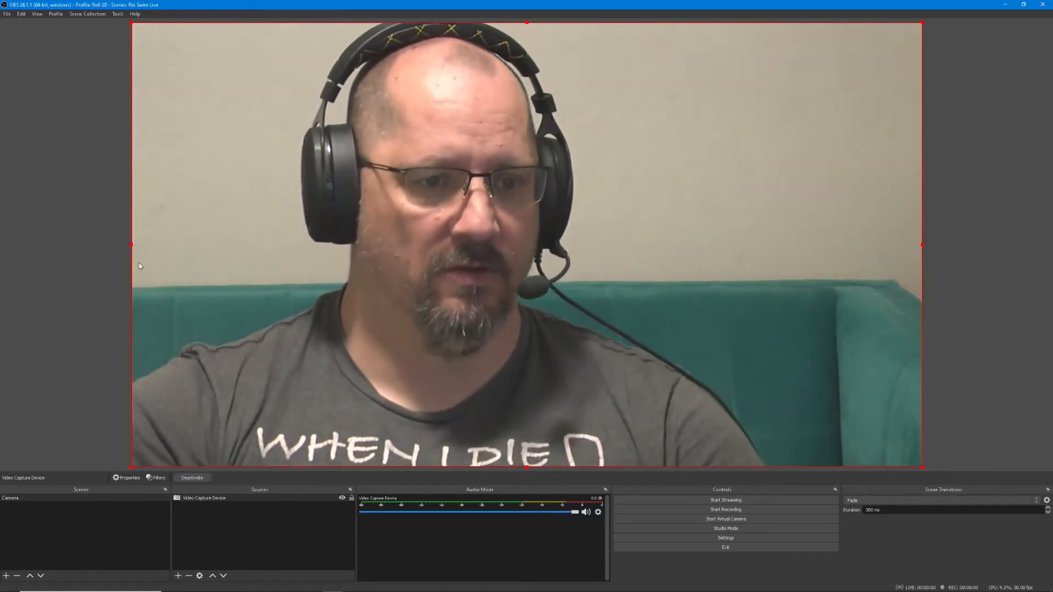
Try cropping the camera source from its left edge, restore the full picture and deselect the source
key("alt")
left_click_drag(131, 245, 477, 285)
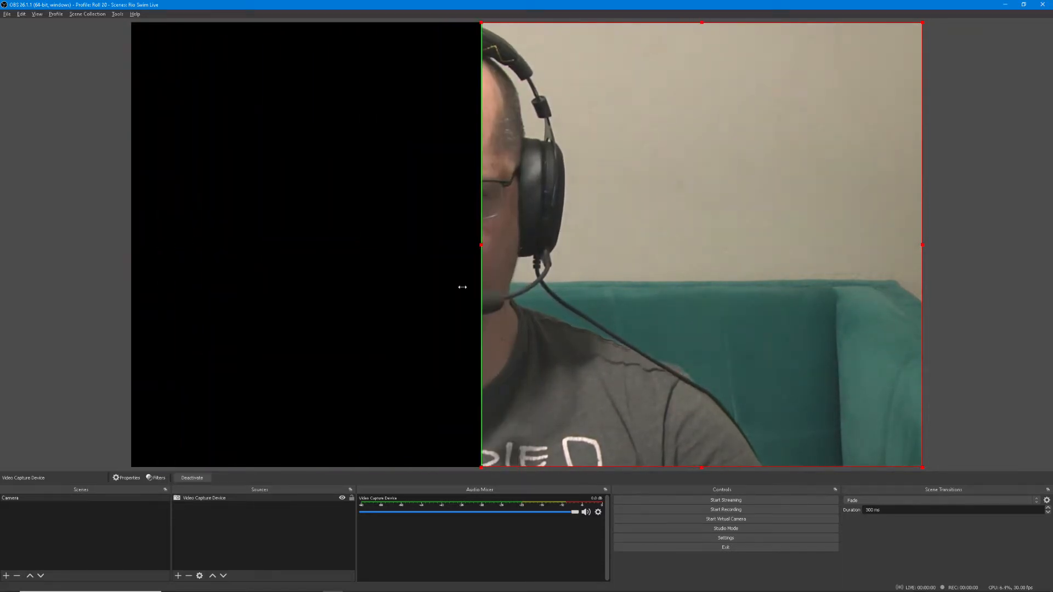
left_click_drag(567, 304, 127, 298)
left_click(85, 244)
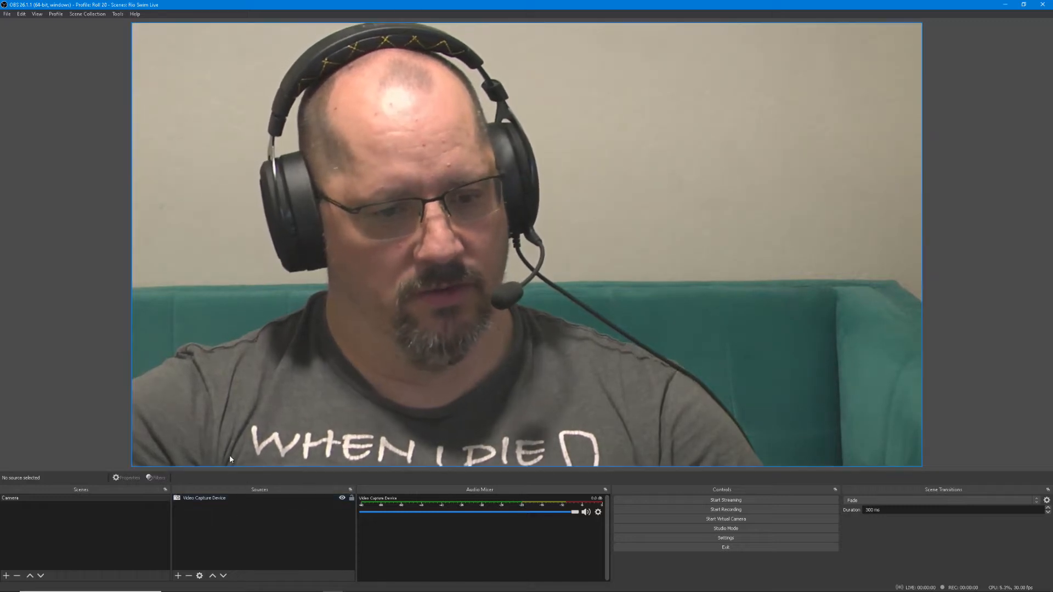
Lock the Video Capture Device source in place
left_click(266, 499)
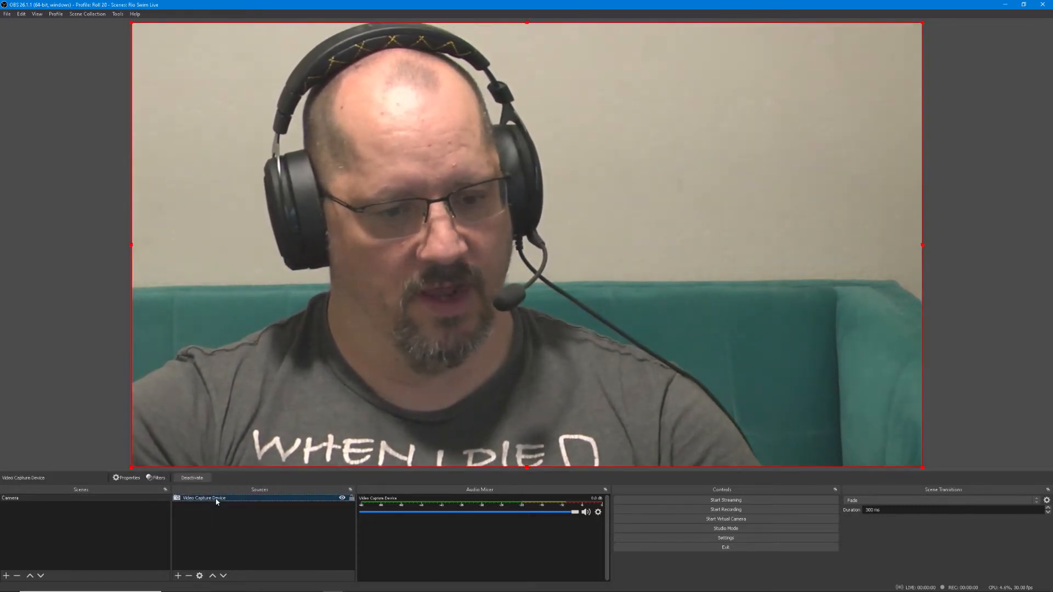
left_click(303, 505)
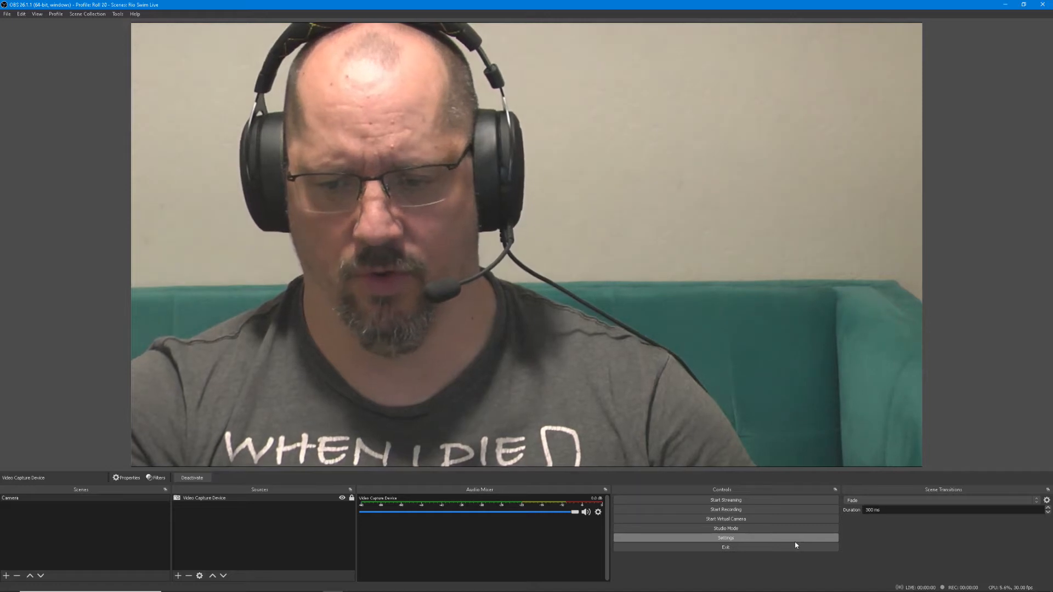
Open the video settings and choose 1920x1080 as the base (canvas) resolution
left_click(796, 541)
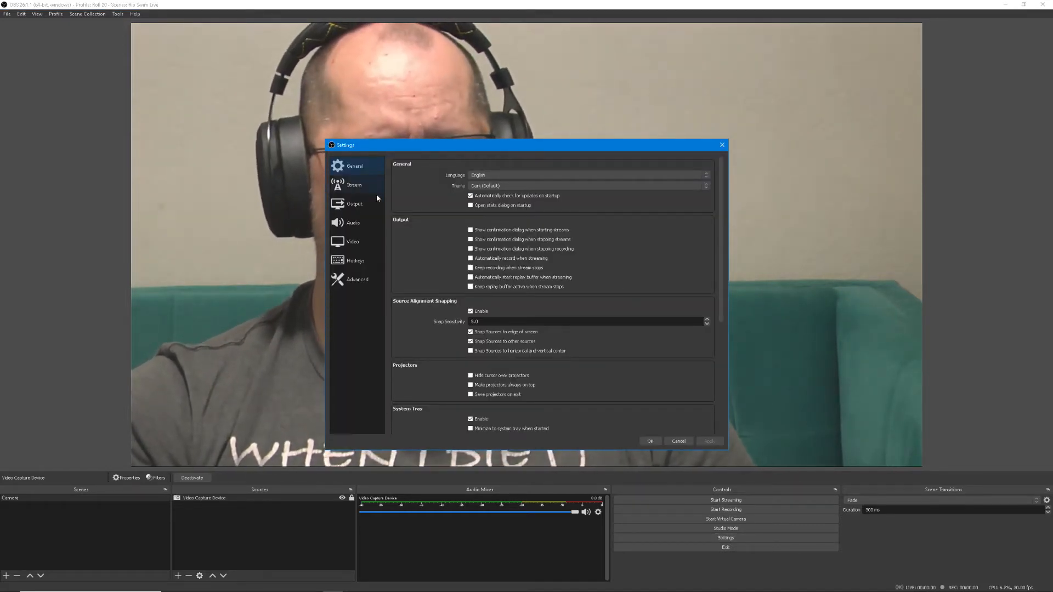
left_click(355, 241)
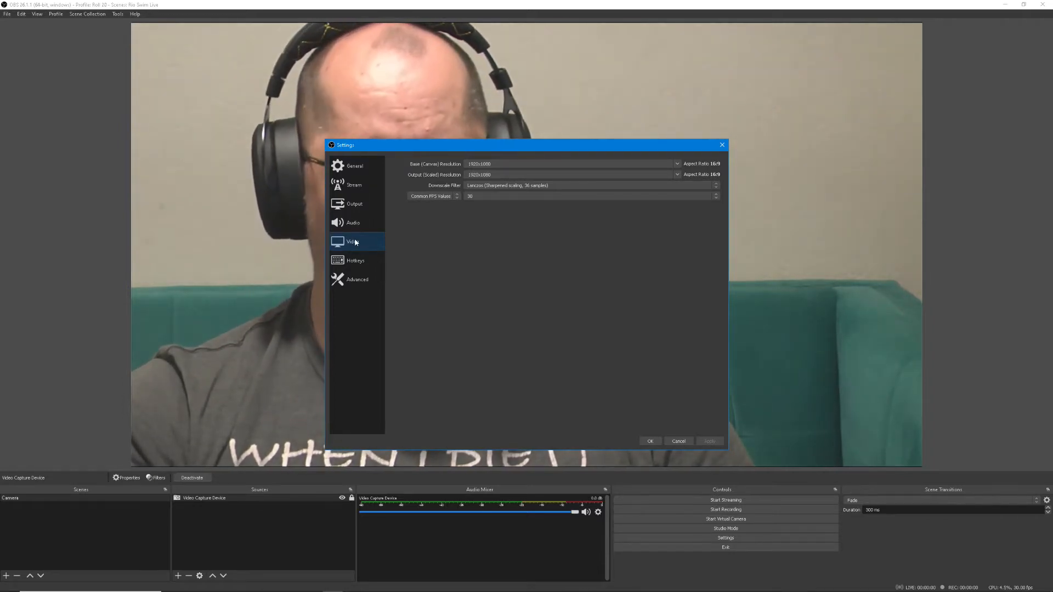
left_click_drag(616, 146, 613, 139)
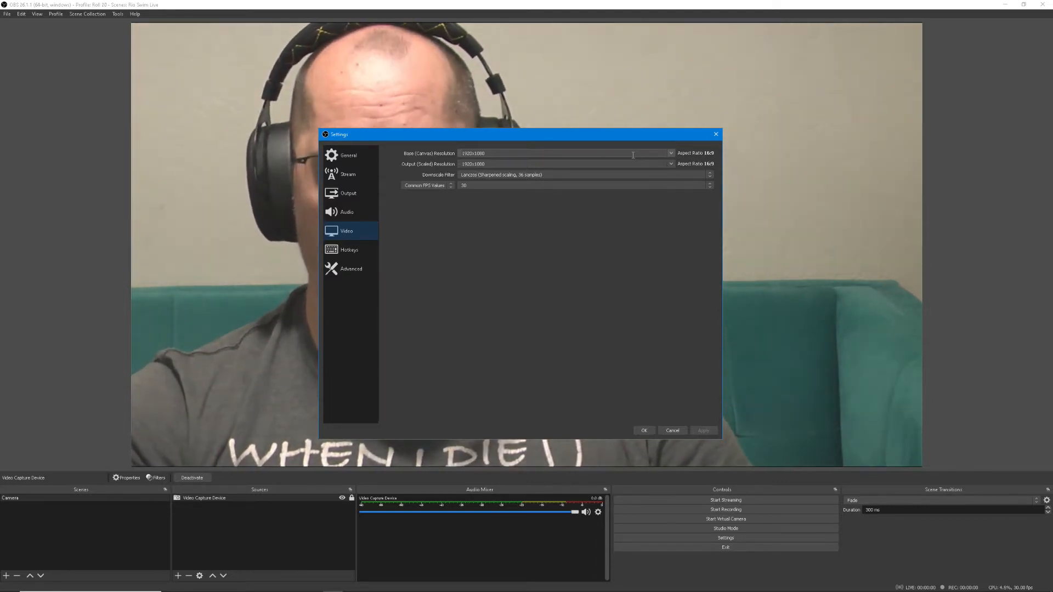
left_click(671, 153)
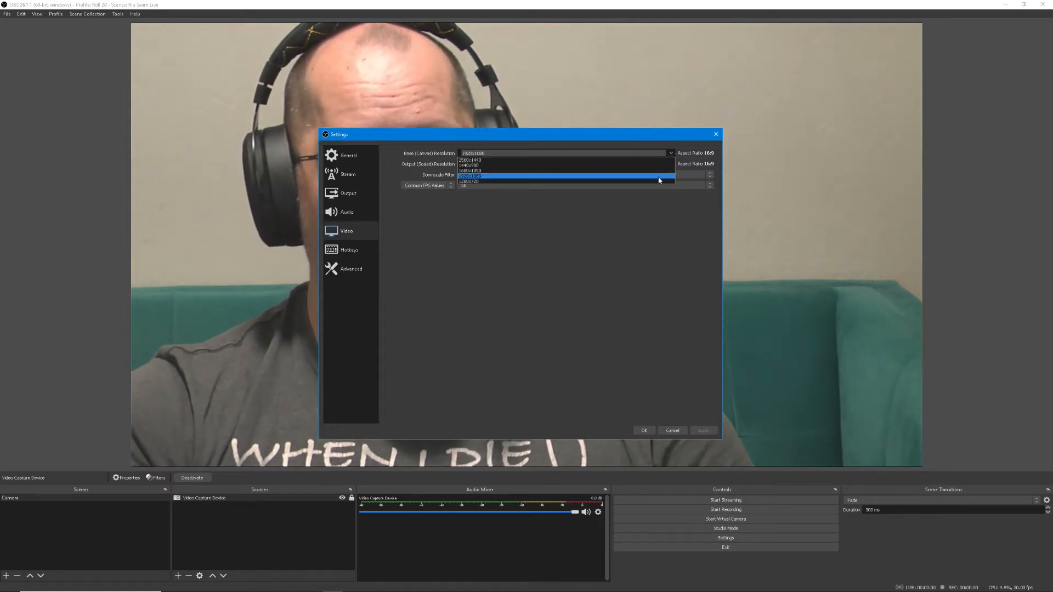
left_click(658, 177)
left_click(672, 153)
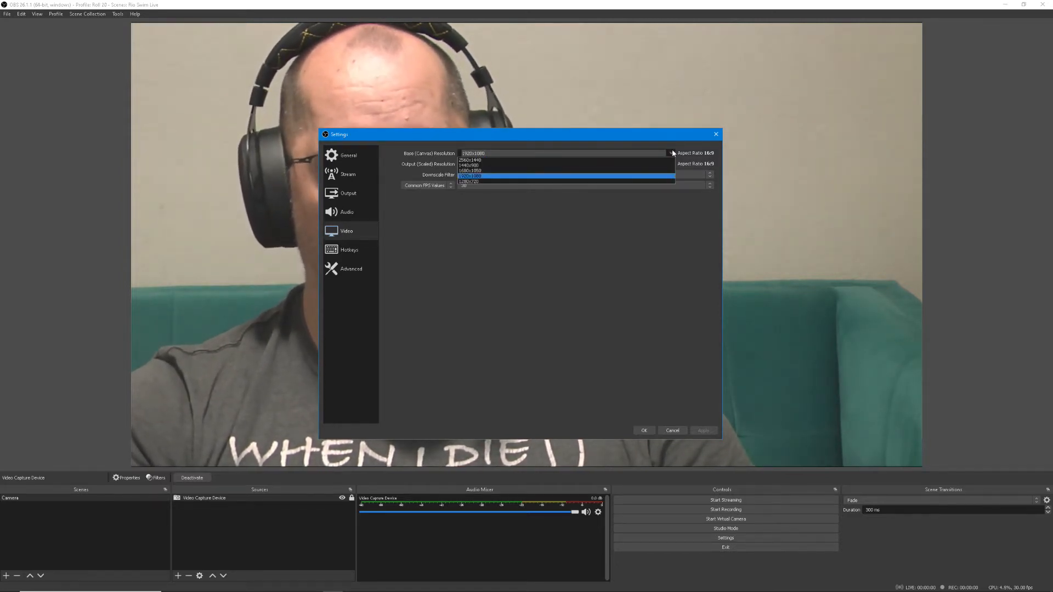
left_click(654, 176)
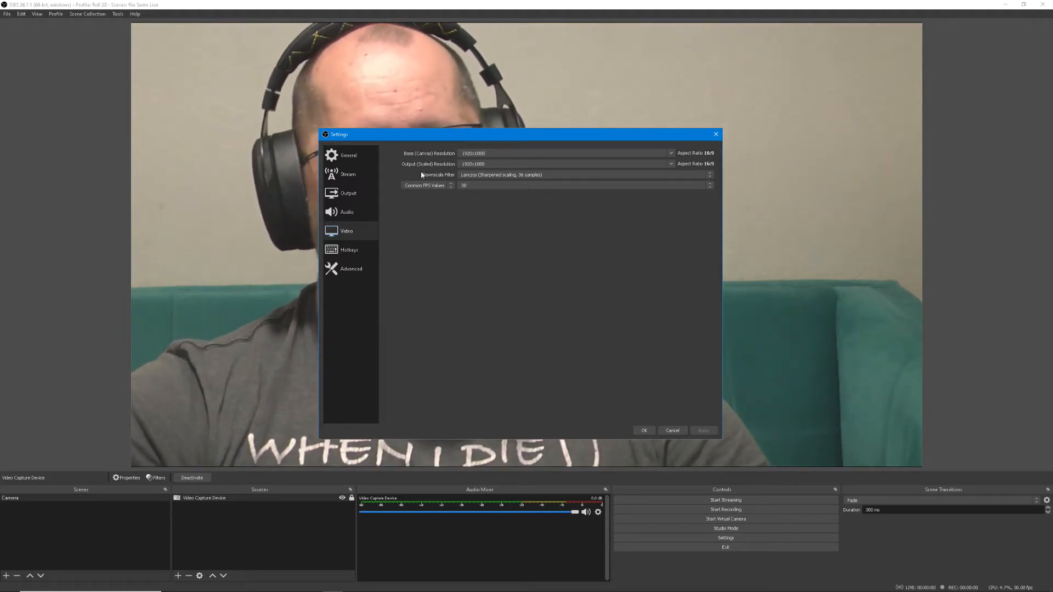
Set the output (scaled) resolution to 1280x720
left_click(671, 164)
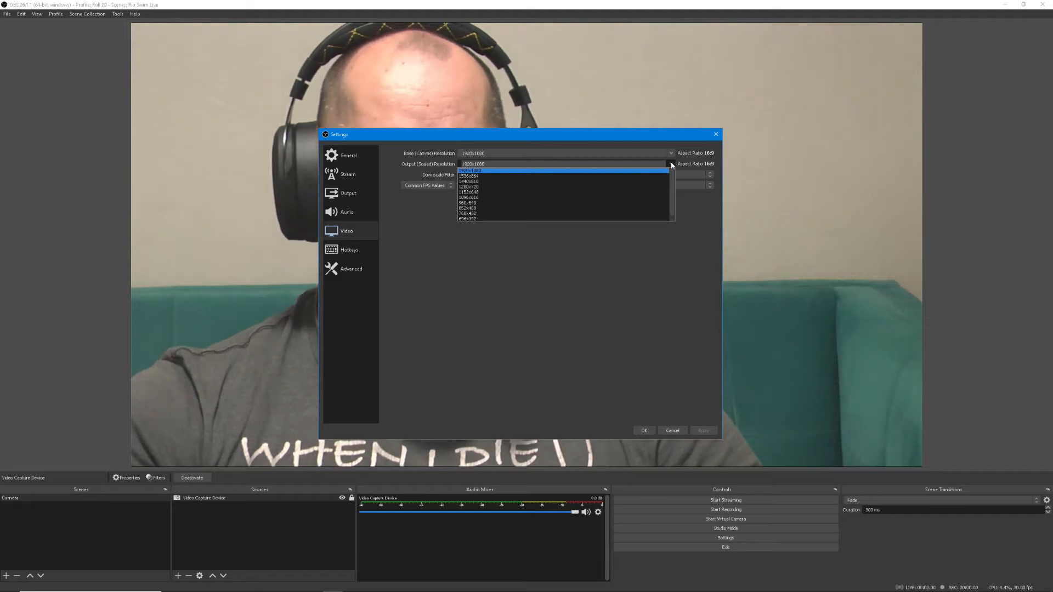
left_click(686, 282)
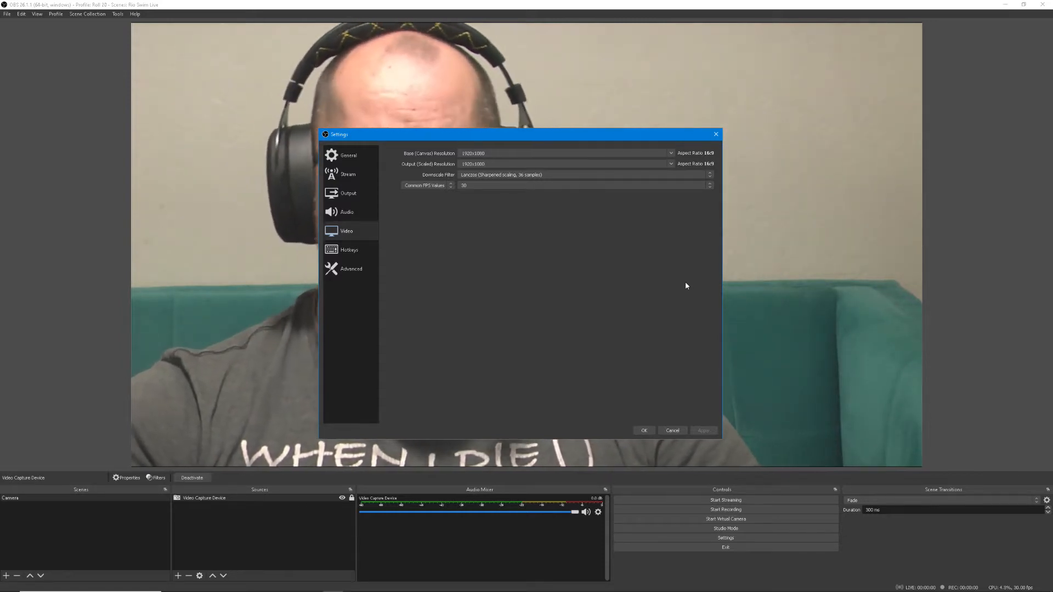
left_click(669, 164)
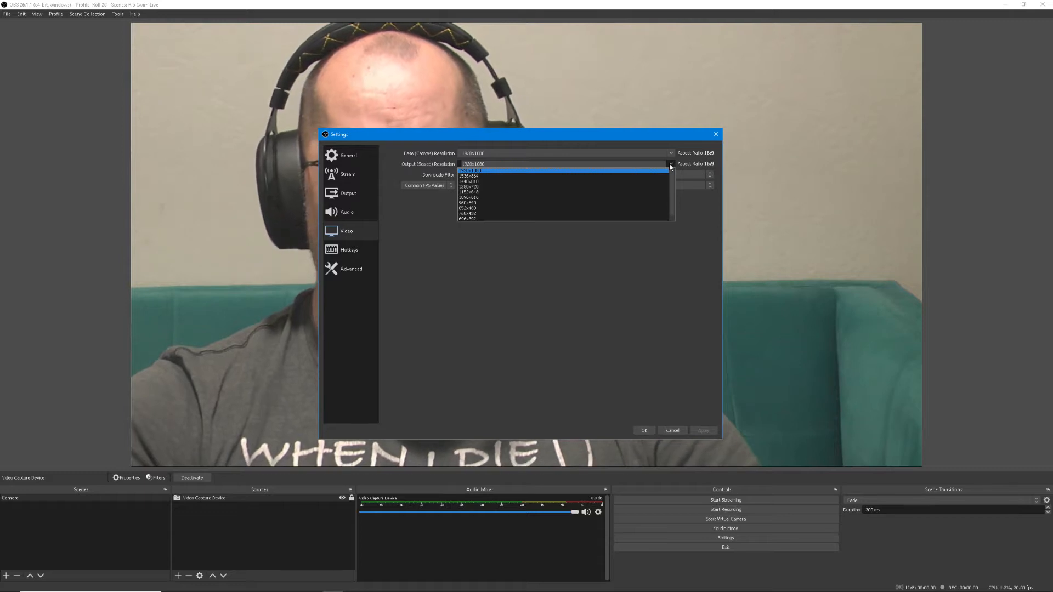
left_click(606, 185)
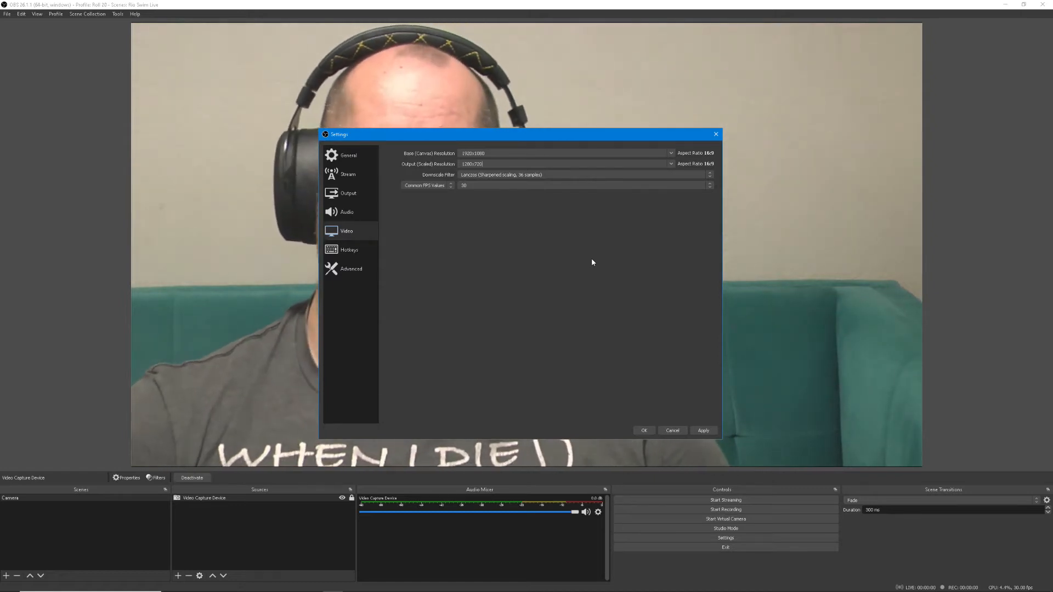
Review the downscale filter options, keeping Lanczos (Sharpened scaling, 36 samples)
left_click(703, 174)
left_click(704, 174)
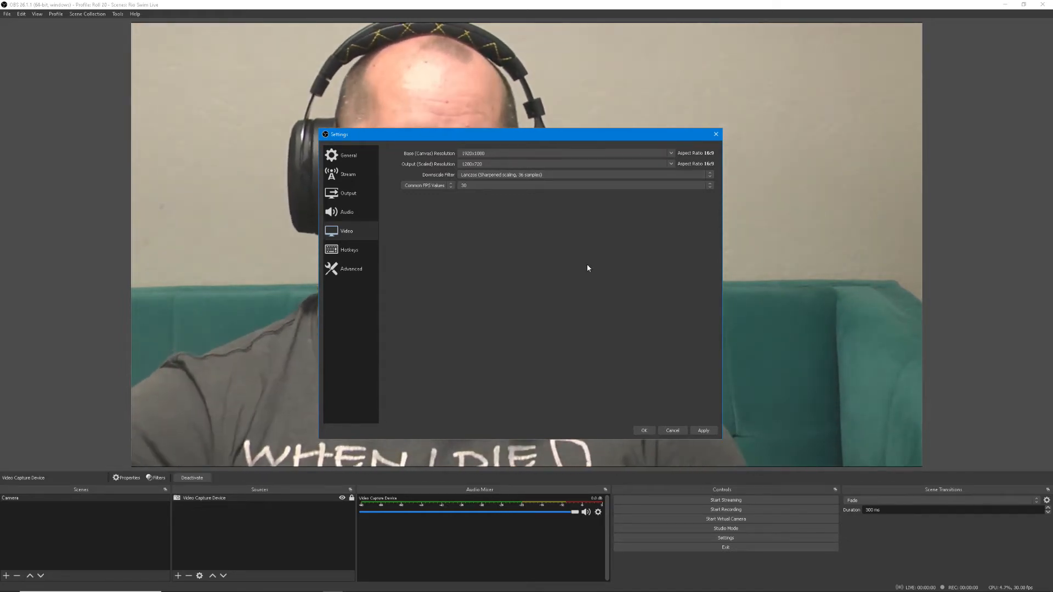
left_click(662, 176)
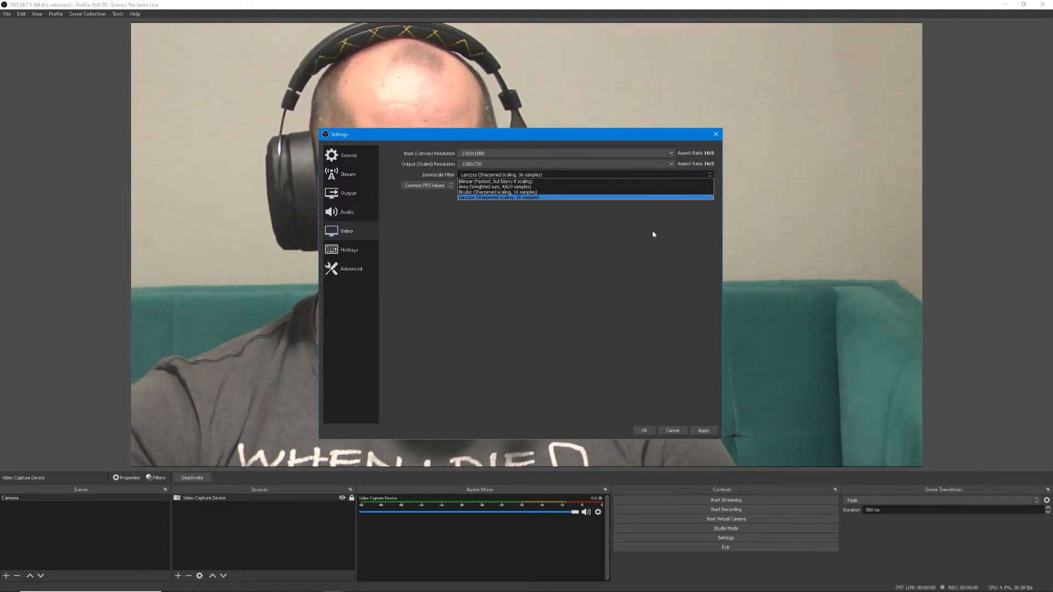
left_click(622, 263)
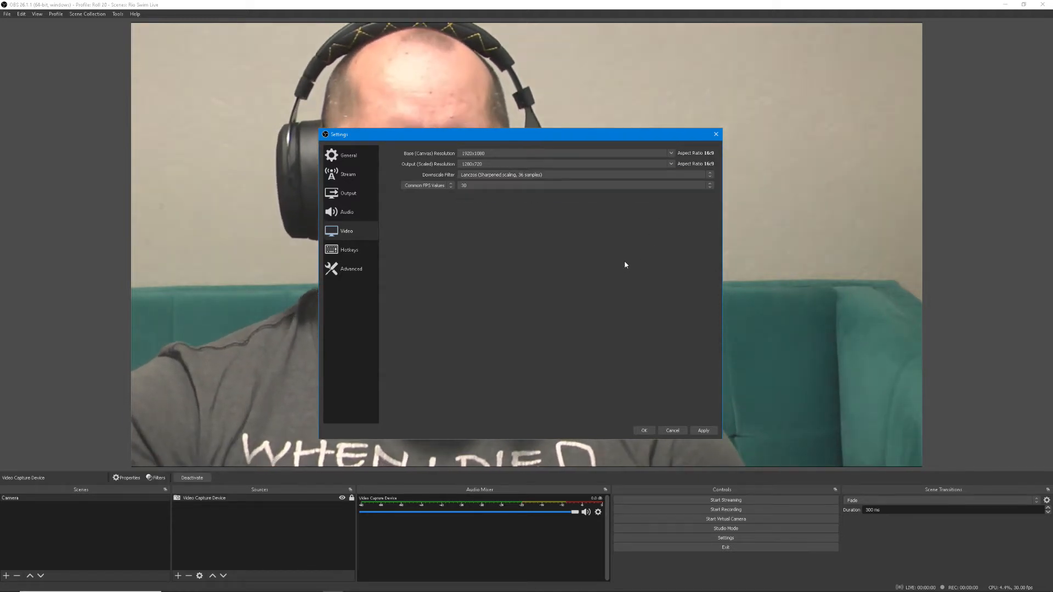
Choose 30 as the common FPS value, apply the video settings and close the dialog
left_click(686, 184)
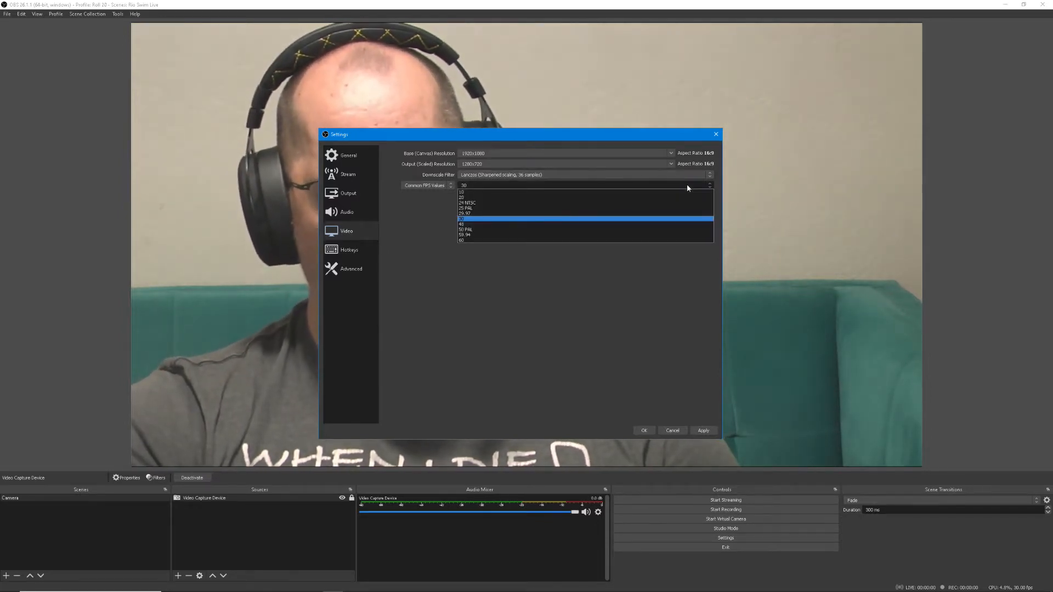
left_click(615, 218)
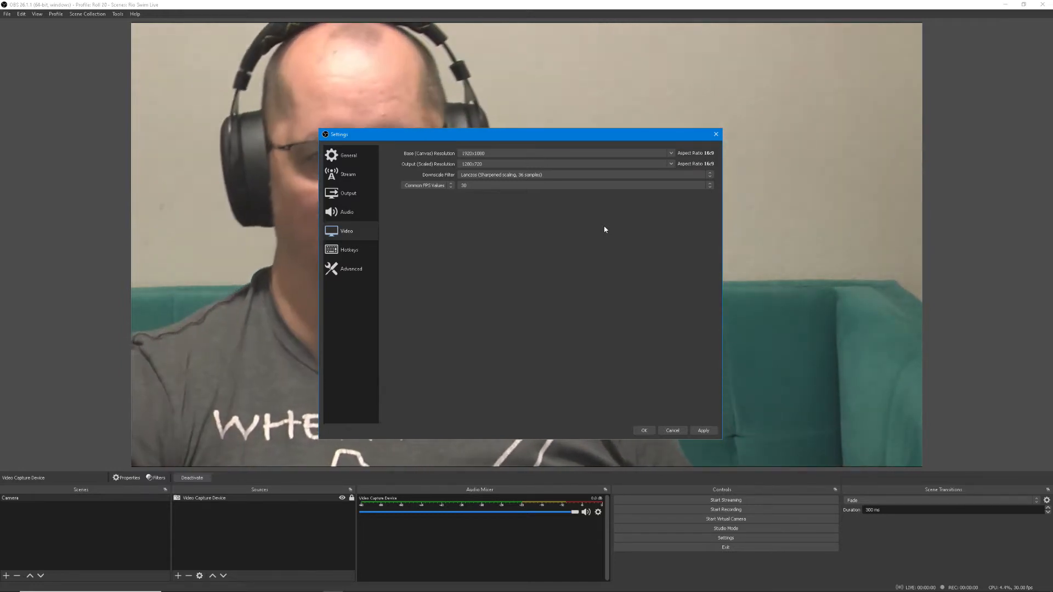
left_click(704, 430)
left_click(646, 431)
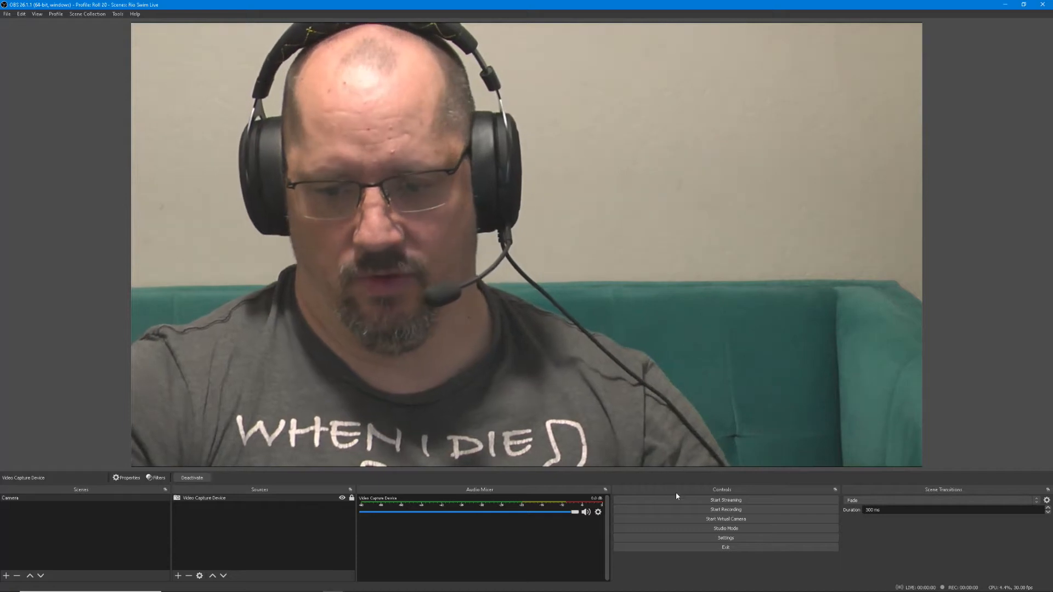
Set the base (canvas) resolution to 1280x720 in the video settings and apply the change
left_click(730, 539)
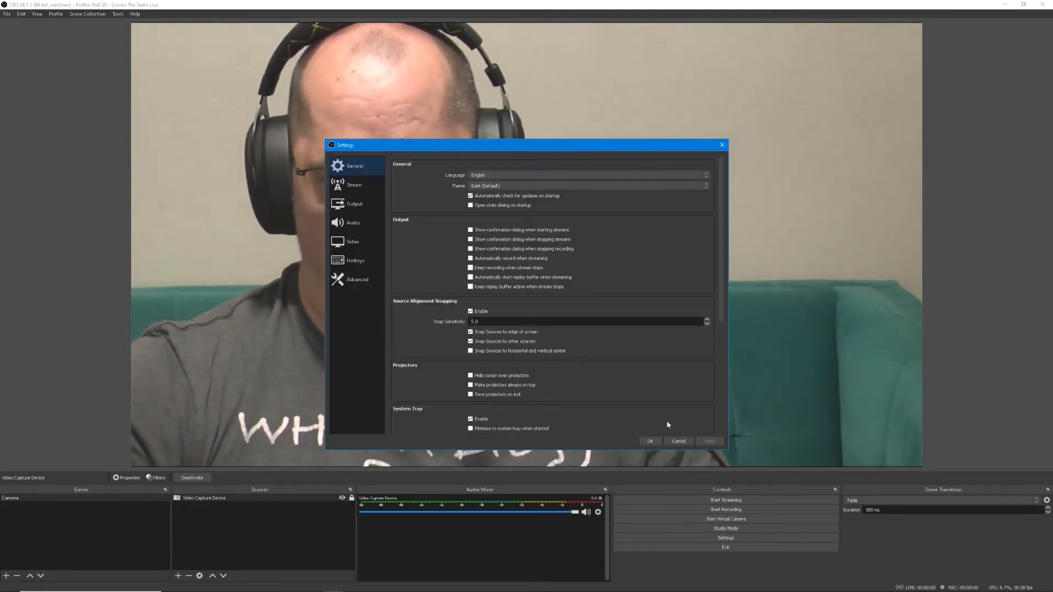
left_click(362, 207)
left_click(363, 243)
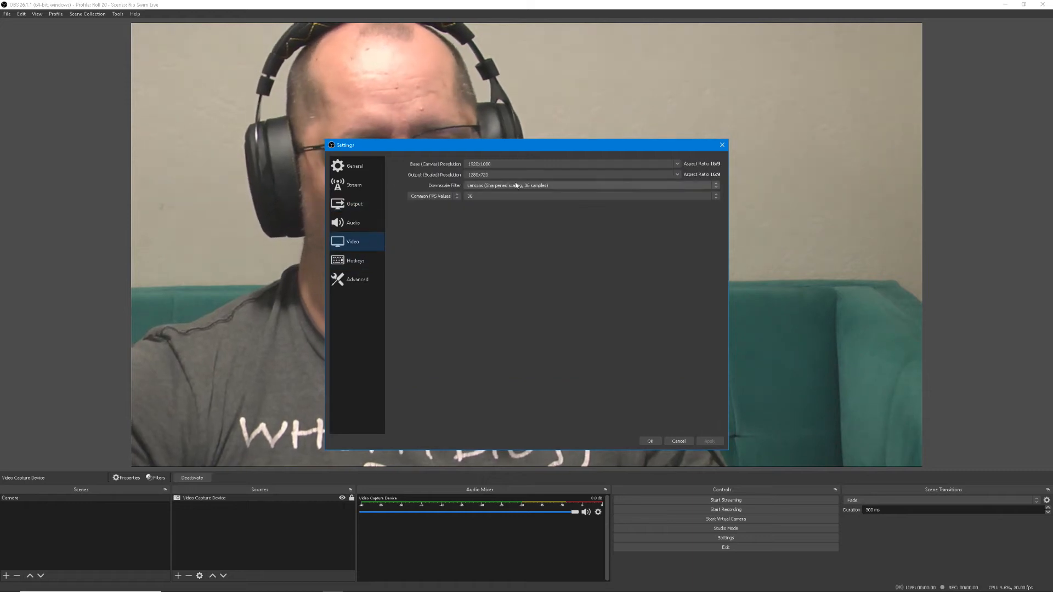
left_click(536, 164)
left_click(677, 164)
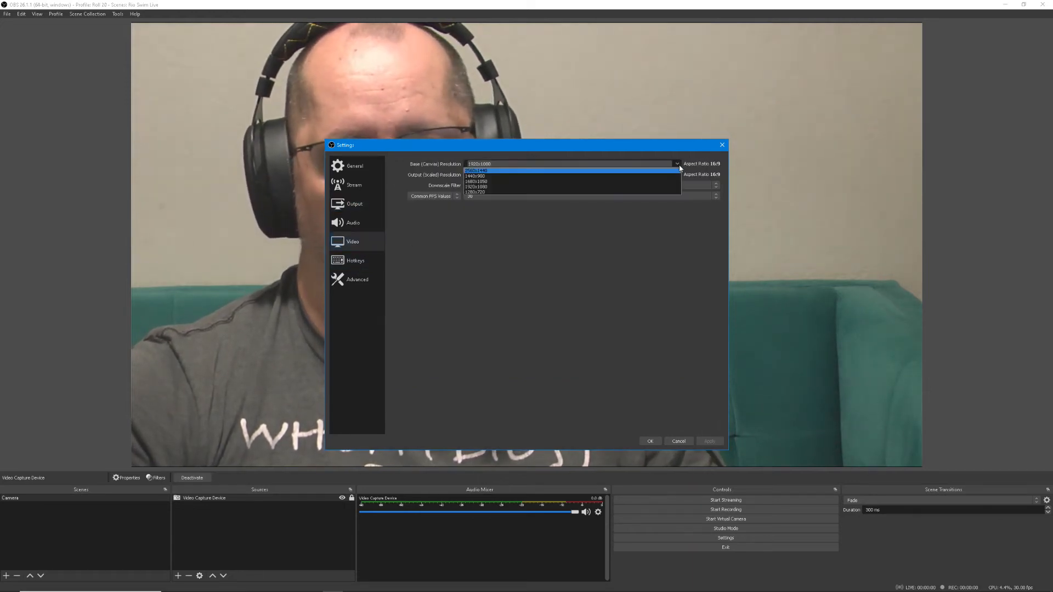
left_click(654, 192)
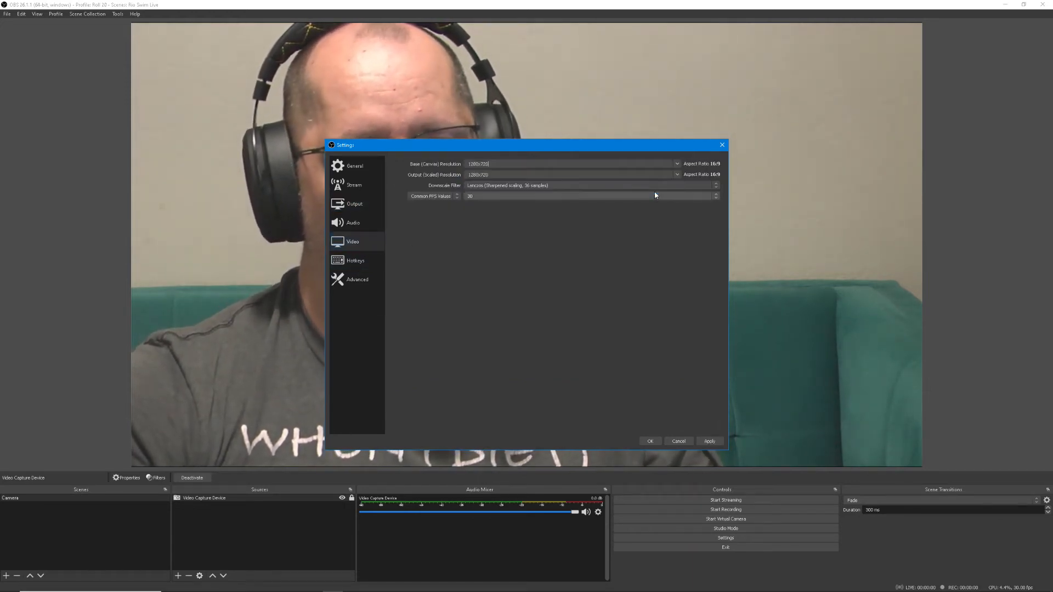
left_click(710, 442)
left_click(650, 441)
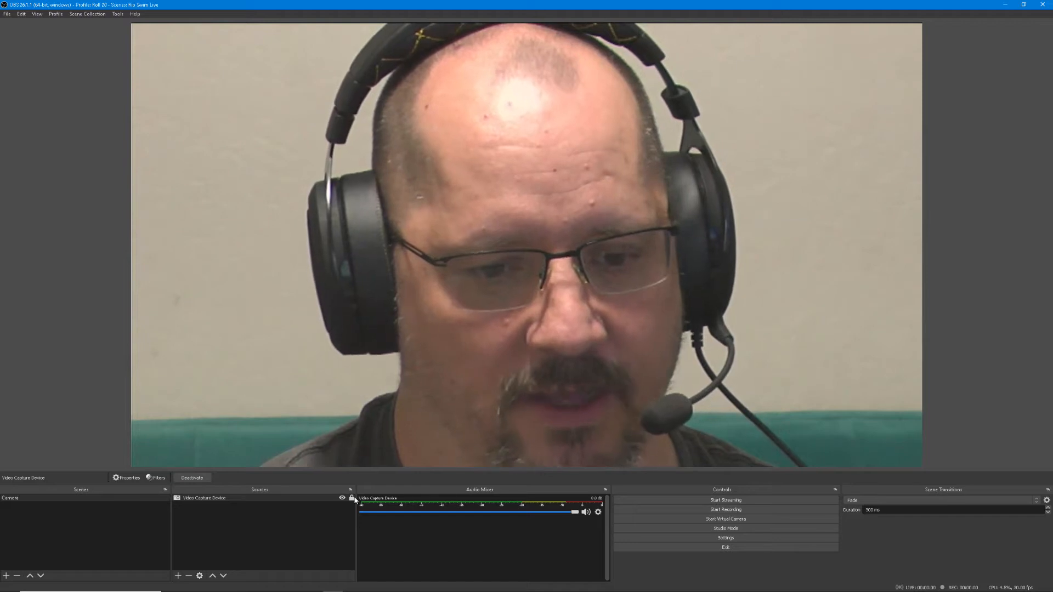
Unlock the video capture source and scale and reposition it to fill the 1280x720 canvas
left_click(352, 497)
left_click_drag(378, 349, 422, 396)
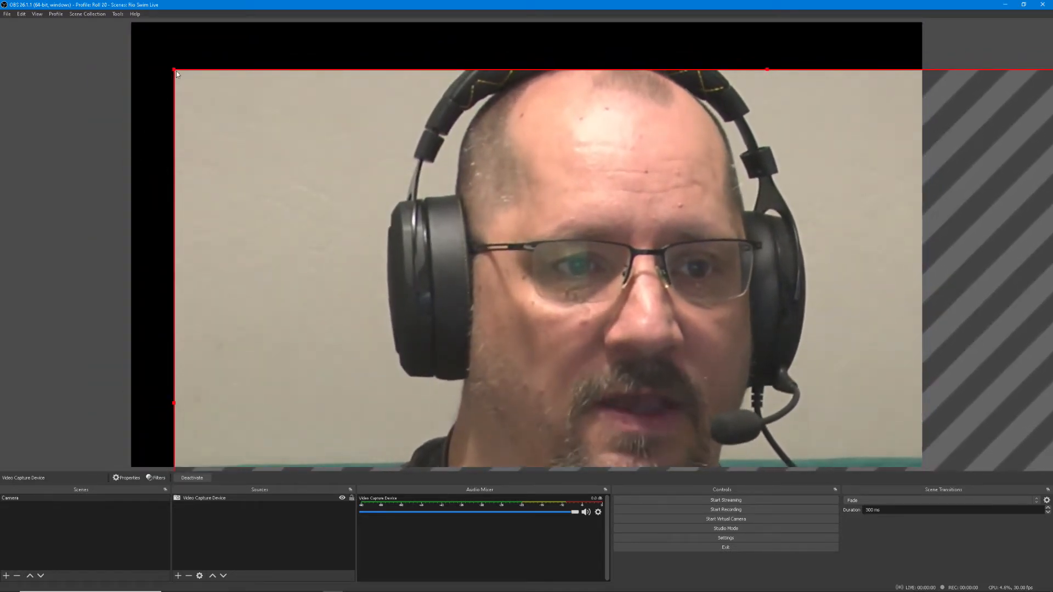
left_click_drag(175, 69, 570, 290)
left_click_drag(661, 329, 235, 67)
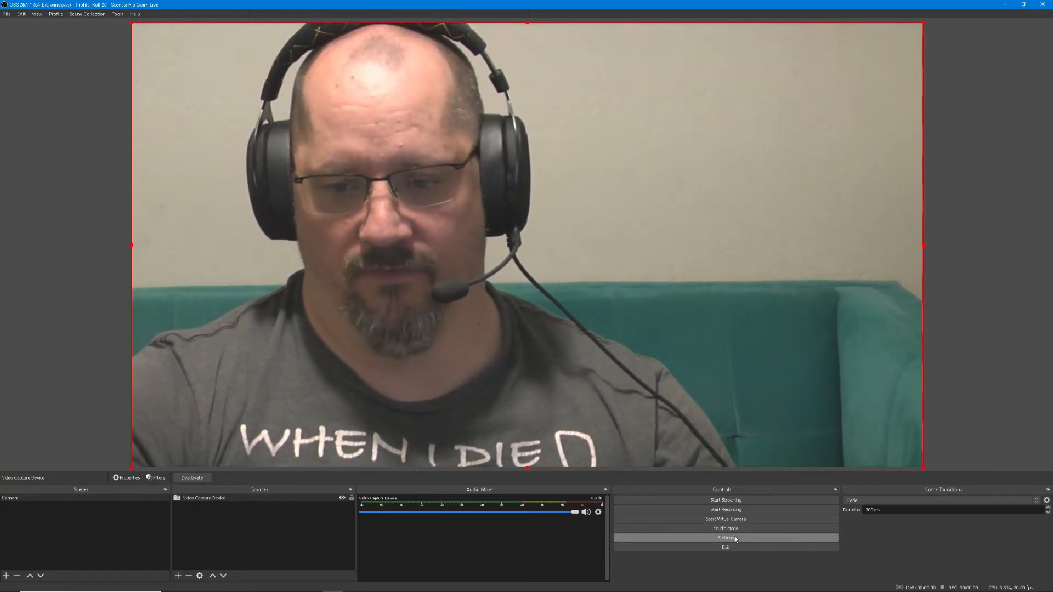
Set the base (canvas) resolution back to 1920x1080 in the video settings, apply it and close the dialog
left_click(736, 536)
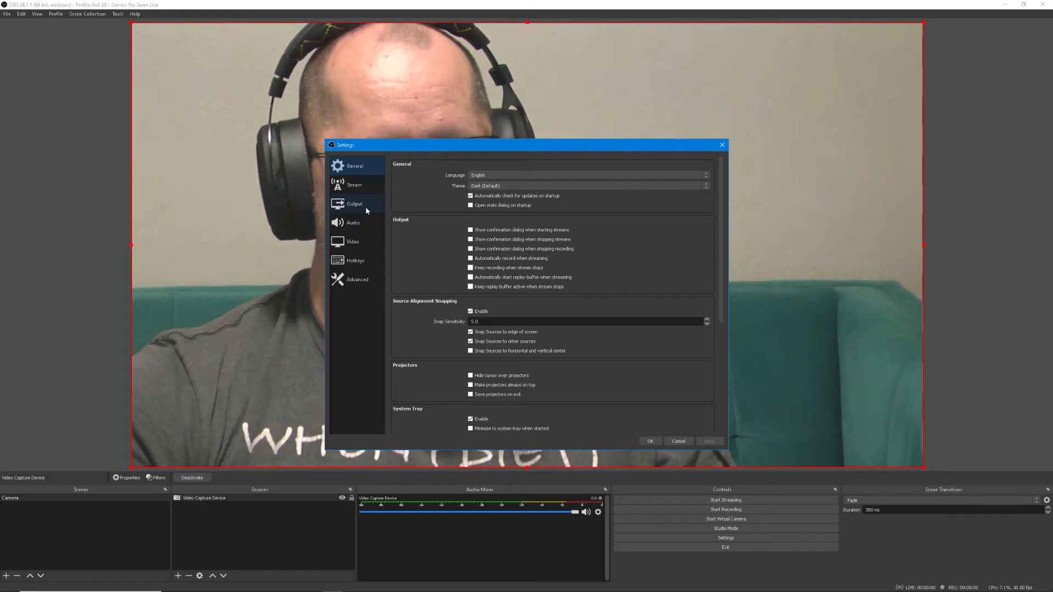
left_click(365, 234)
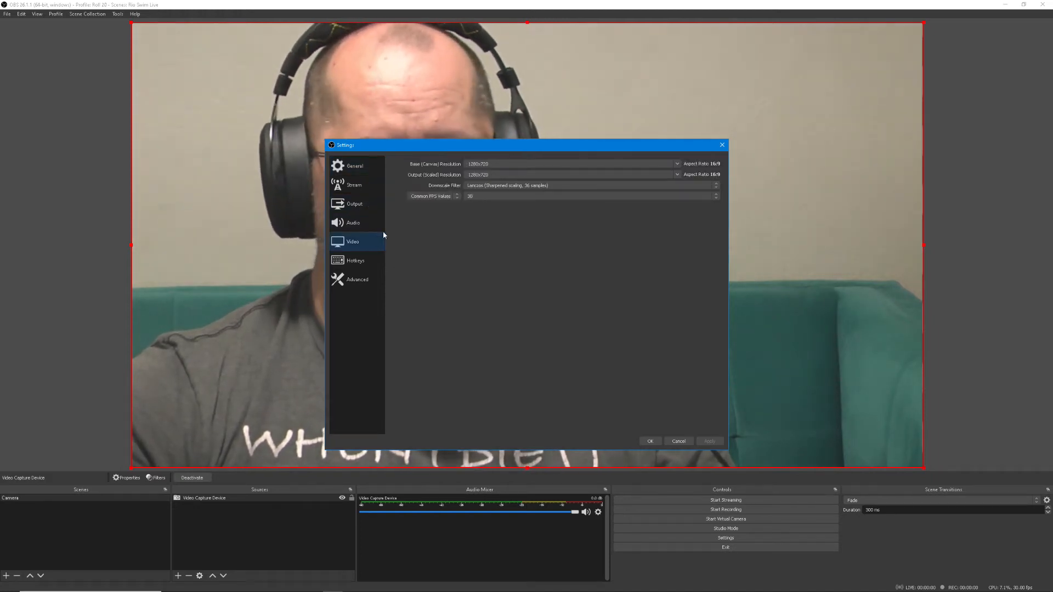
left_click(677, 164)
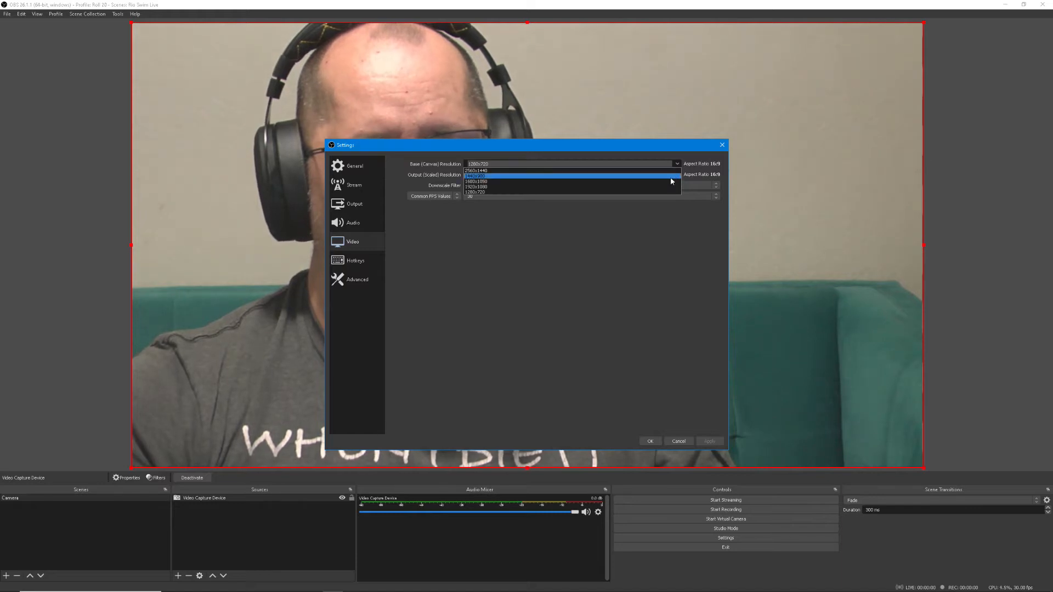
left_click(666, 186)
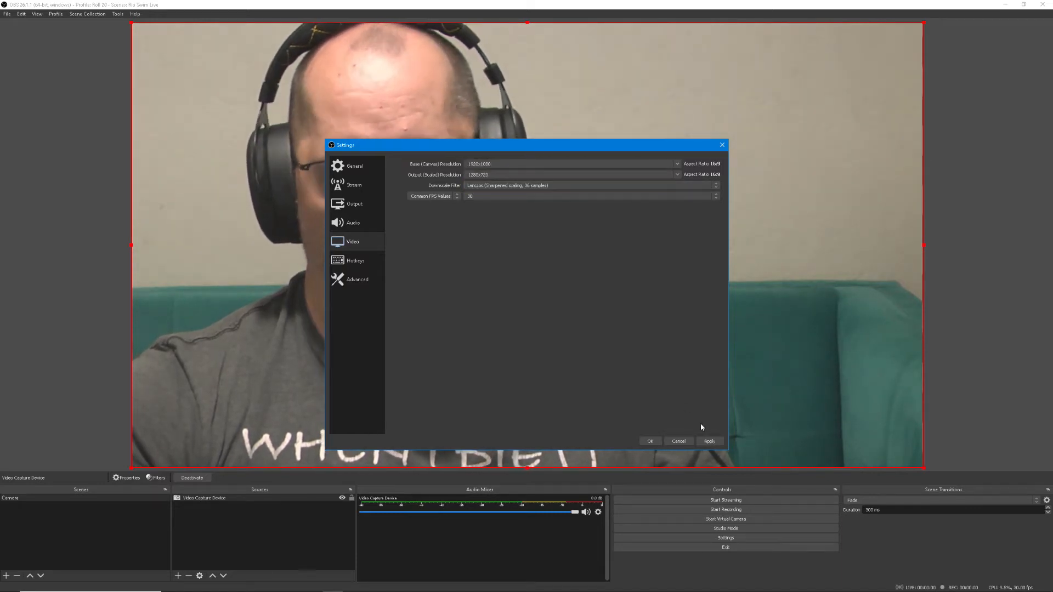
left_click(708, 442)
left_click(650, 442)
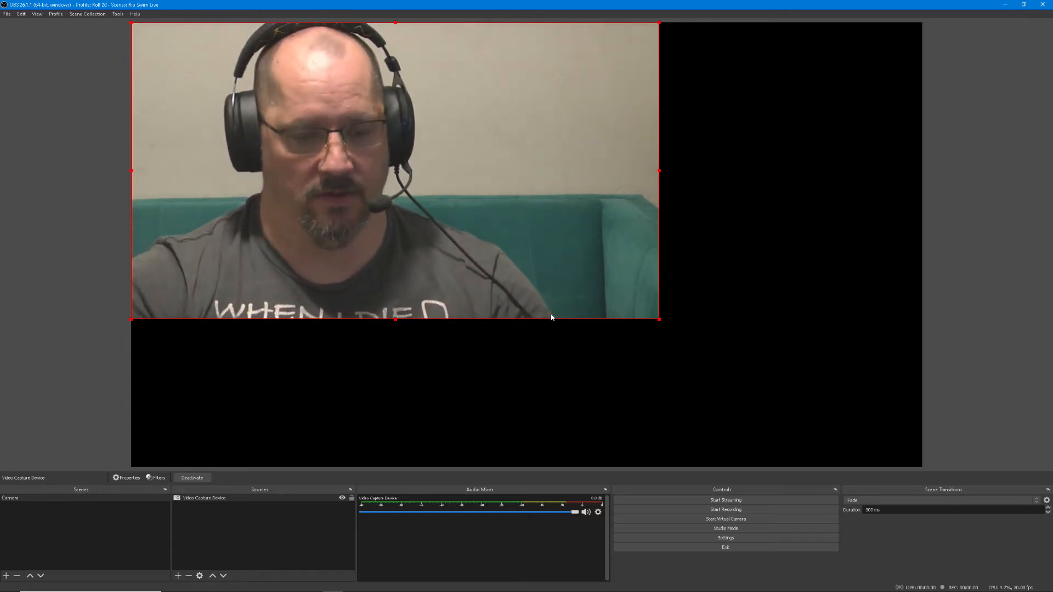
Enlarge the video capture source to fill the whole canvas and lock it
left_click_drag(660, 321, 922, 468)
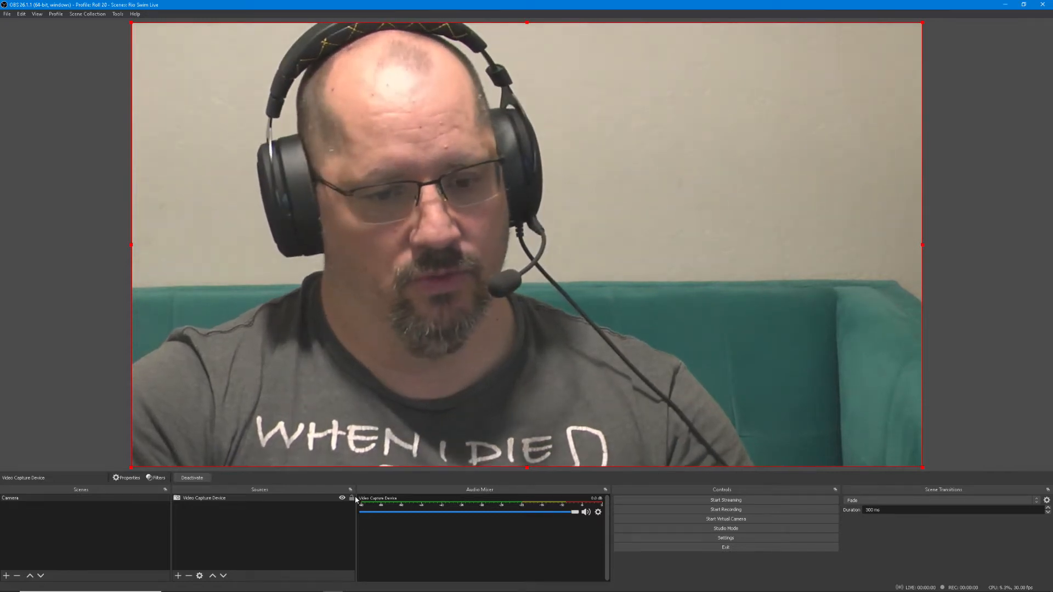
left_click(352, 499)
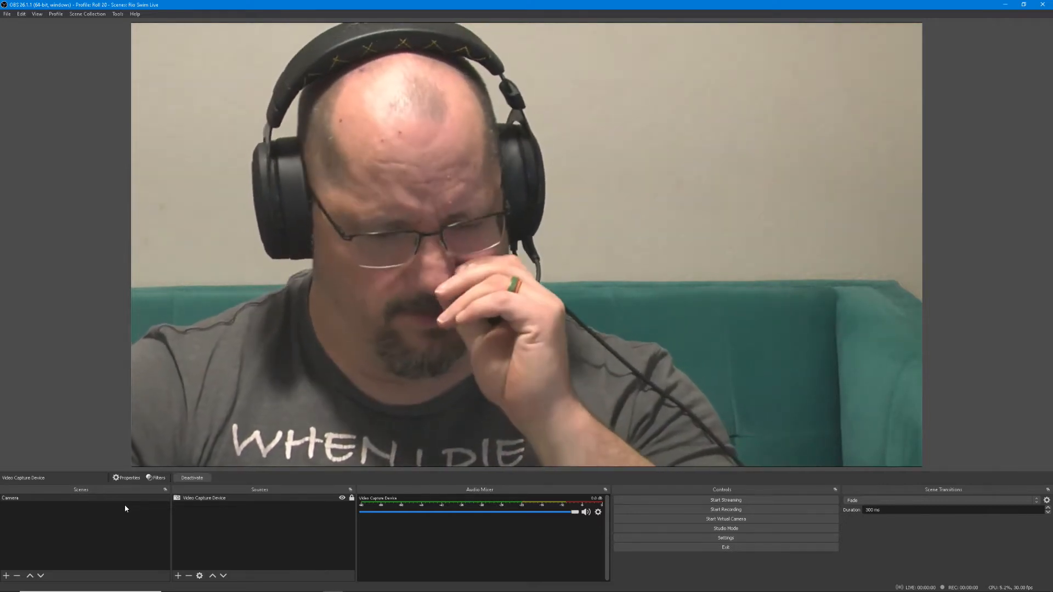
Add a new scene named "Inrto", switch to the Camera scene for comparison and return to the new scene
left_click(125, 506)
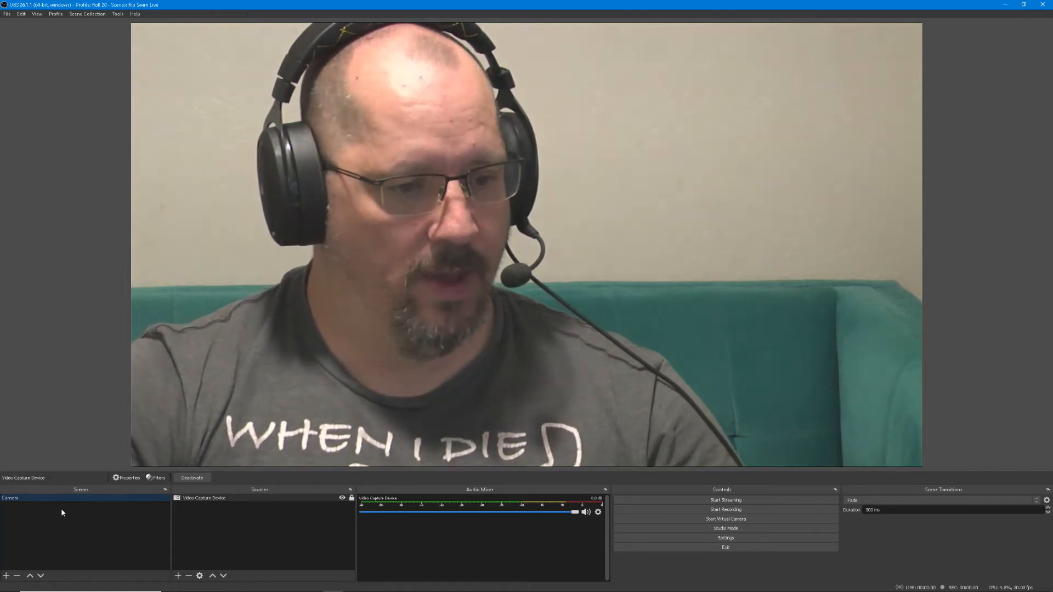
left_click(7, 576)
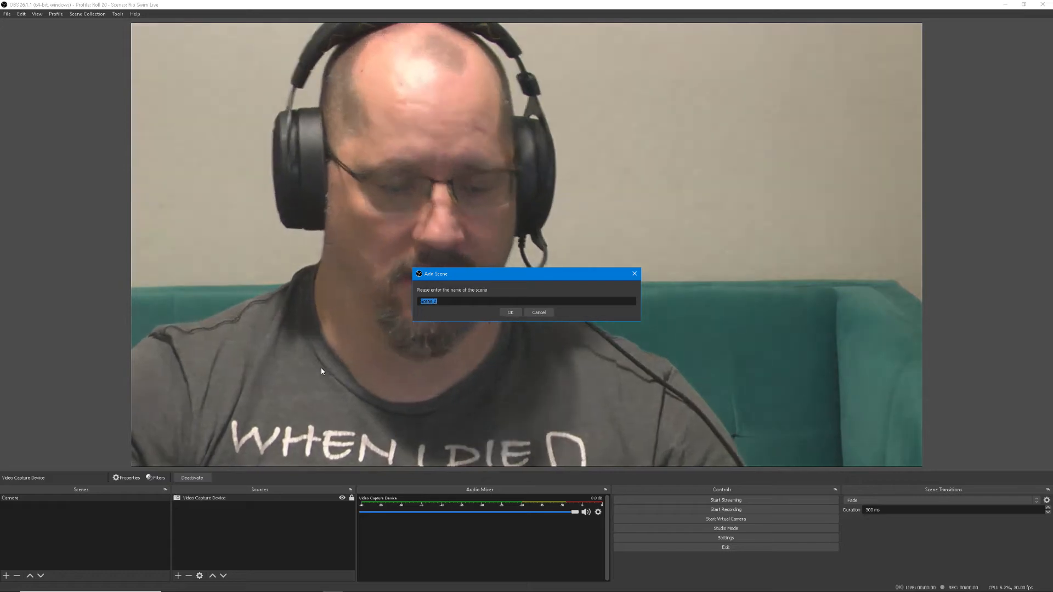
type("Inrto")
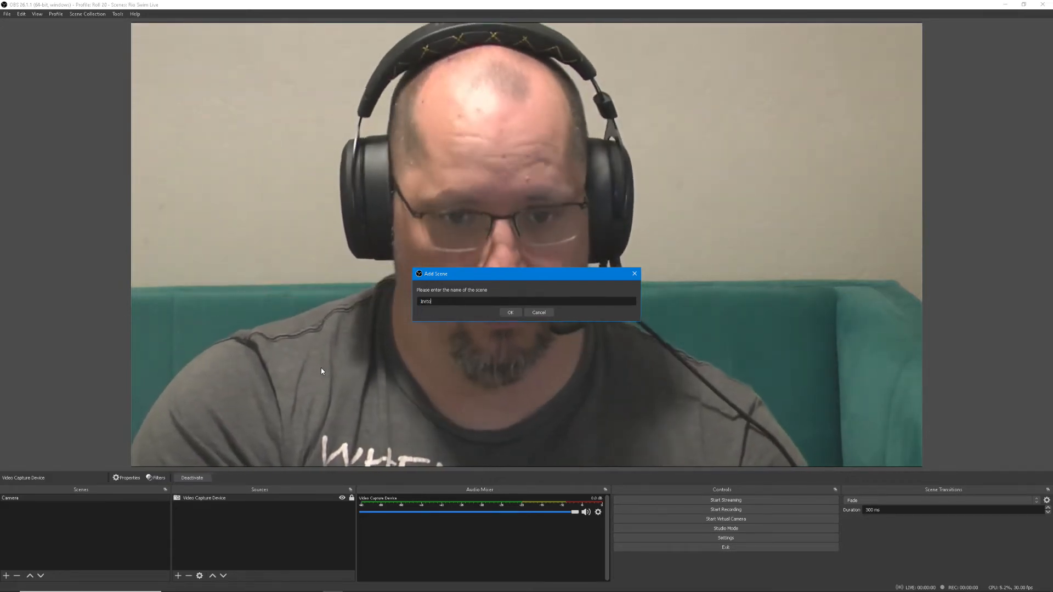
key("Return")
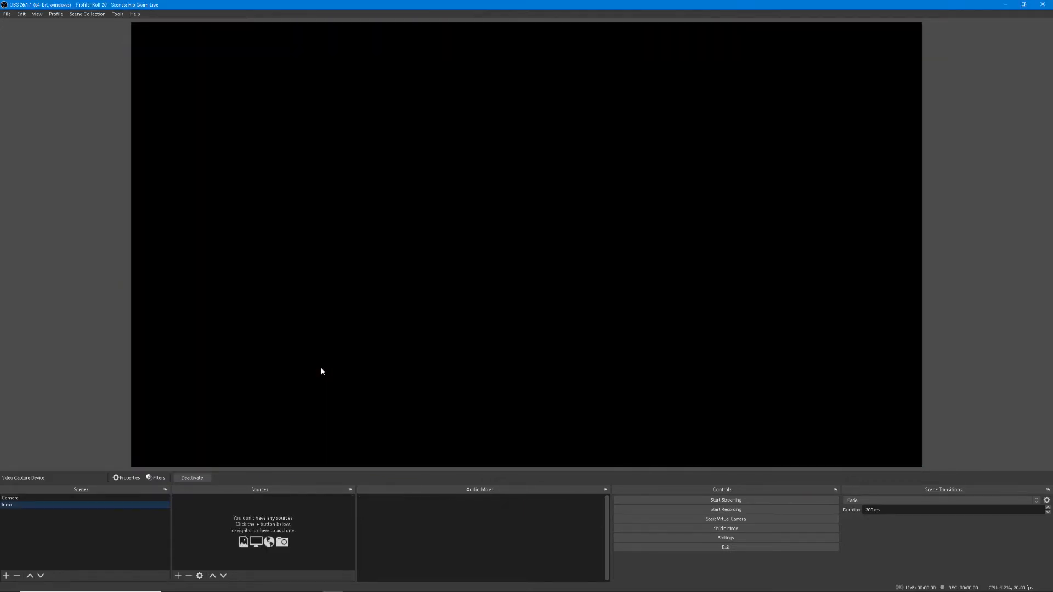
left_click(148, 498)
left_click(141, 506)
Add an image source using "Untitled design (1).jpg" from Downloads, keep it fitted to the canvas and lock it
left_click(178, 576)
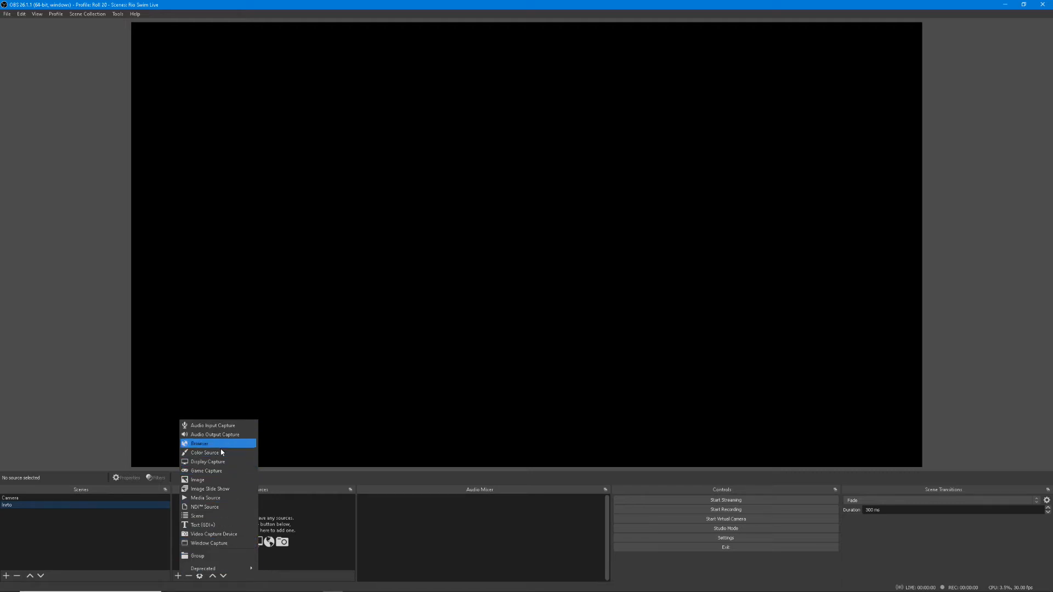
left_click(236, 480)
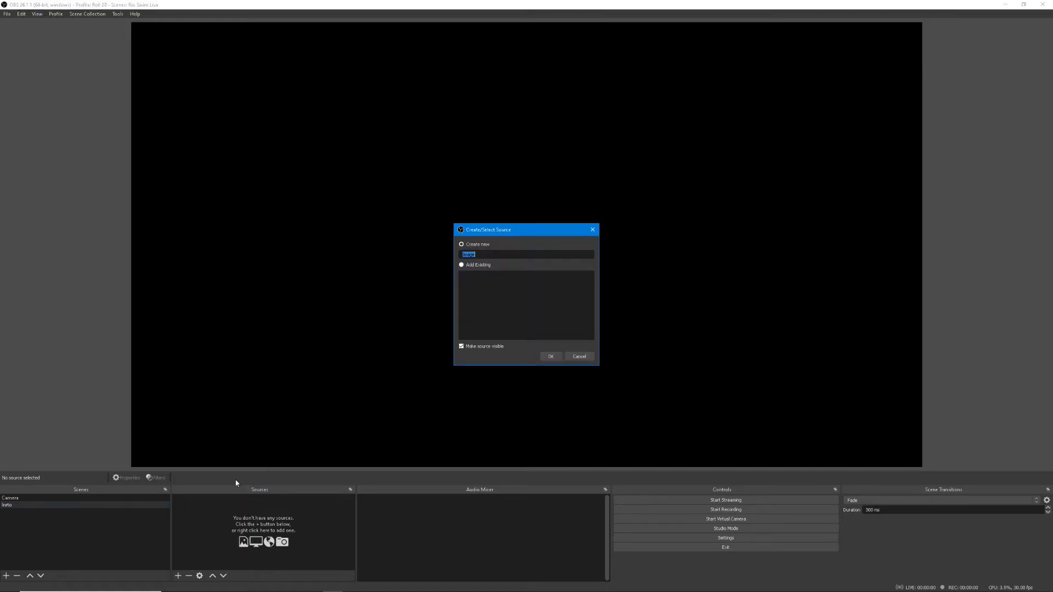
left_click(558, 357)
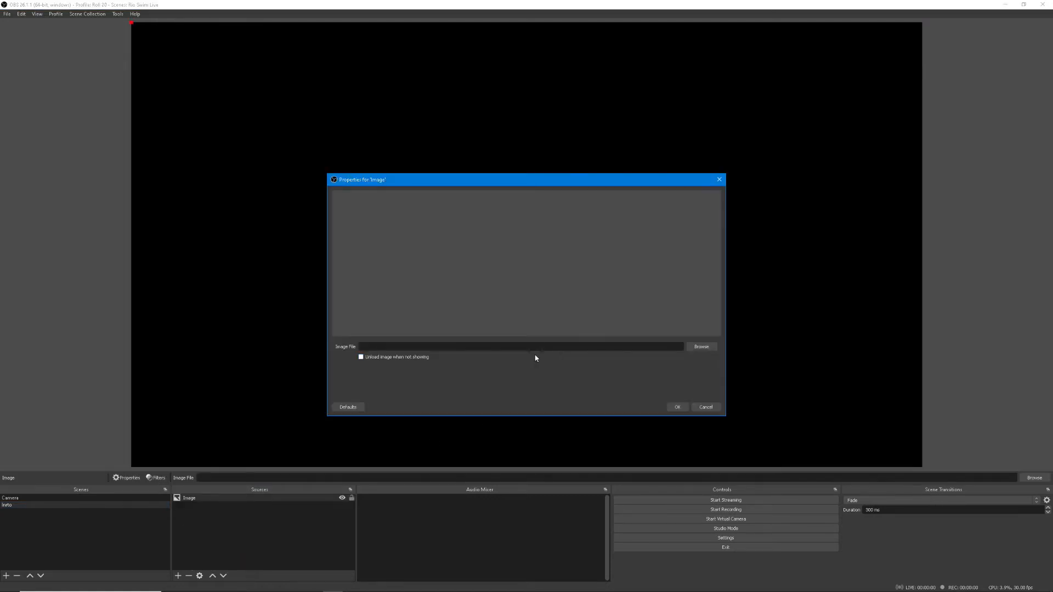
left_click(700, 349)
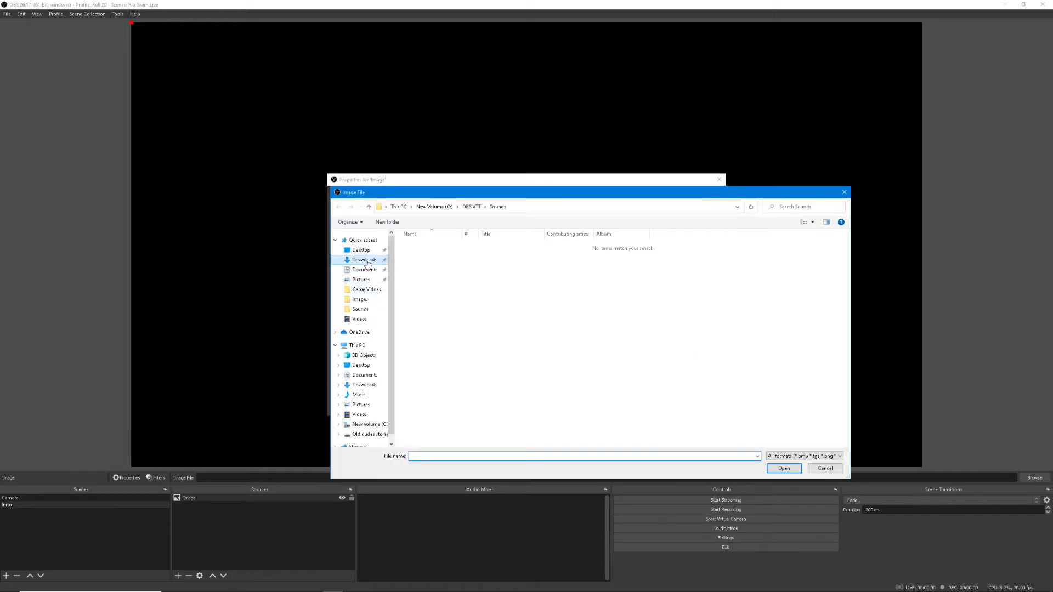
left_click(367, 261)
double_click(418, 268)
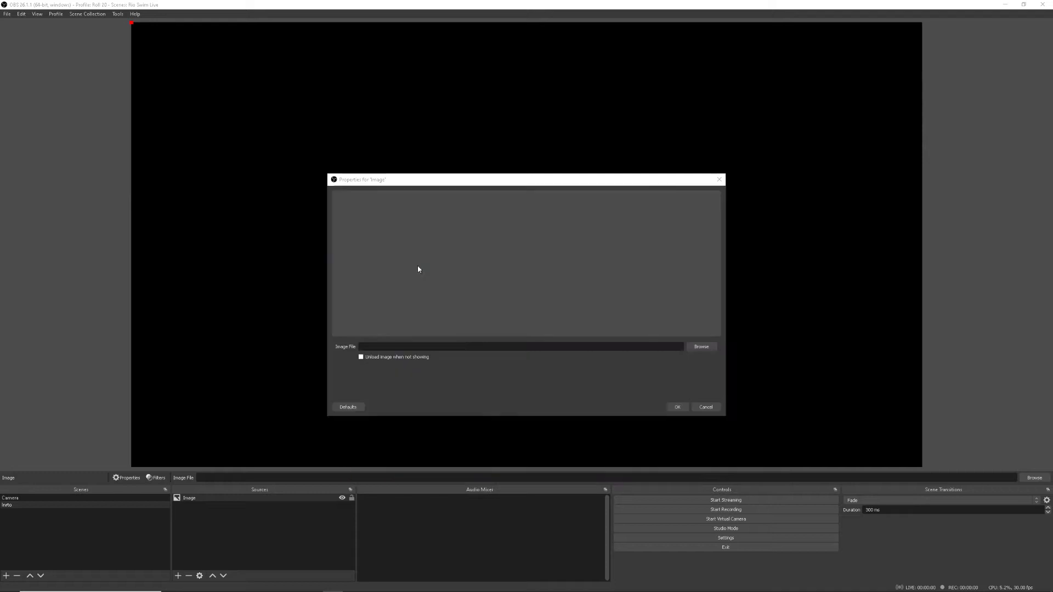
left_click(675, 408)
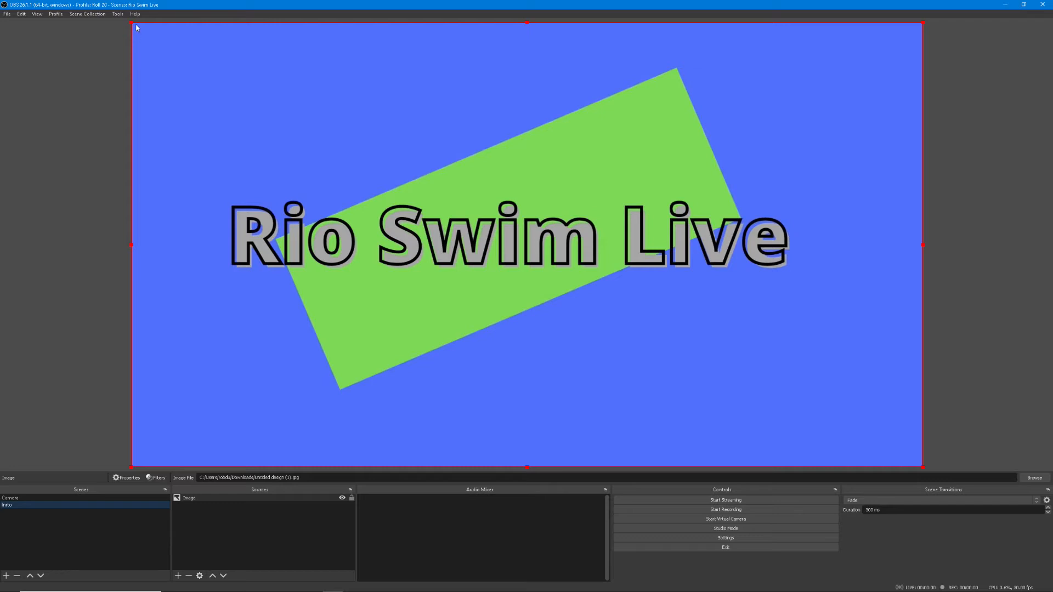
mouse_move(132, 24)
left_mouse_down()
mouse_move(324, 148)
mouse_move(137, 22)
left_mouse_up()
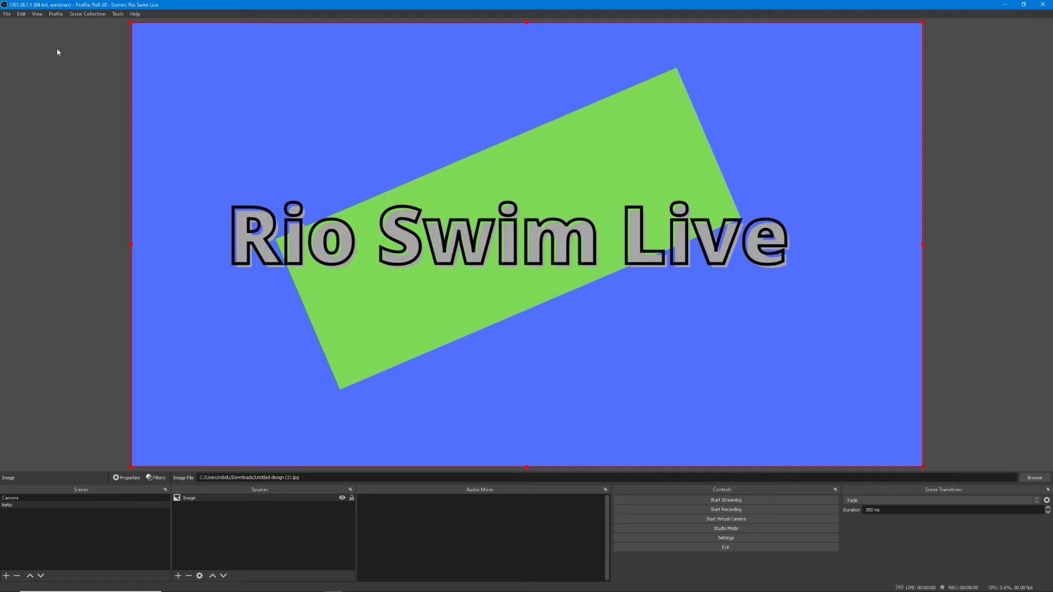
left_click(352, 499)
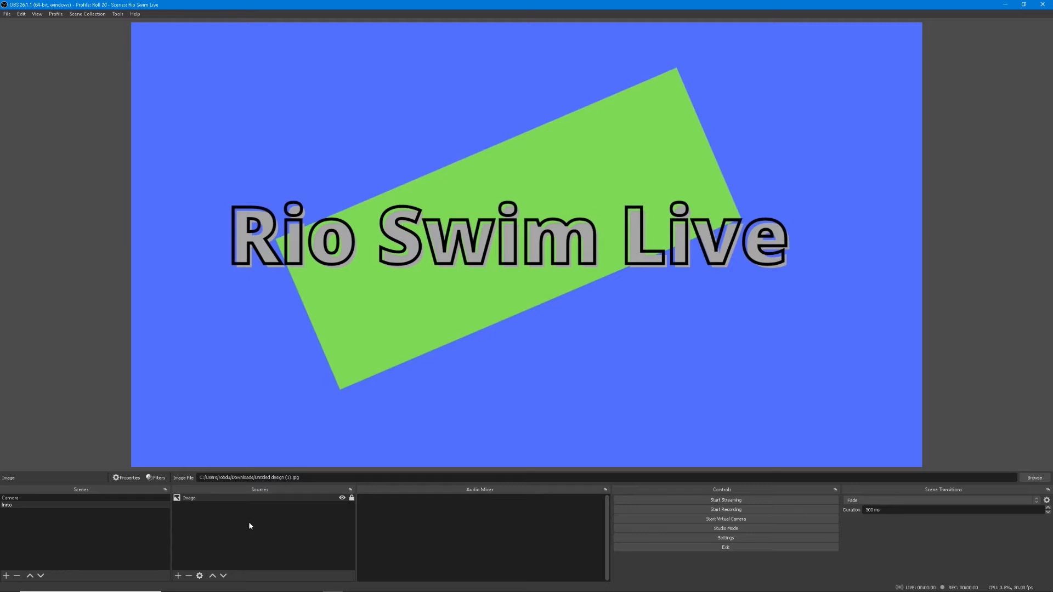
Add a media source that plays the local file "bensound-epic (1).mp3" from the Sounds folder
left_click(178, 576)
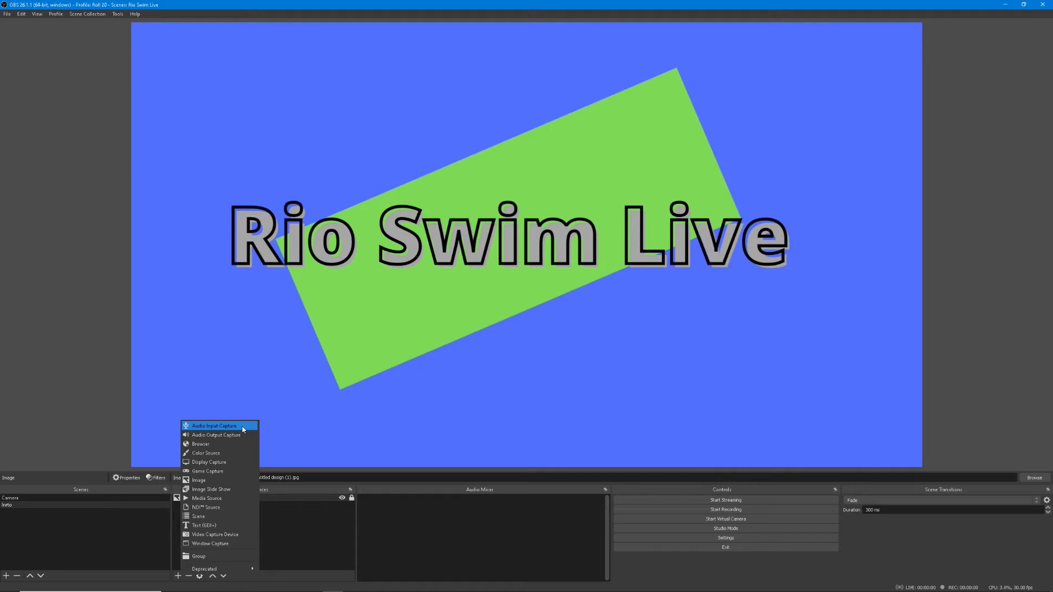
left_click(237, 498)
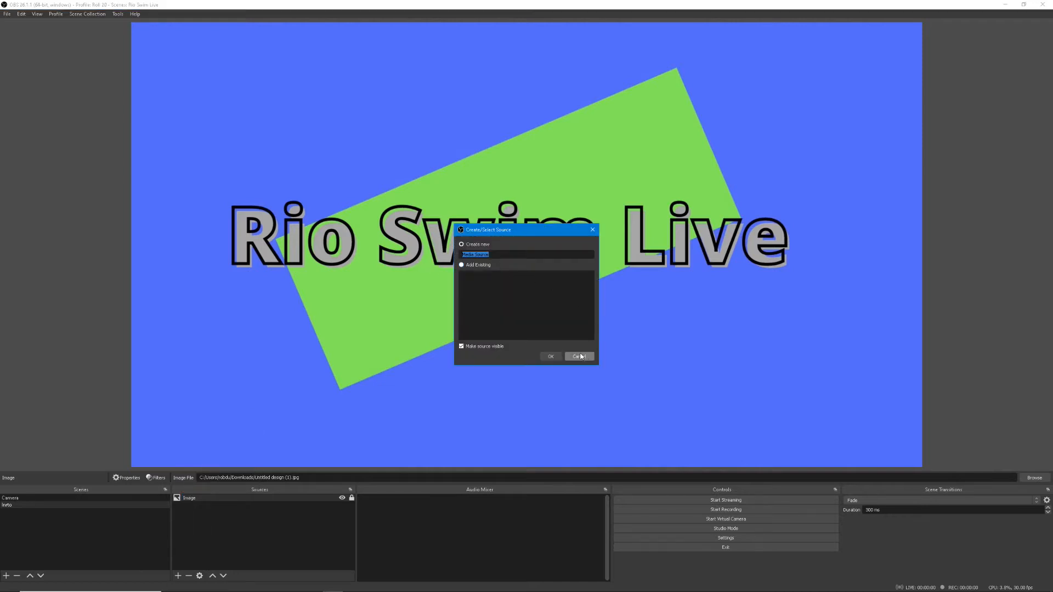
left_click(550, 356)
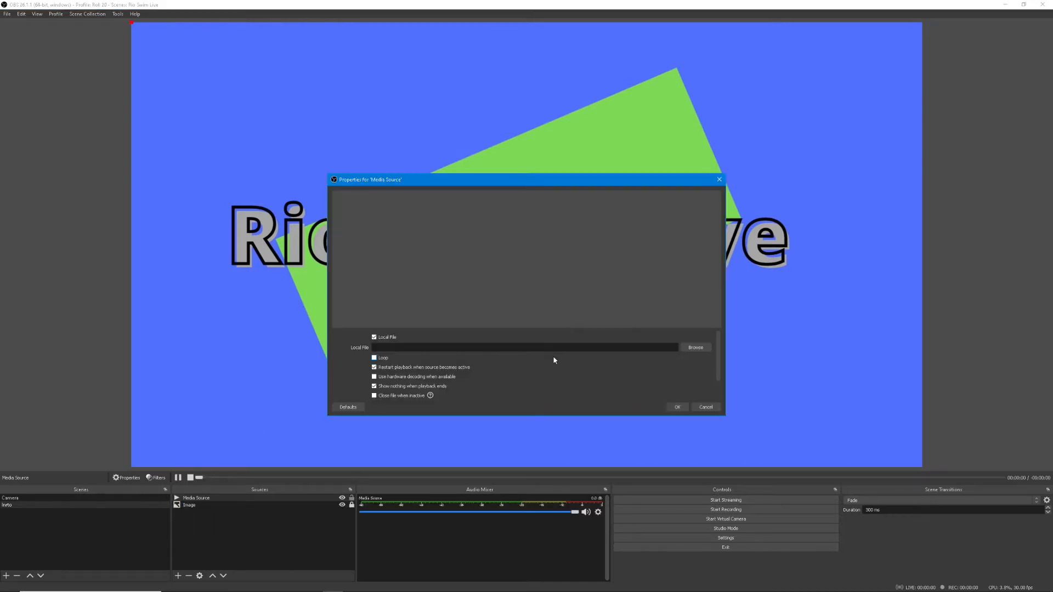
left_click(695, 347)
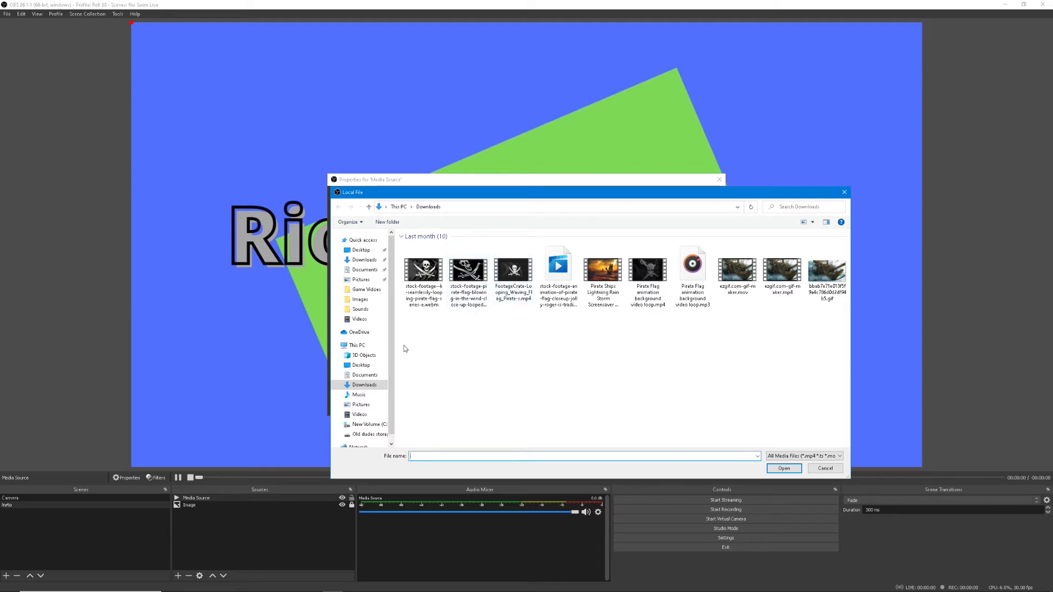
left_click(360, 310)
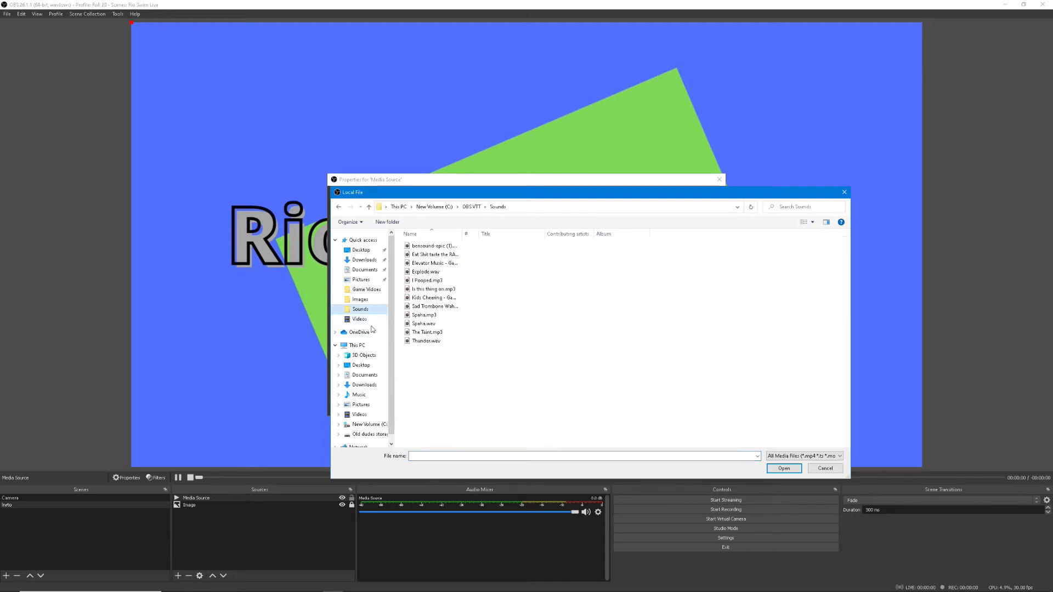
double_click(439, 246)
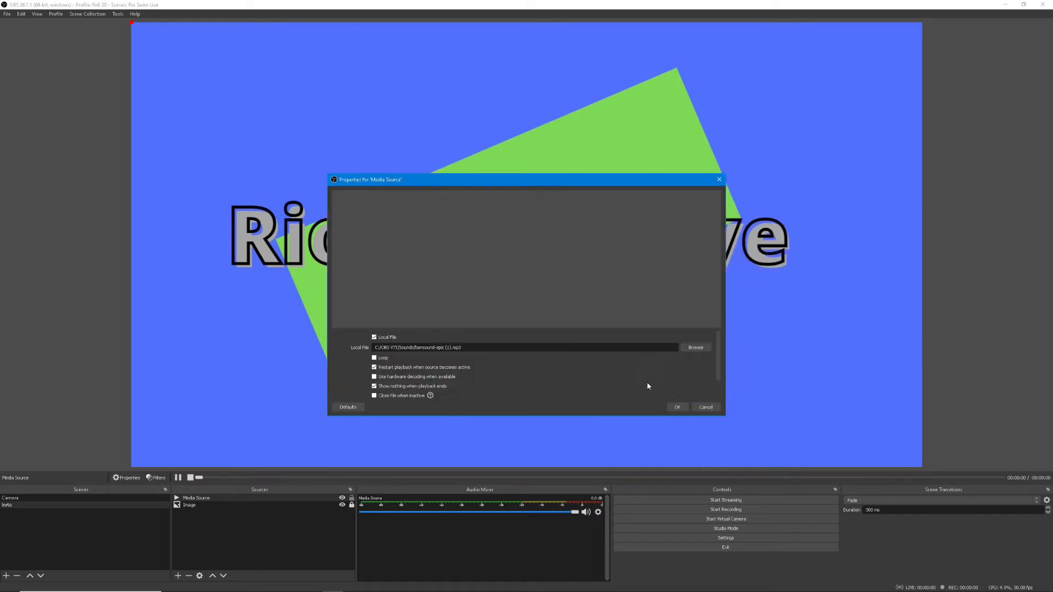
left_click(676, 408)
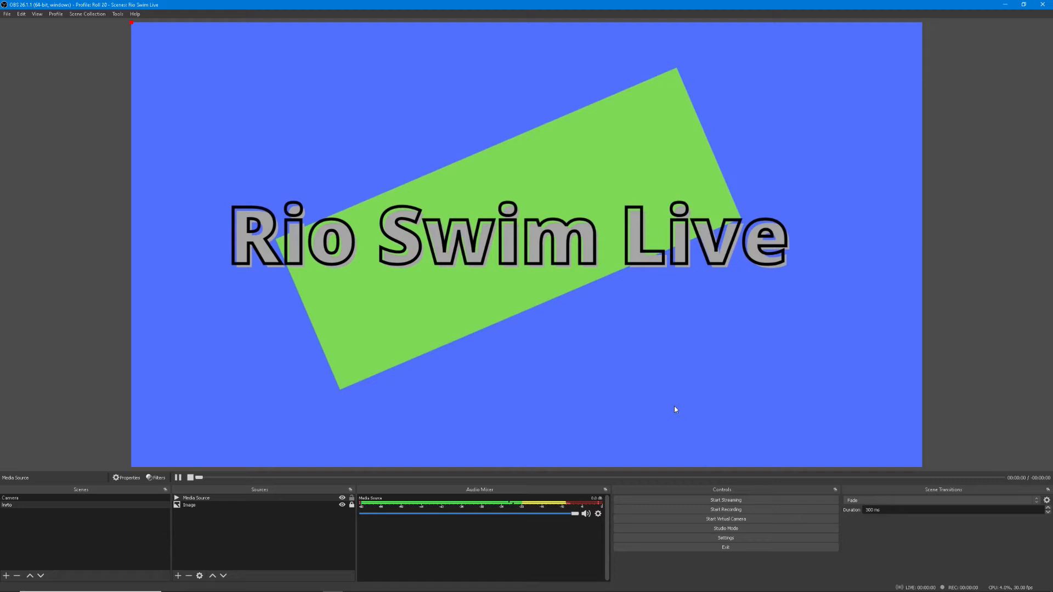
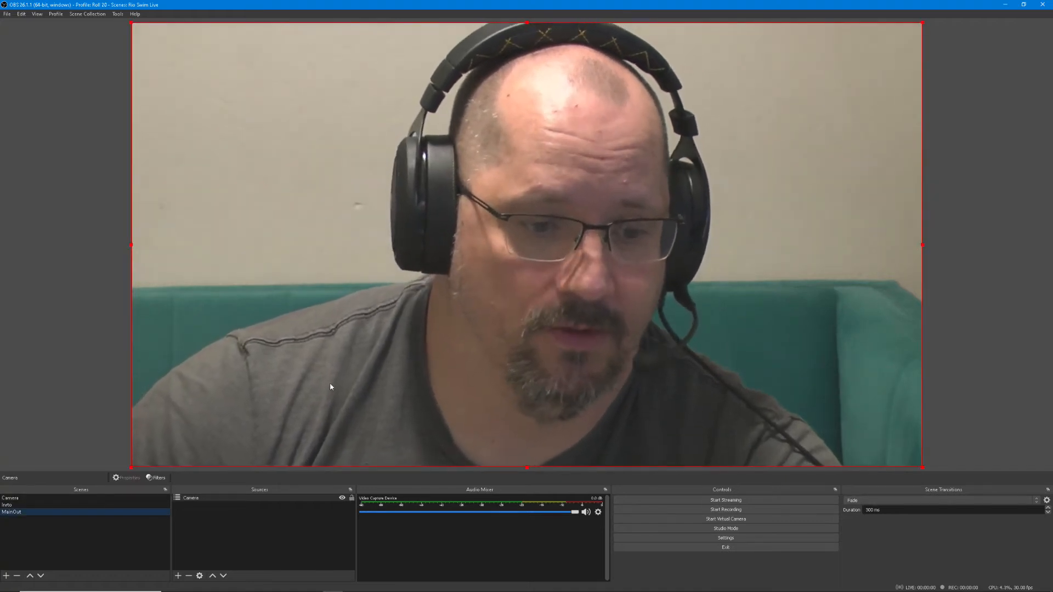
Add a new image source to the MainOut scene using "Untitled design (1).jpg" from the Downloads folder
mouse_move(342, 320)
left_mouse_down()
mouse_move(427, 391)
mouse_move(386, 374)
mouse_move(341, 321)
left_mouse_up()
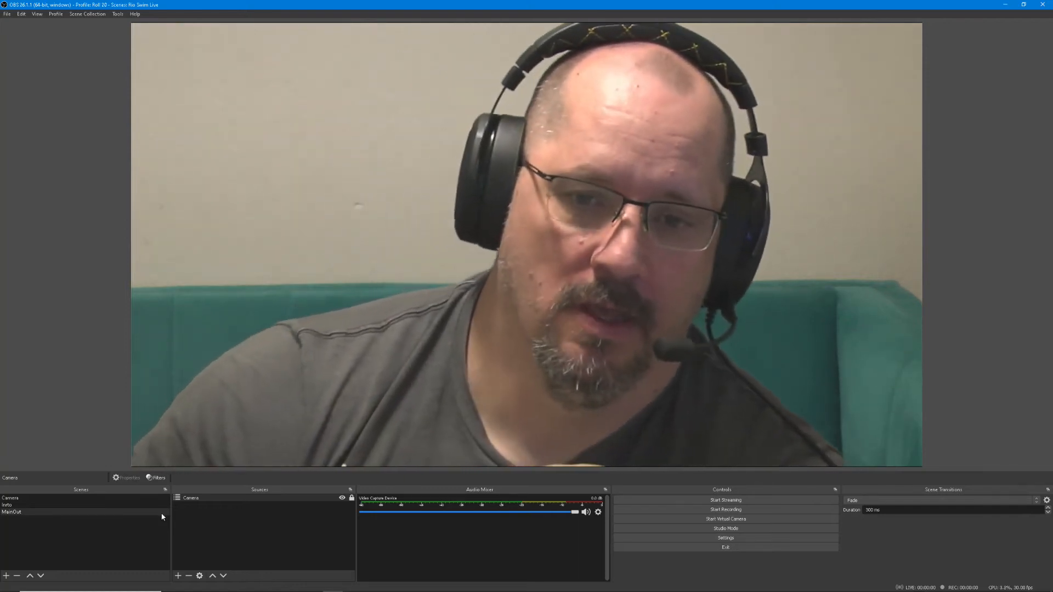
left_click(179, 575)
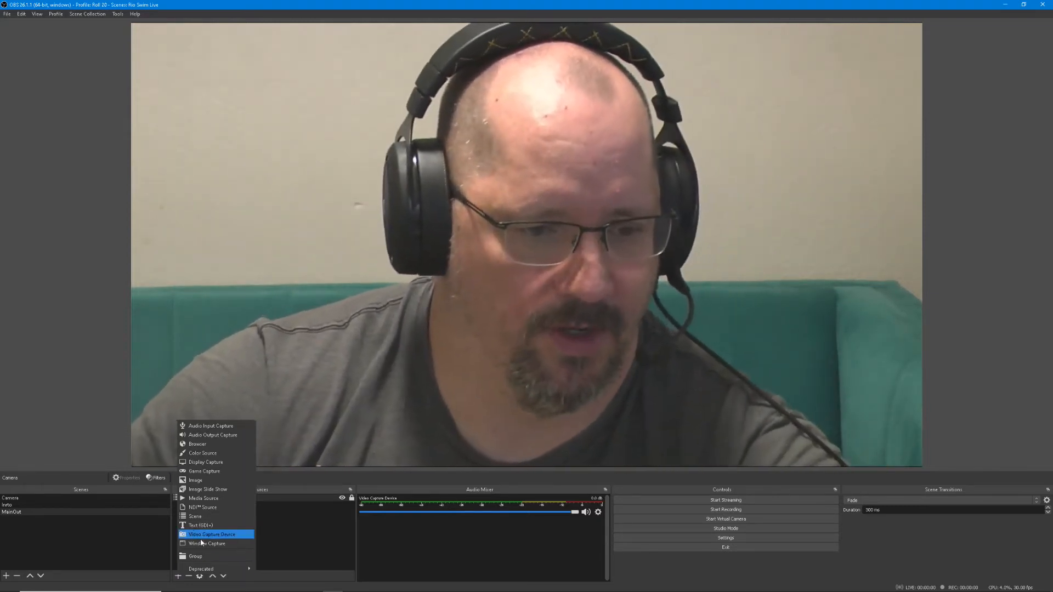
left_click(225, 480)
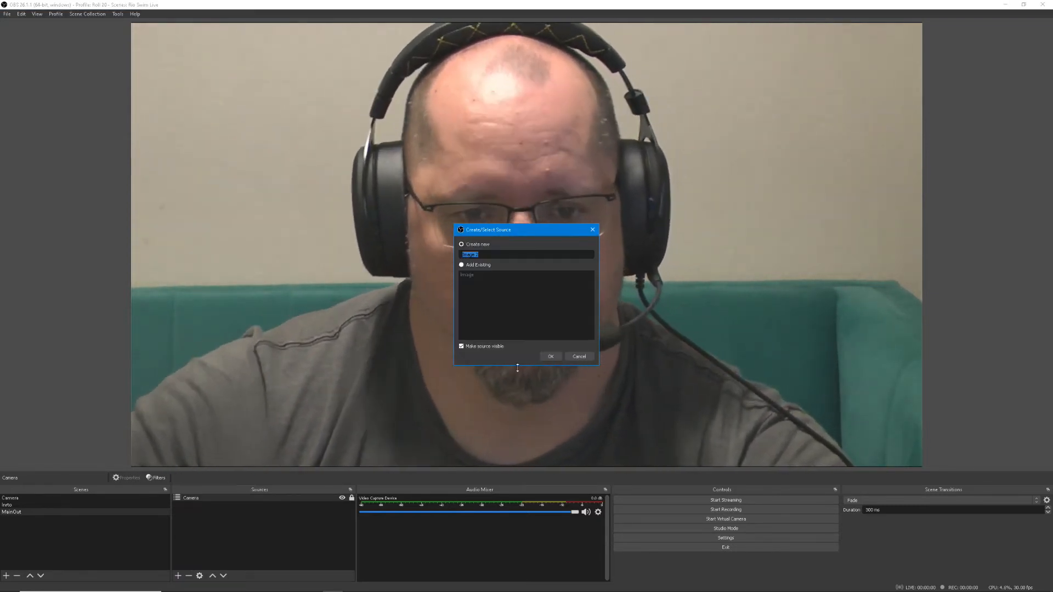
left_click(550, 357)
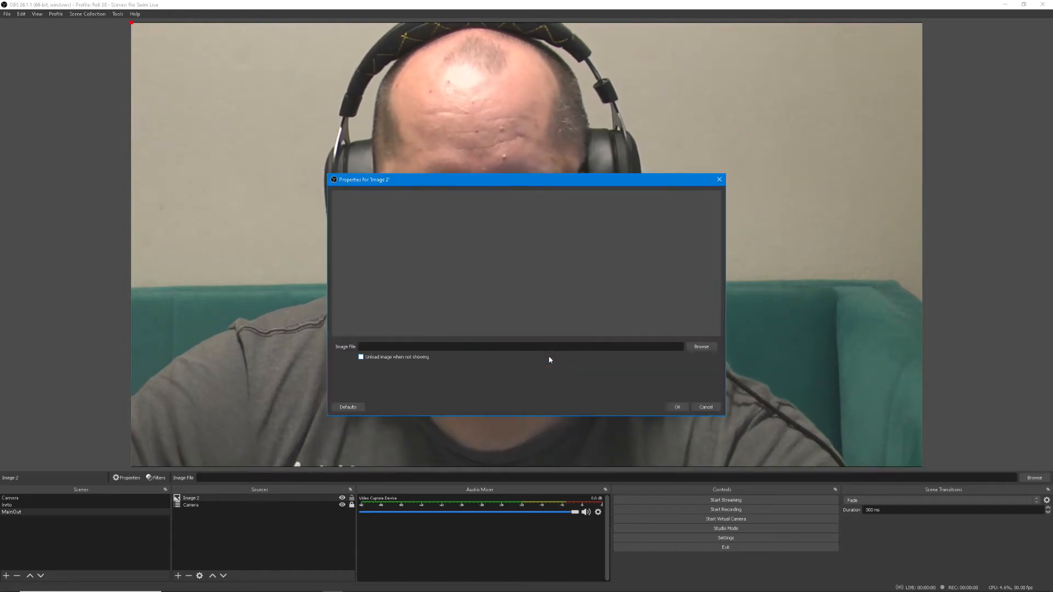
left_click(701, 346)
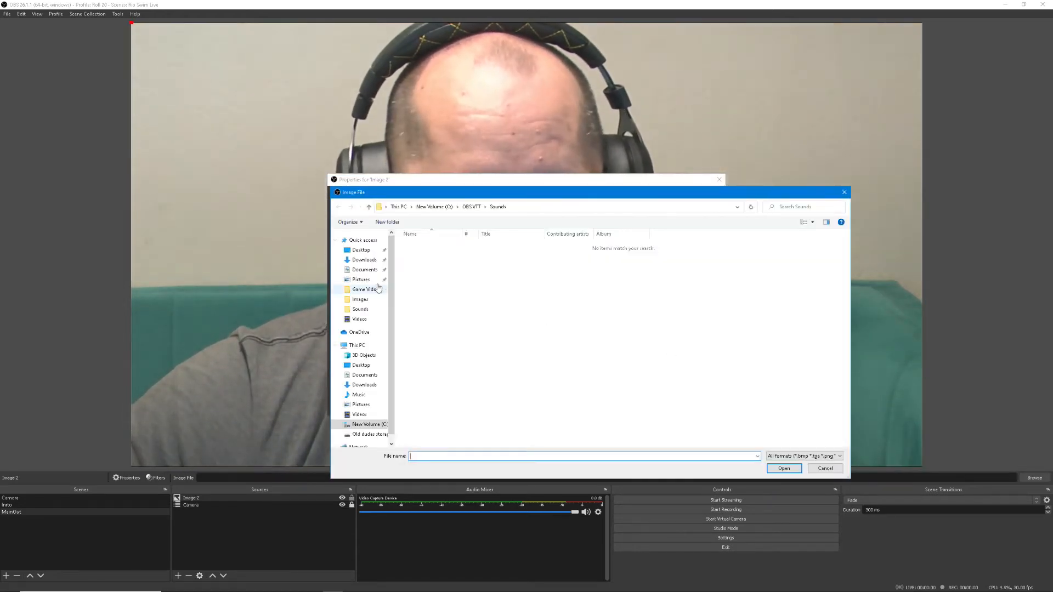
left_click(364, 260)
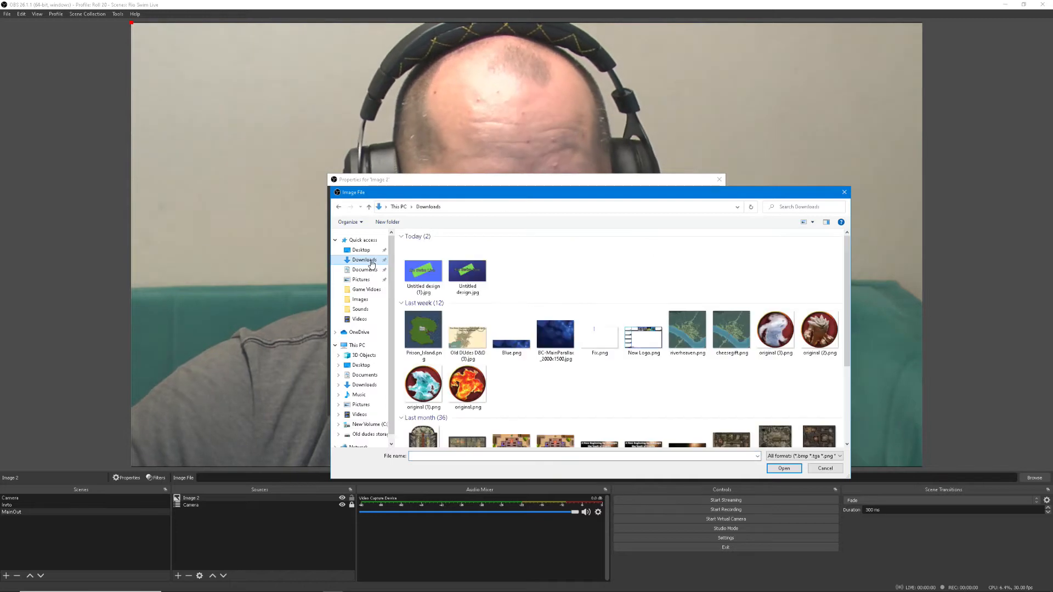
double_click(423, 272)
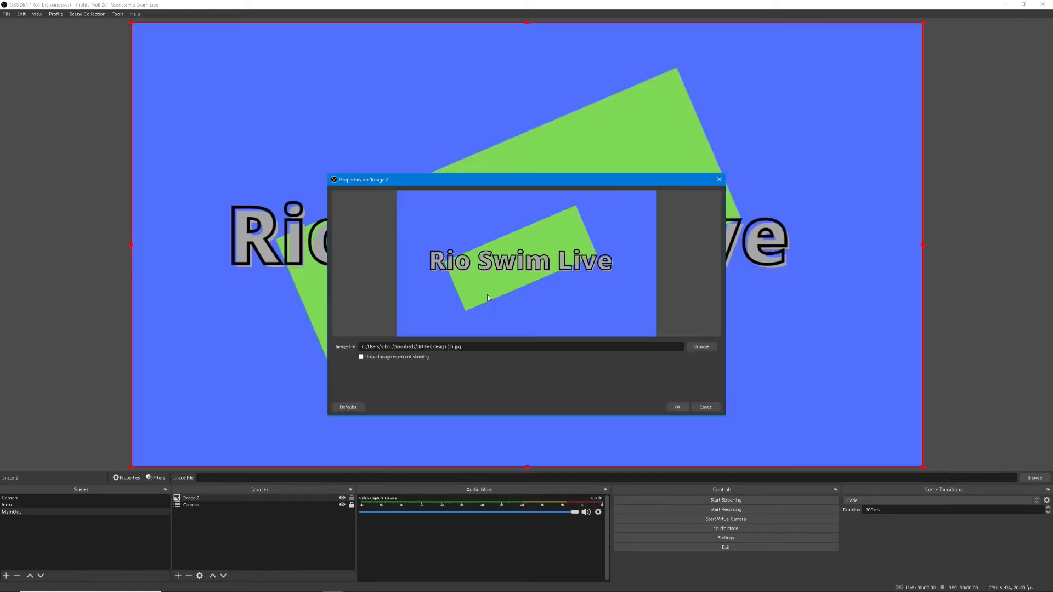
left_click(678, 407)
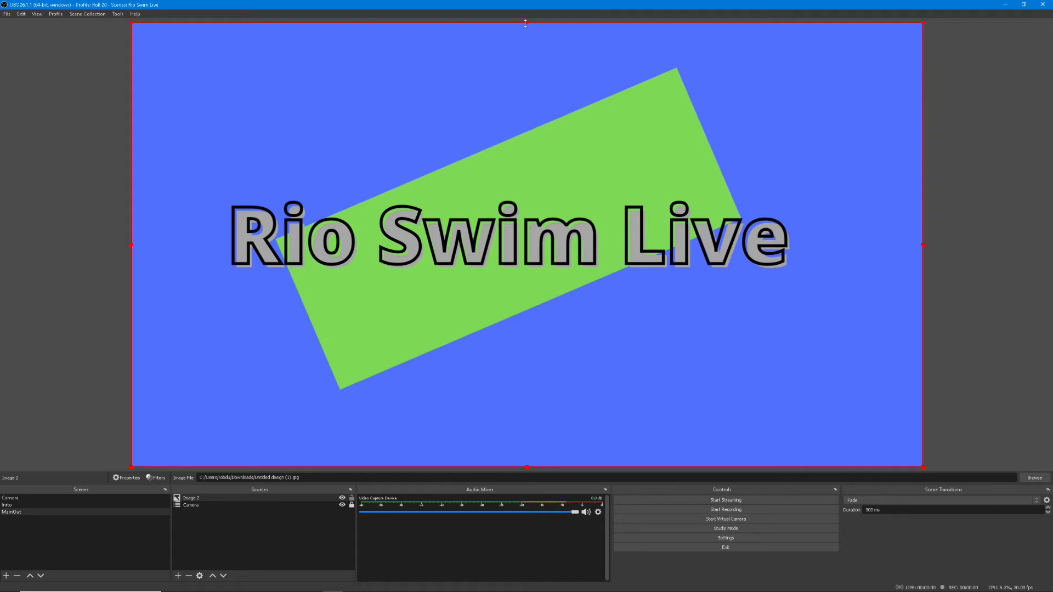
Crop the image to a band around the "Rio Swim Live" title, place it along the canvas's lower edge and lock it
left_click_drag(526, 23, 542, 189)
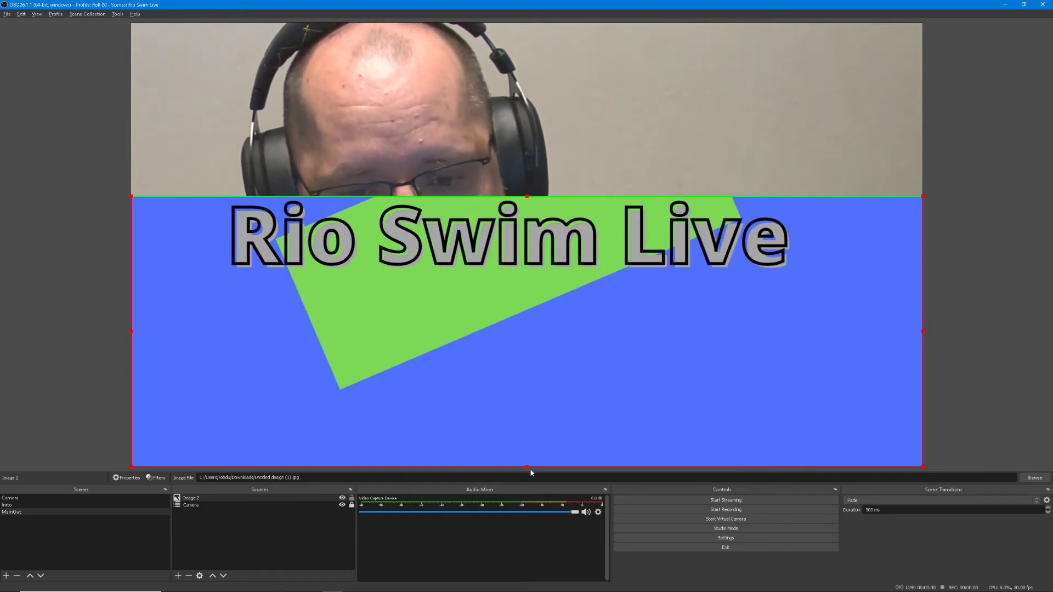
left_click_drag(527, 467, 513, 273)
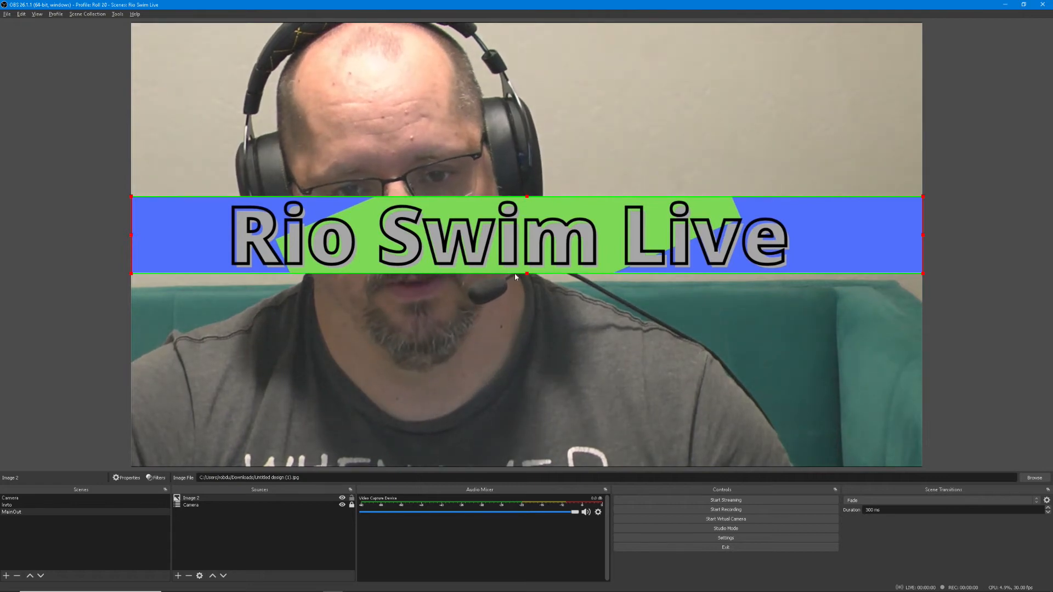
left_click_drag(568, 209, 566, 399)
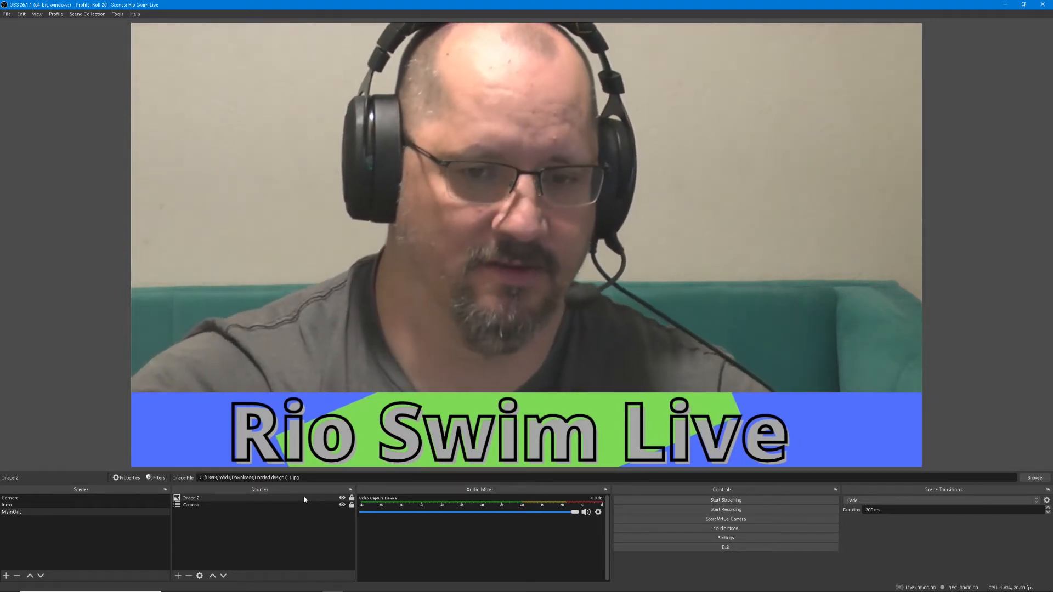
Move the Image 2 source below Camera in the source order, and bring it back above Camera
left_click(303, 498)
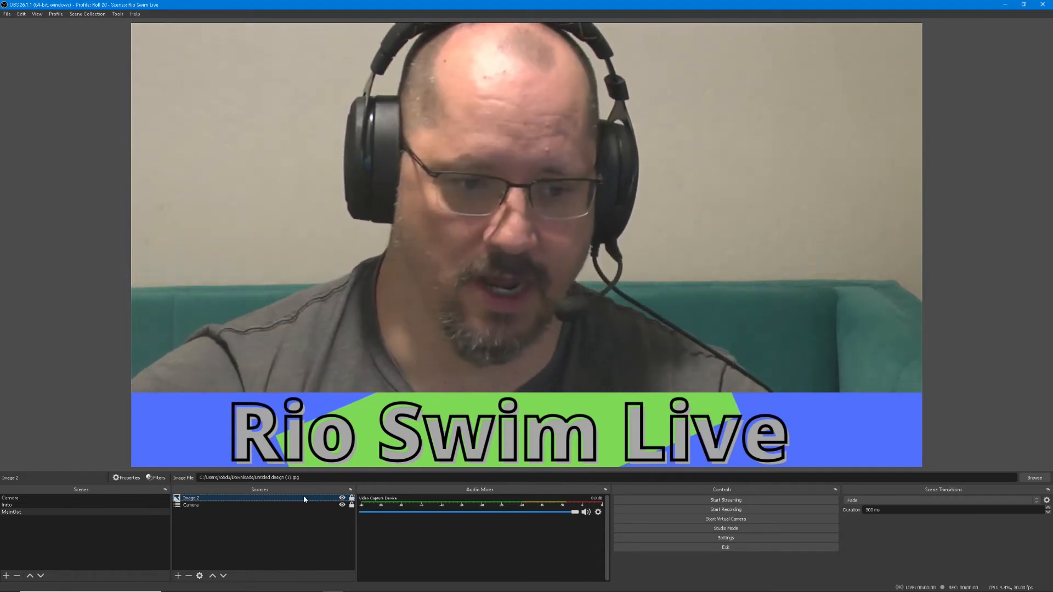
left_click(224, 576)
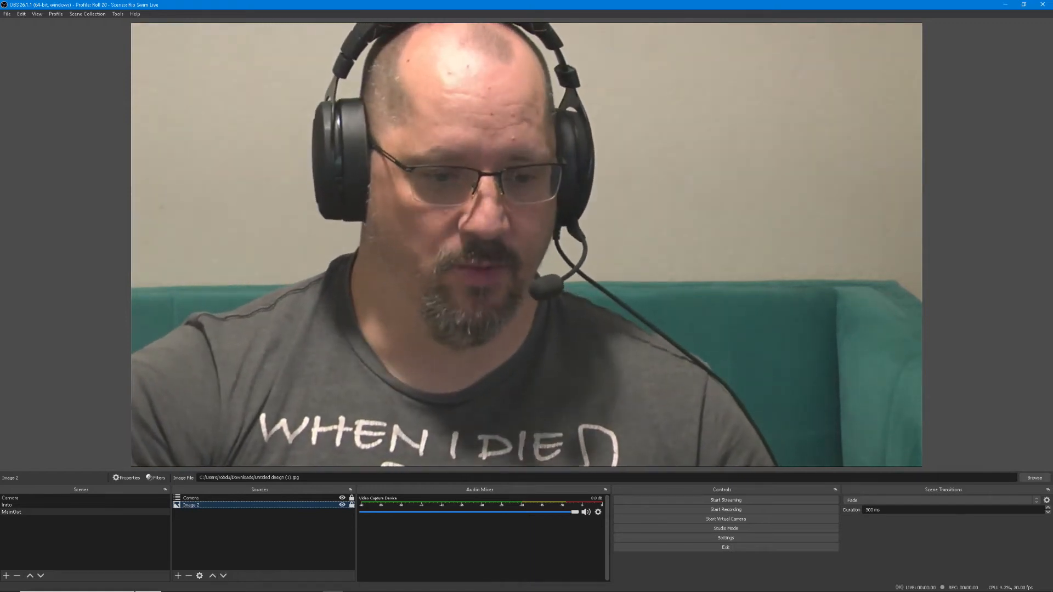
left_click(213, 576)
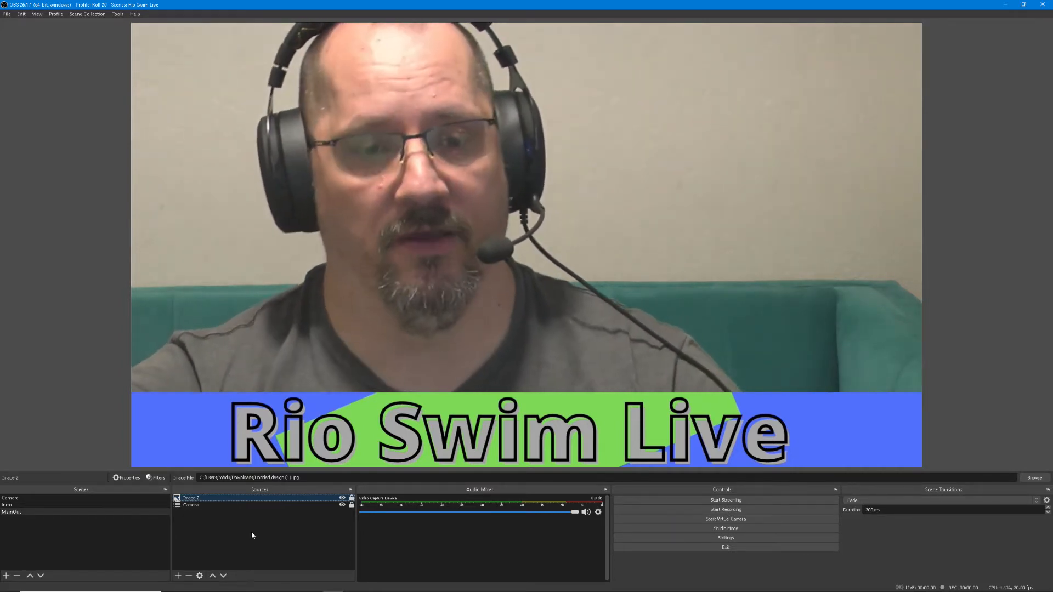
Add the existing Camera scene as another source on top of the MainOut scene
left_click(178, 576)
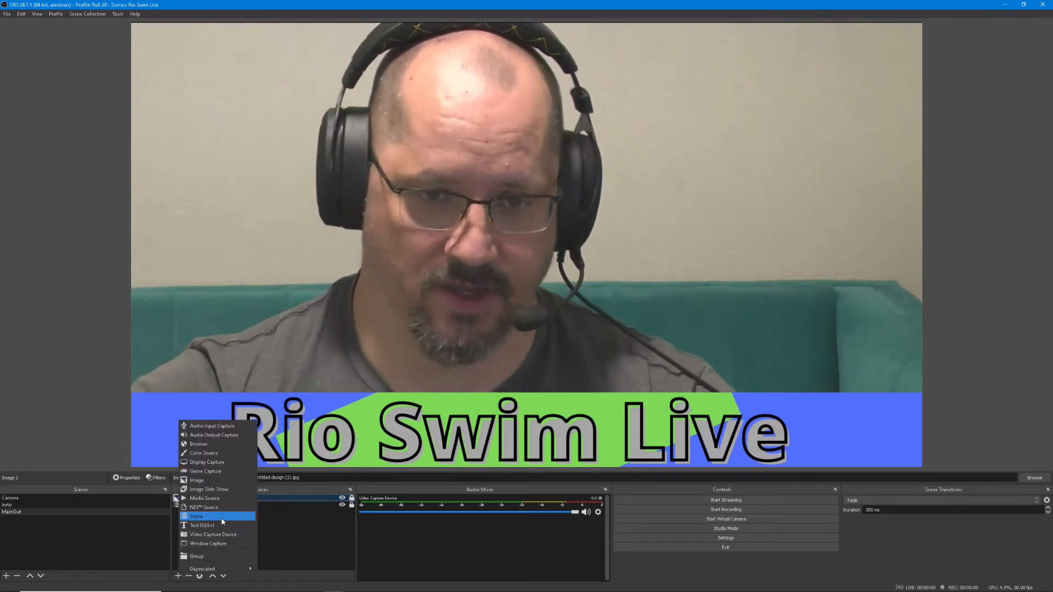
left_click(221, 517)
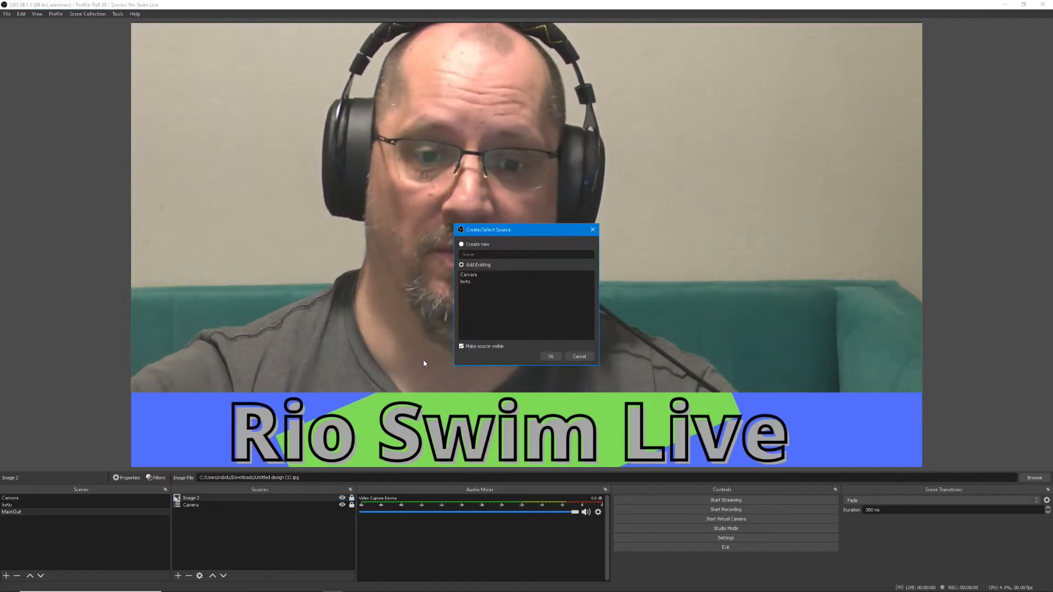
left_click(489, 276)
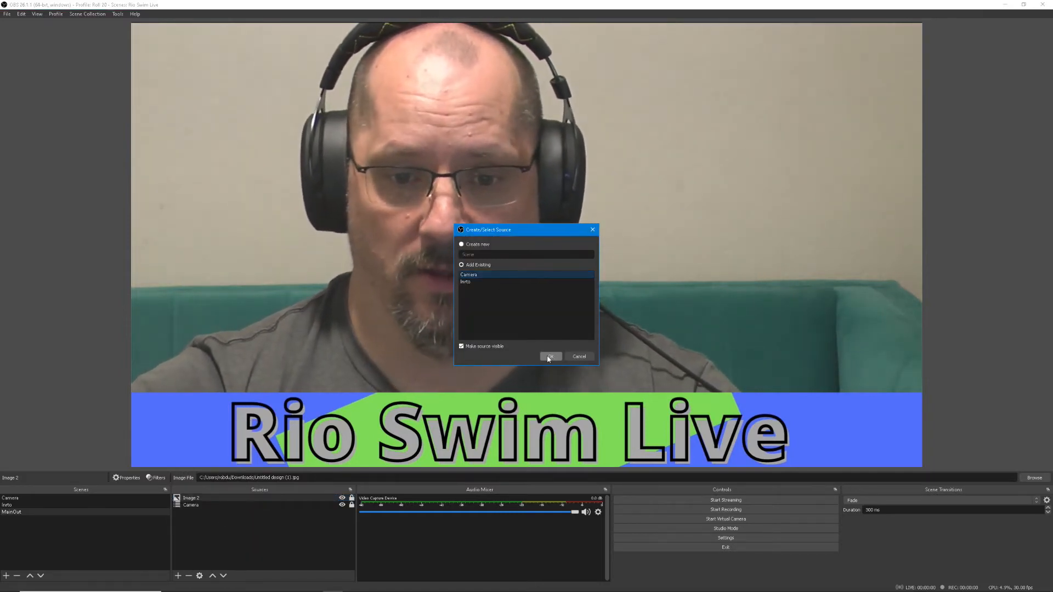
left_click(550, 357)
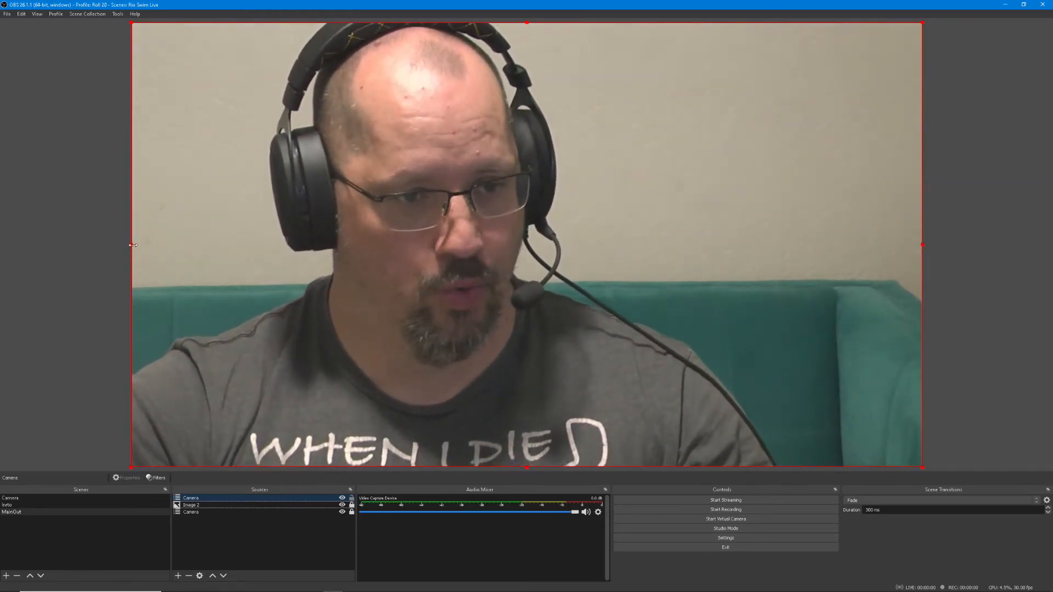
Crop the upper Camera source on all four sides, shrink it and place it in the canvas's upper-left corner
left_click_drag(133, 244, 310, 245)
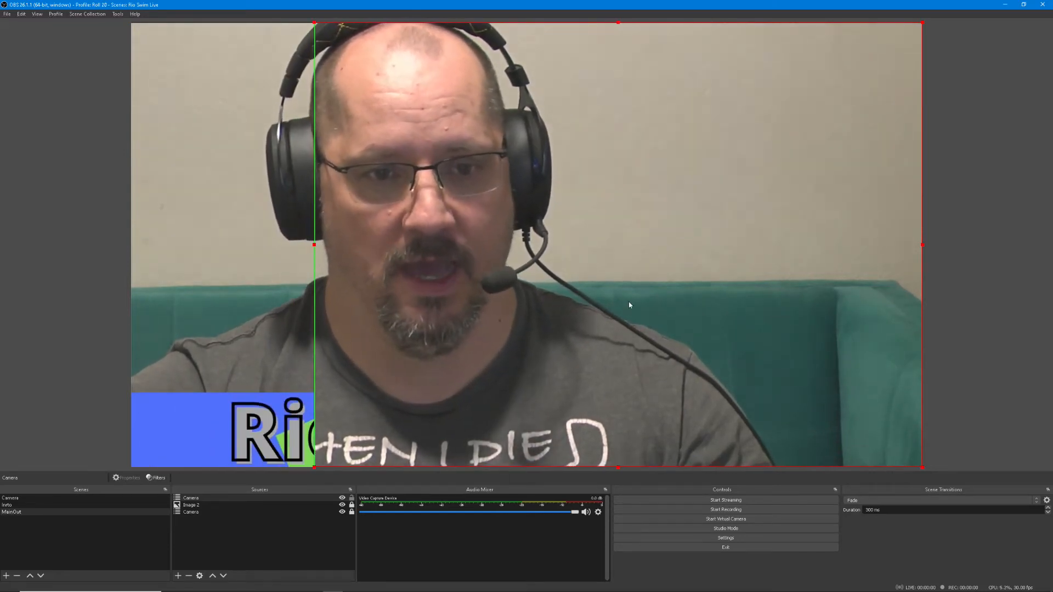
left_click_drag(919, 245, 458, 240)
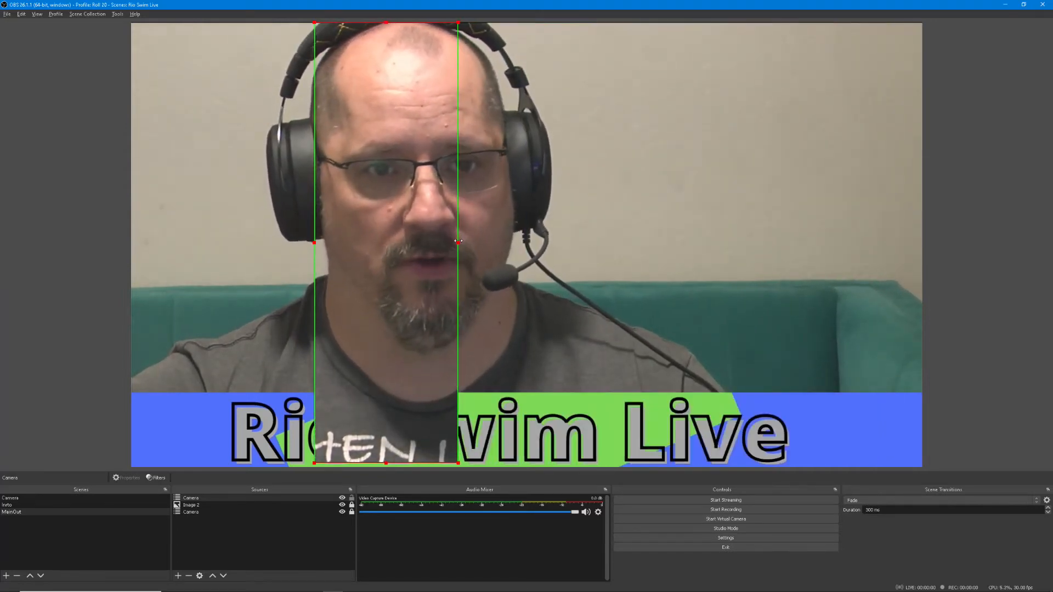
left_click_drag(386, 23, 383, 133)
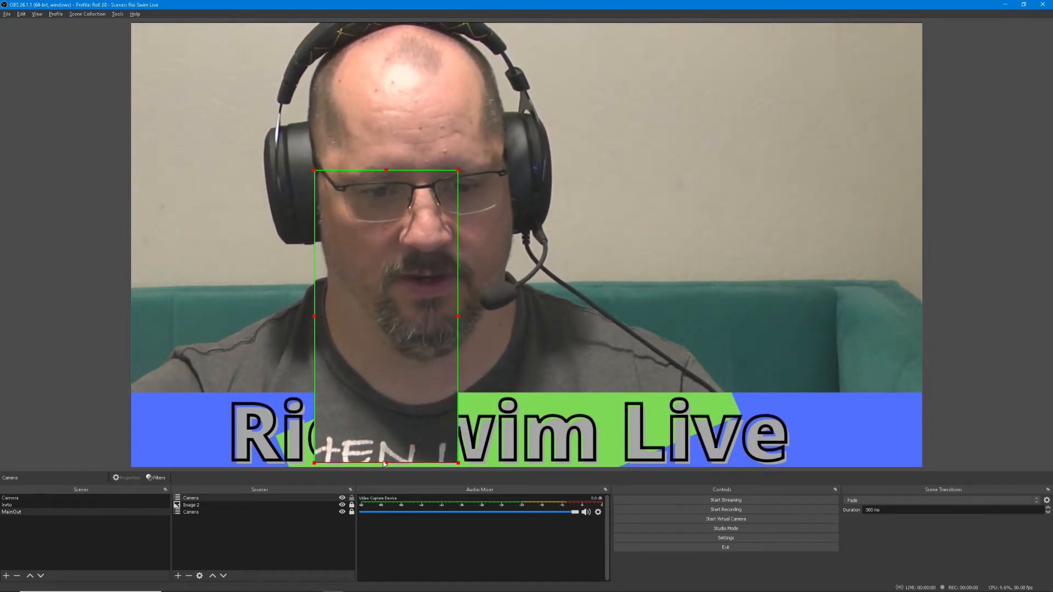
left_click_drag(385, 464, 387, 407)
mouse_move(384, 334)
left_mouse_down()
mouse_move(383, 320)
mouse_move(384, 333)
left_mouse_up()
left_click_drag(459, 336, 438, 308)
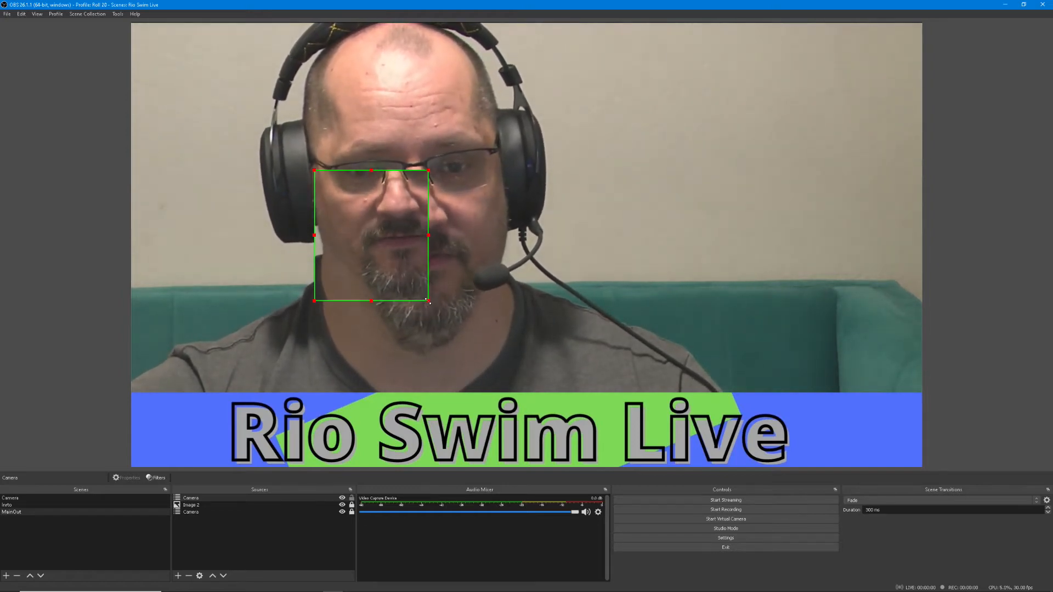
left_click_drag(413, 284, 247, 147)
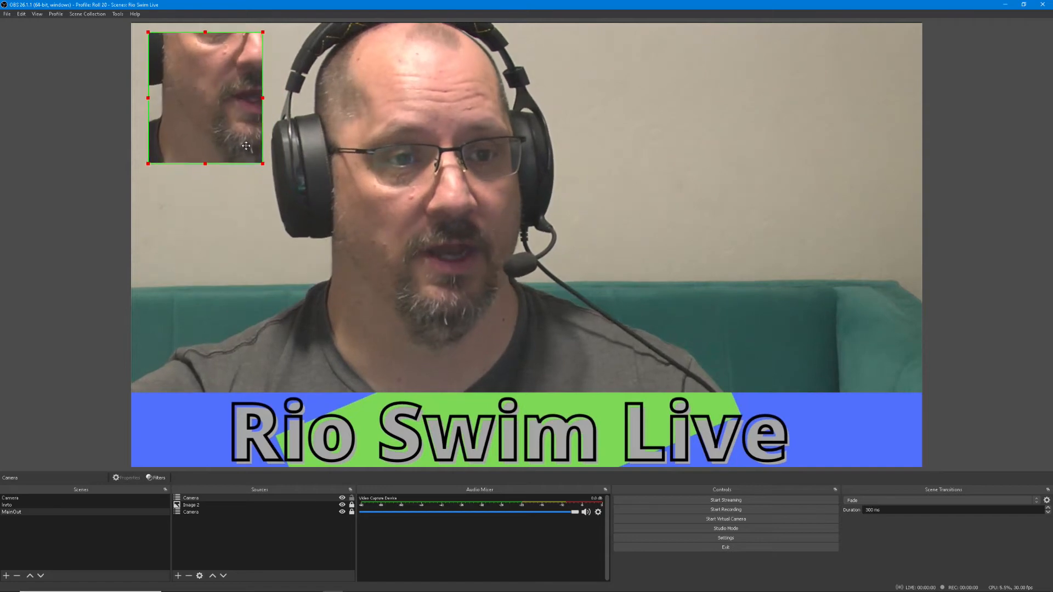
left_click(308, 187)
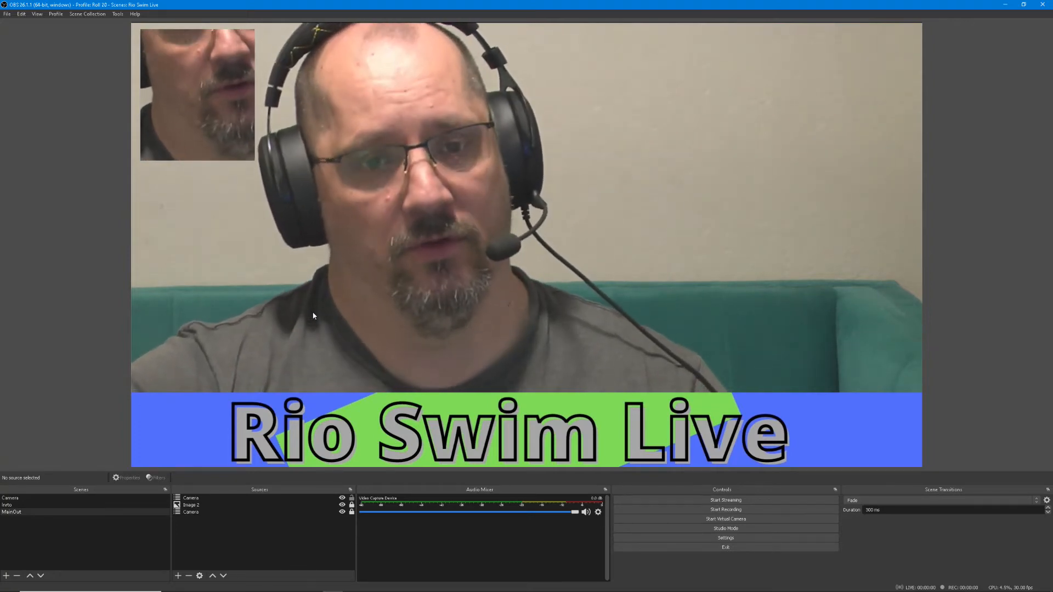
Add a new browser source that displays nfl.com at 800 by 600
left_click(179, 576)
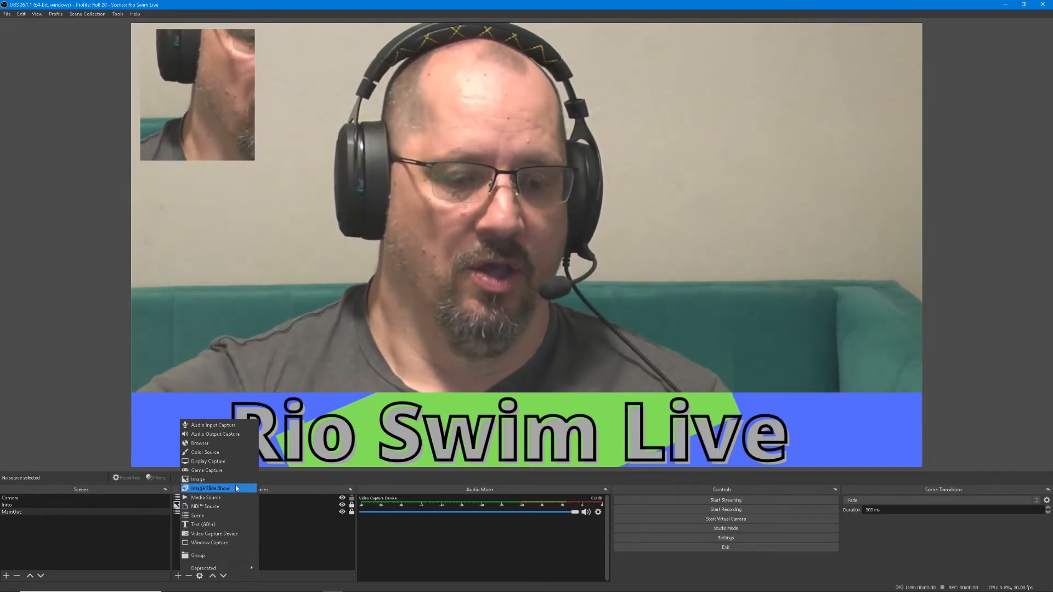
left_click(236, 442)
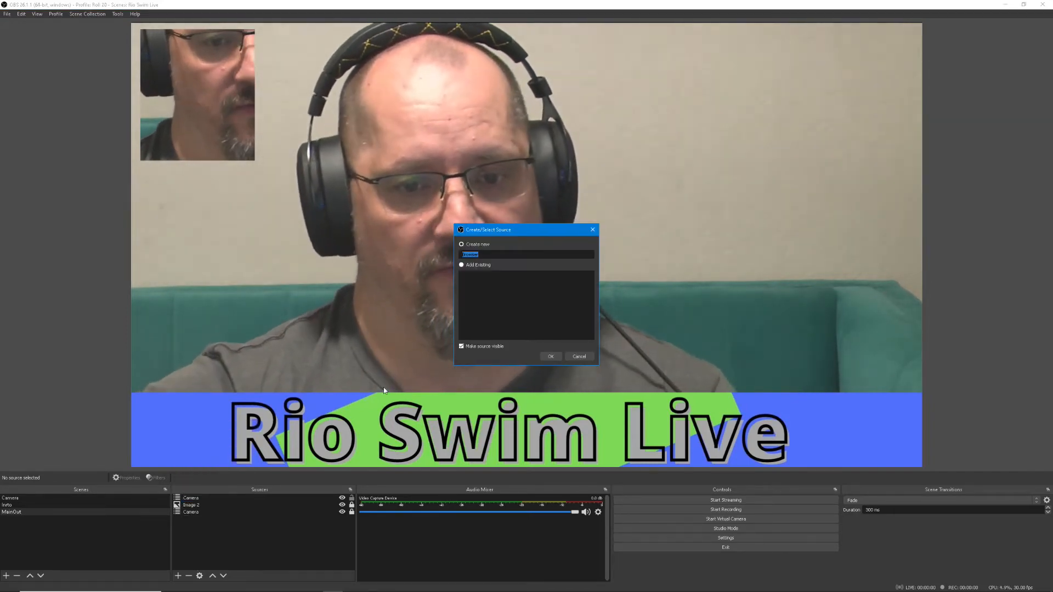
left_click(557, 357)
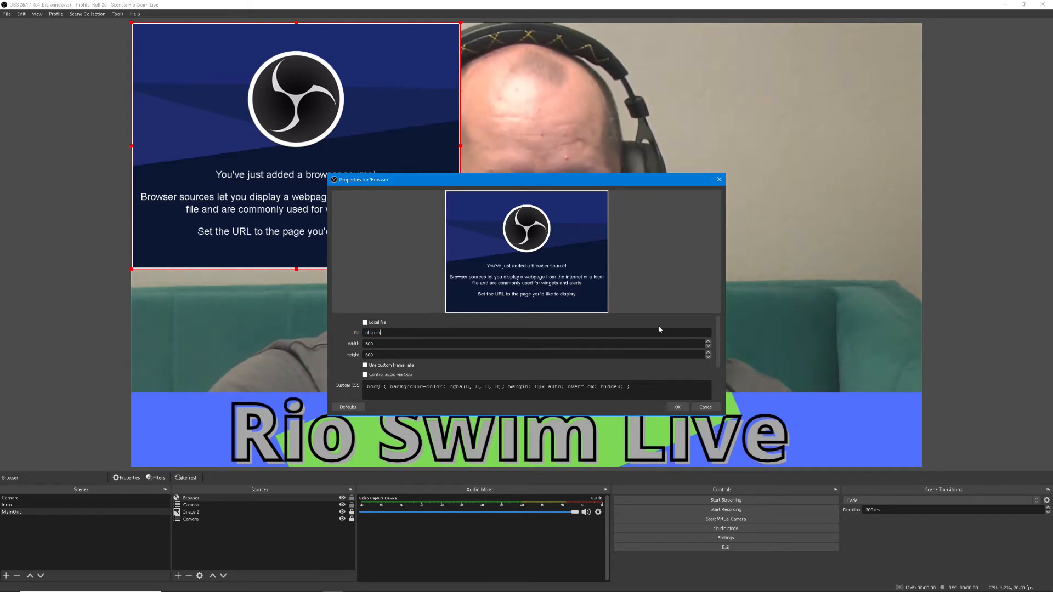
key("Return")
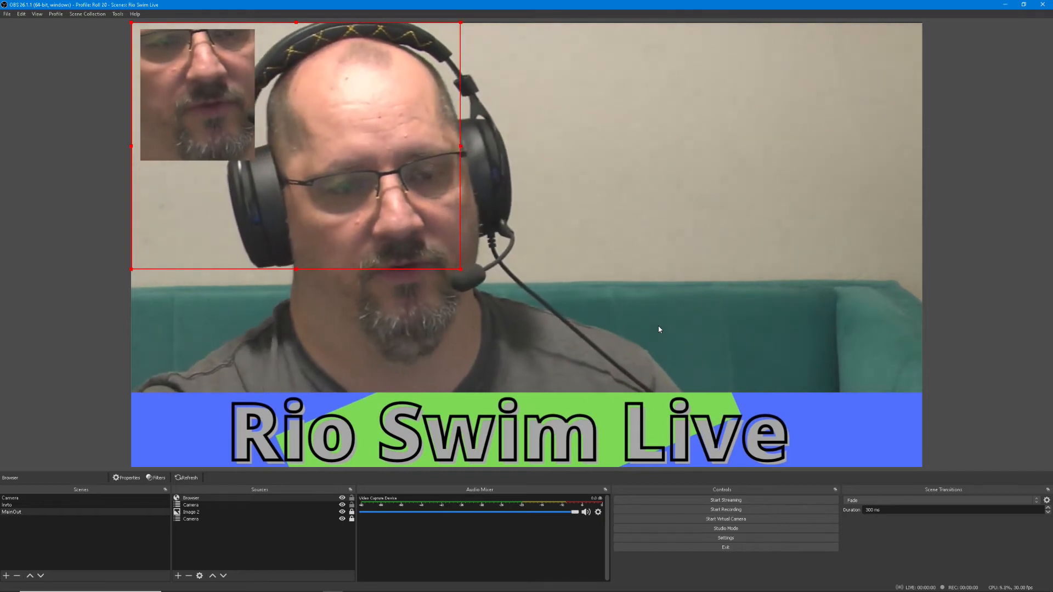
Scale down the browser source and place it in the canvas's upper-right corner
left_click_drag(384, 146, 785, 175)
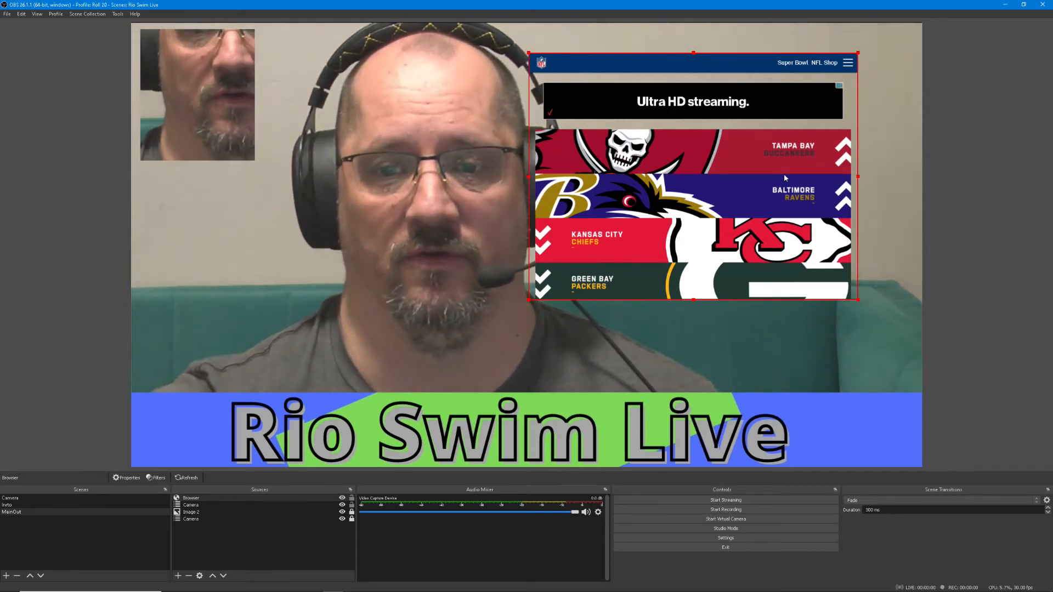
right_click(785, 176)
mouse_move(680, 88)
left_mouse_down()
mouse_move(680, 106)
mouse_move(687, 90)
left_mouse_up()
left_click_drag(535, 302, 634, 226)
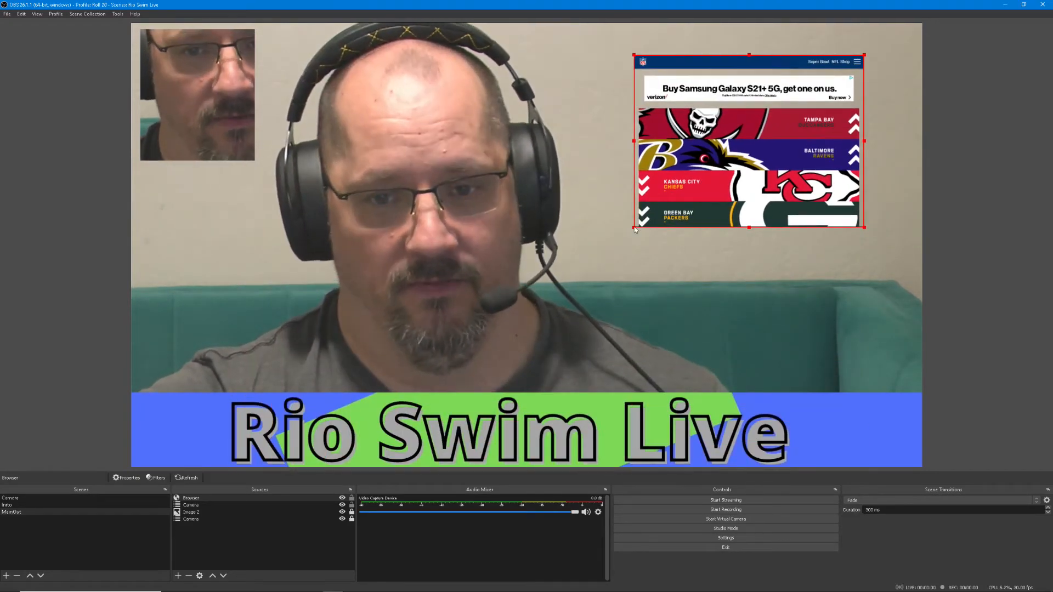
left_click_drag(724, 192, 774, 163)
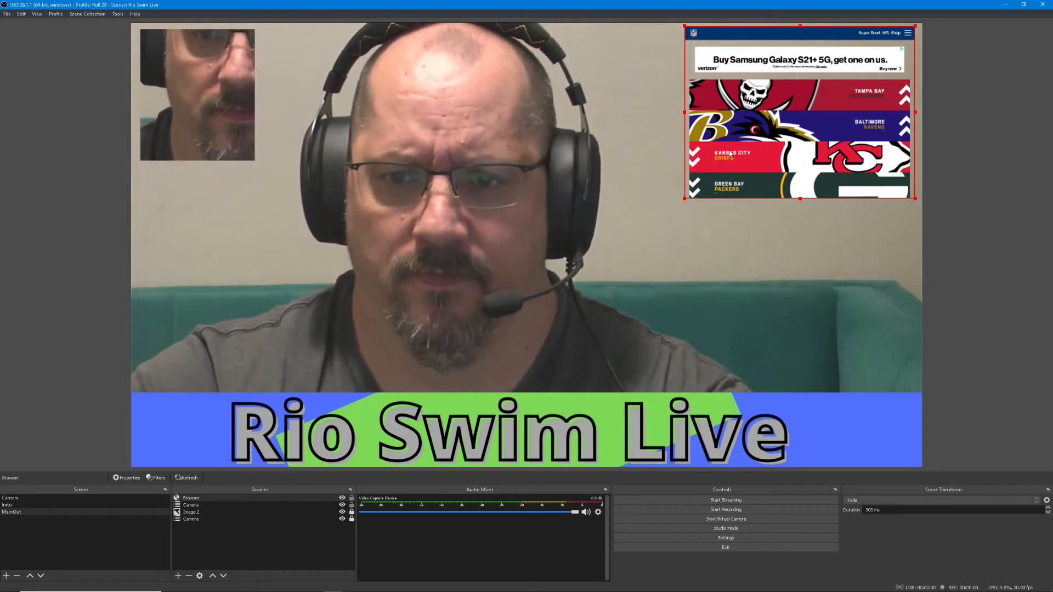
Remove the Browser source from the MainOut scene
key("Delete")
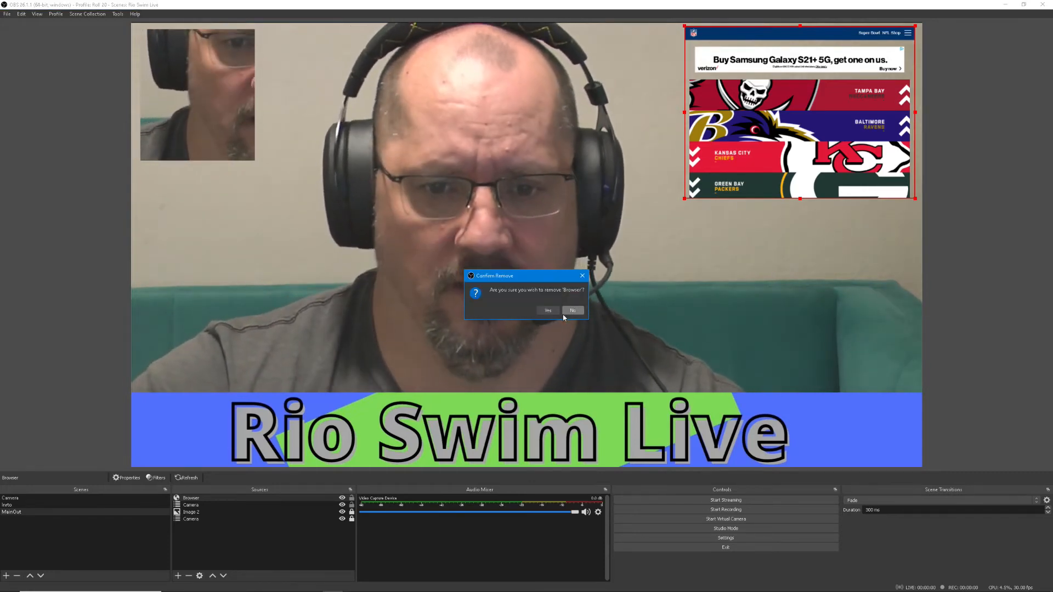
left_click(555, 310)
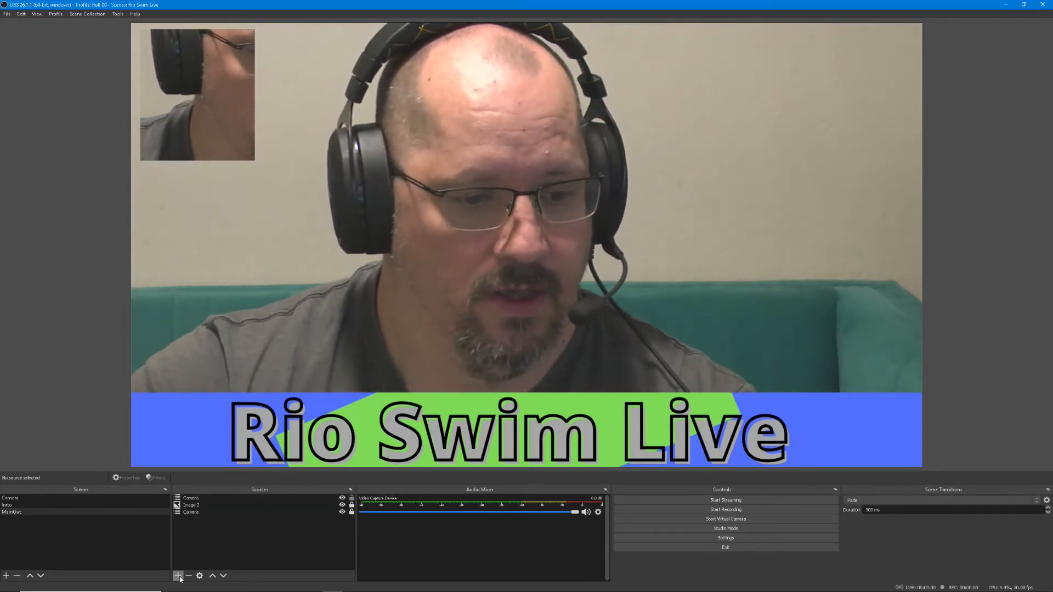
left_click(178, 575)
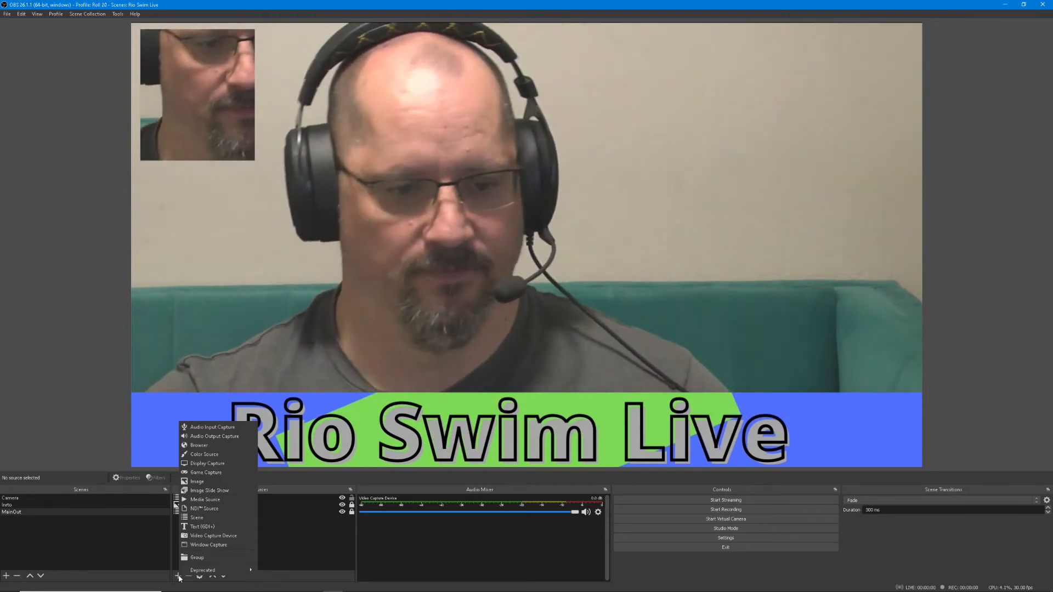
key("Escape")
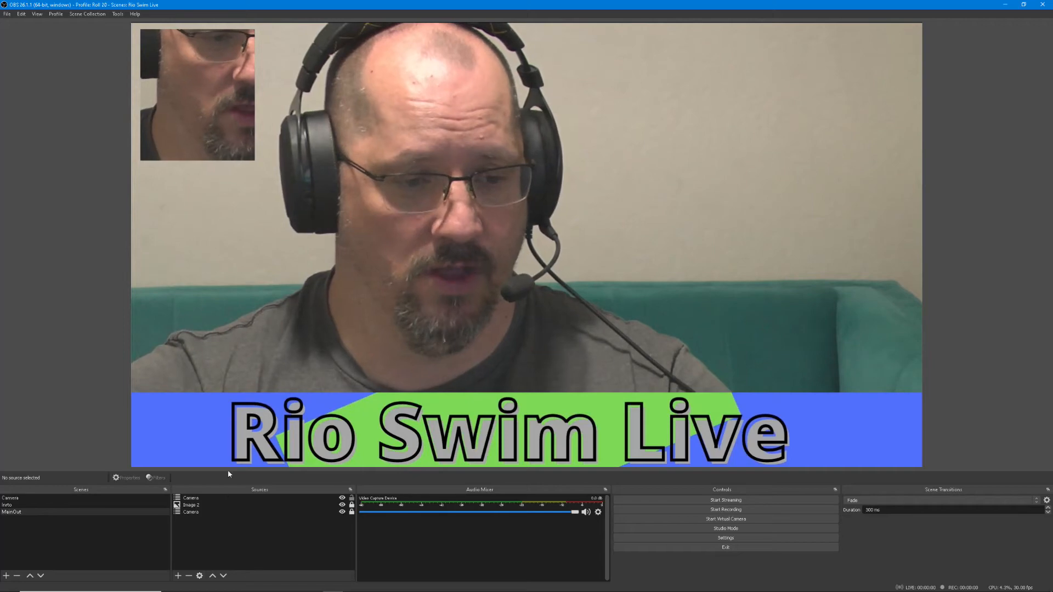
Add a new image source to the MainOut scene that shows the file Untitled design (1).jpg
left_click(177, 575)
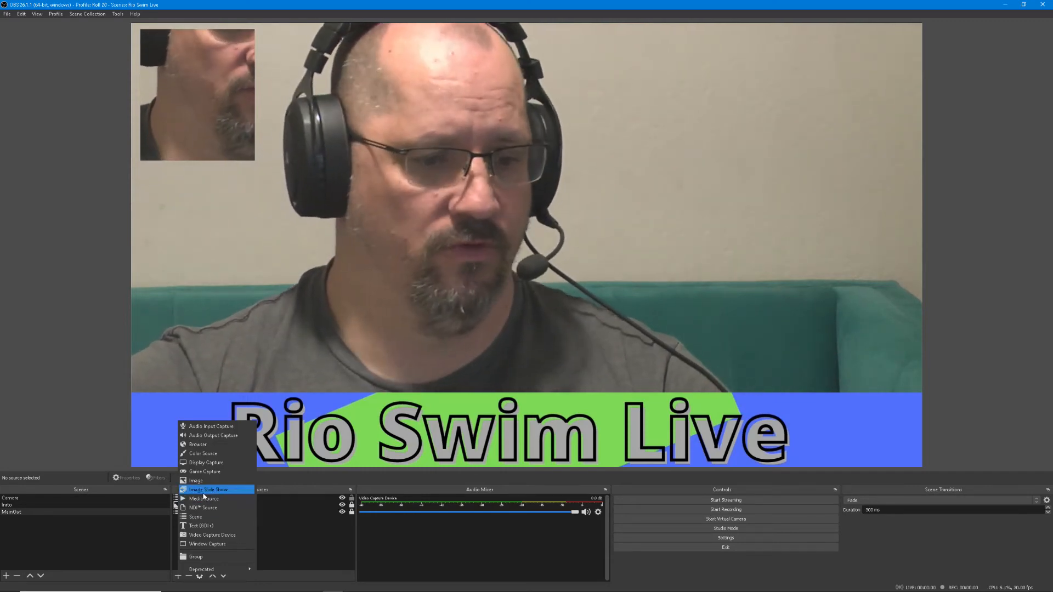
left_click(195, 481)
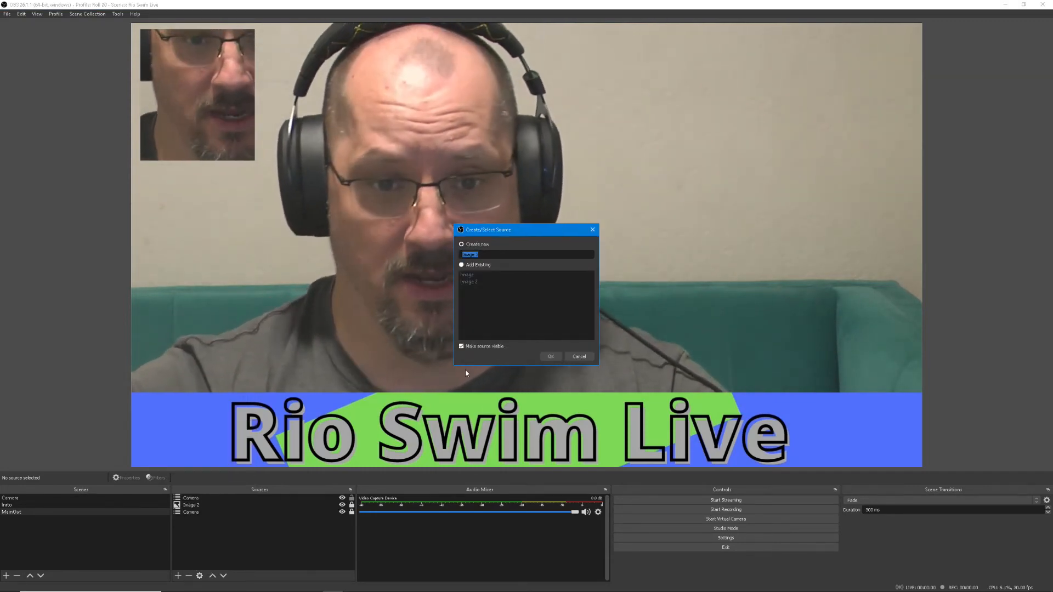
left_click(551, 356)
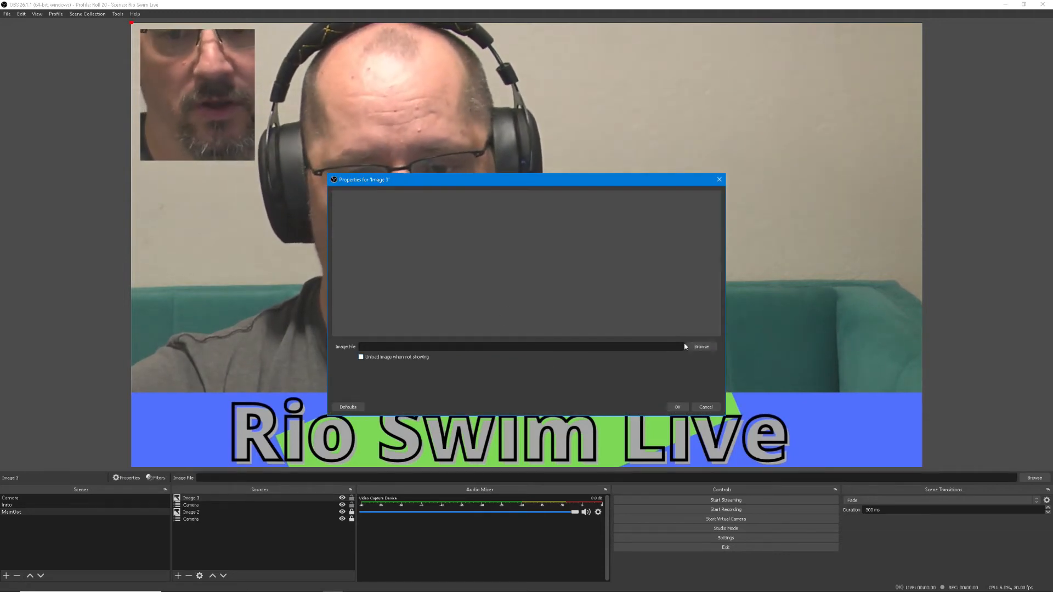
left_click(701, 347)
left_click(434, 274)
double_click(434, 274)
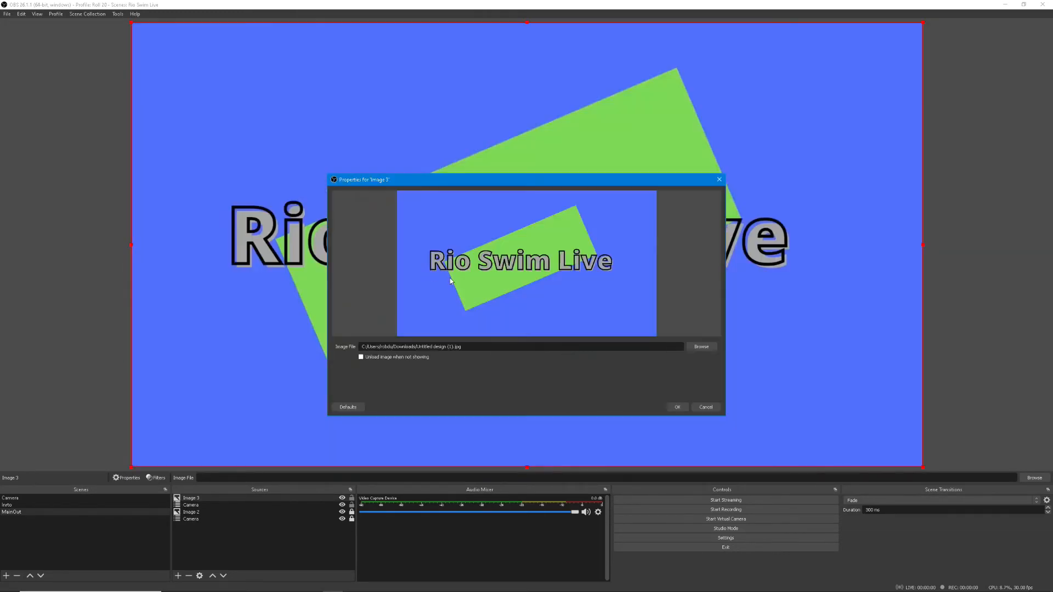
left_click(676, 407)
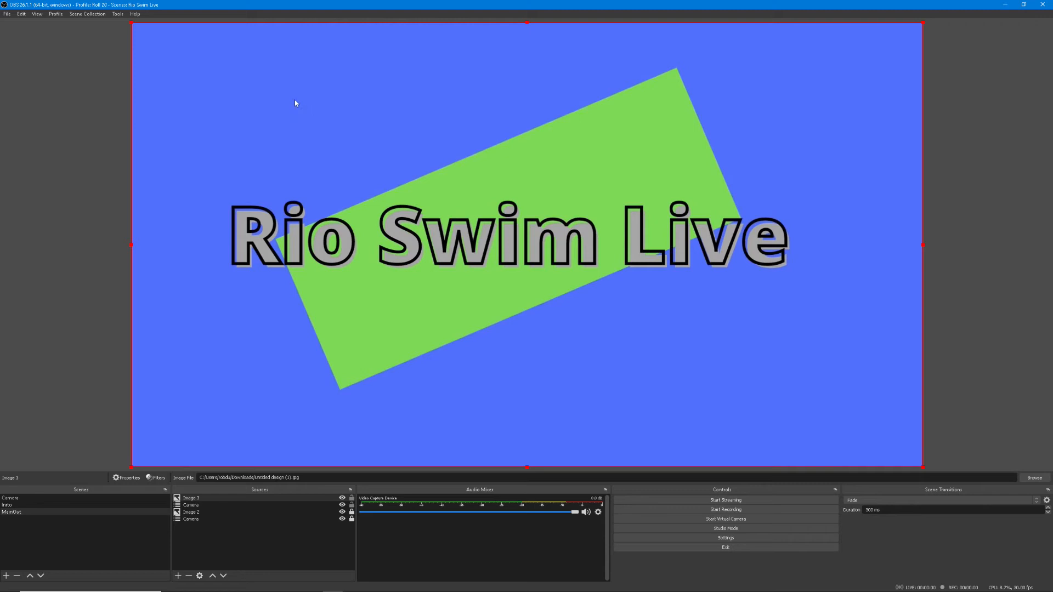
Shrink the new image to about a third of the canvas width in the upper-left corner and crop away its right half
left_click_drag(130, 23, 453, 199)
left_click_drag(573, 224, 256, 53)
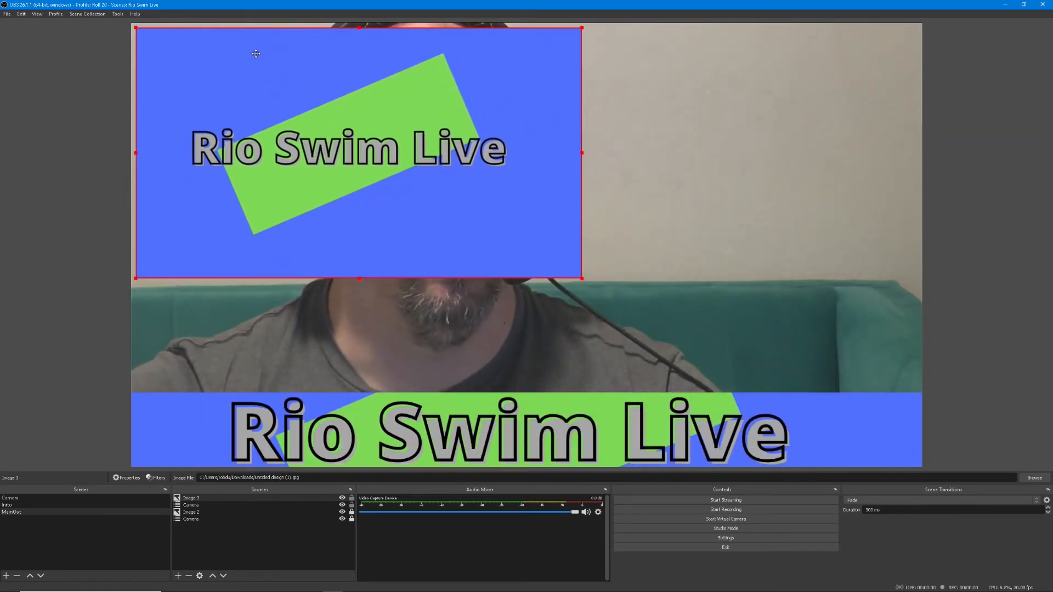
left_click_drag(581, 278, 404, 177)
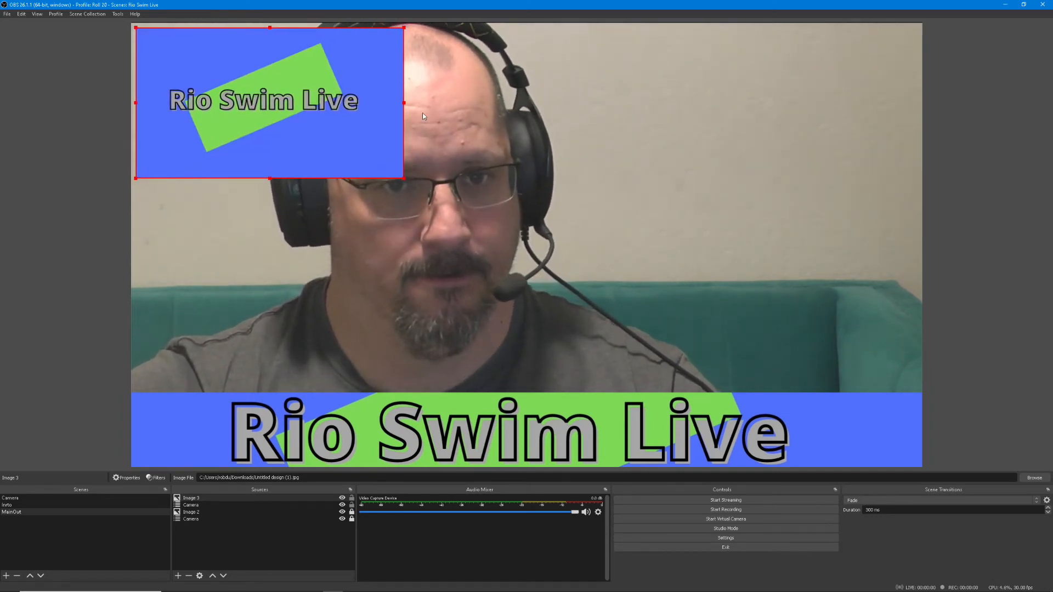
left_click_drag(404, 102, 246, 101)
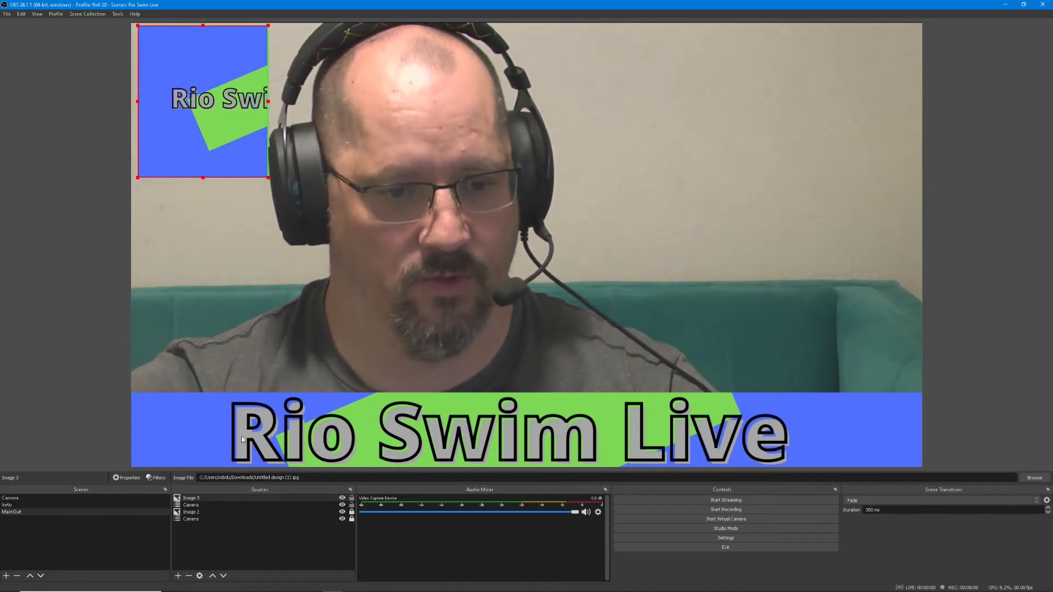
Place the new image behind the small Camera overlay as a frame in the canvas's upper-left corner, and lock both sources
left_click(253, 499)
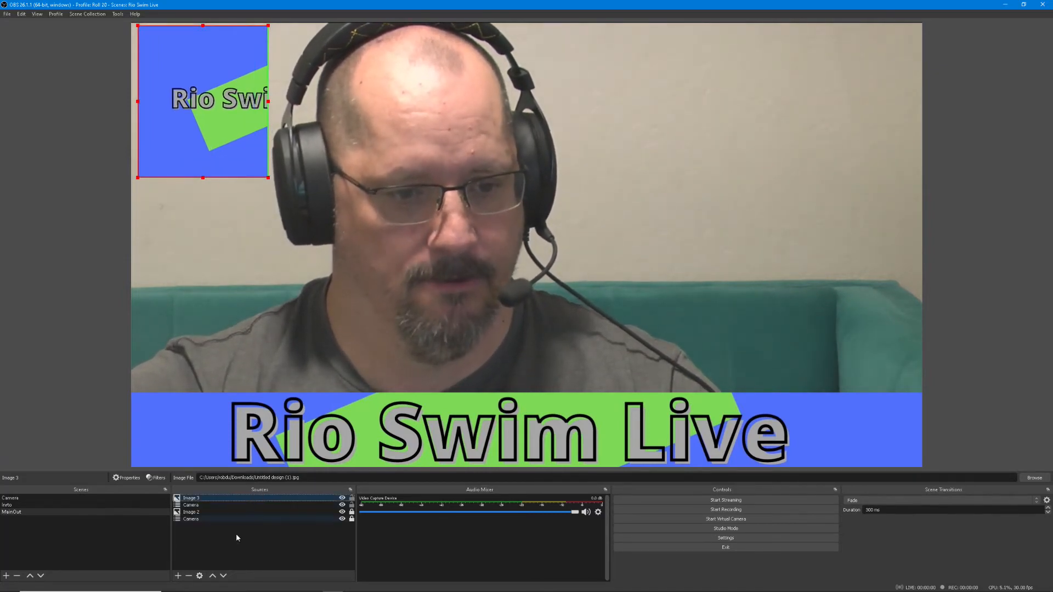
left_click(224, 576)
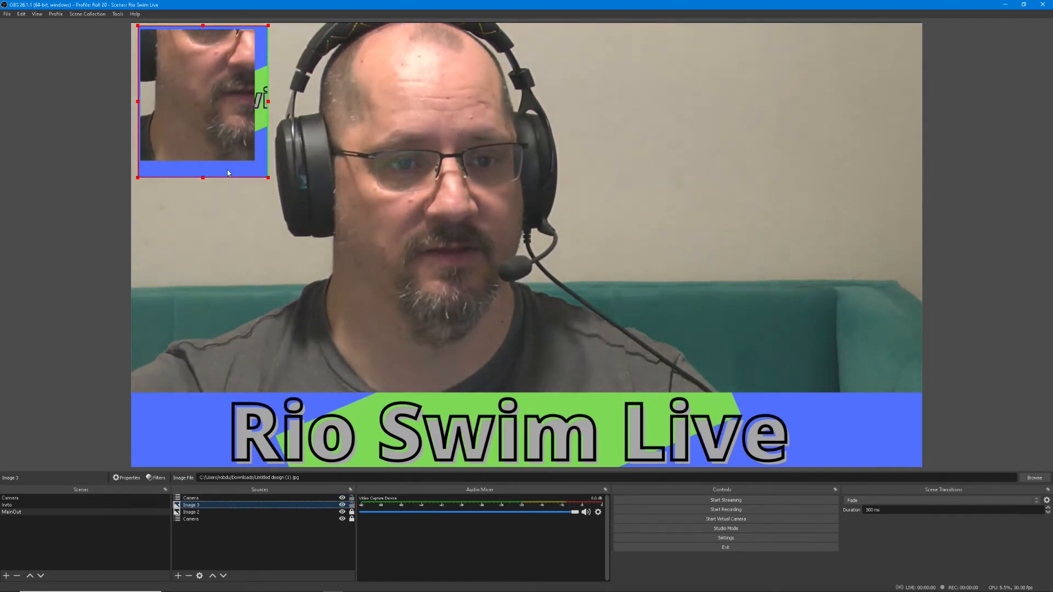
left_click_drag(252, 169, 247, 163)
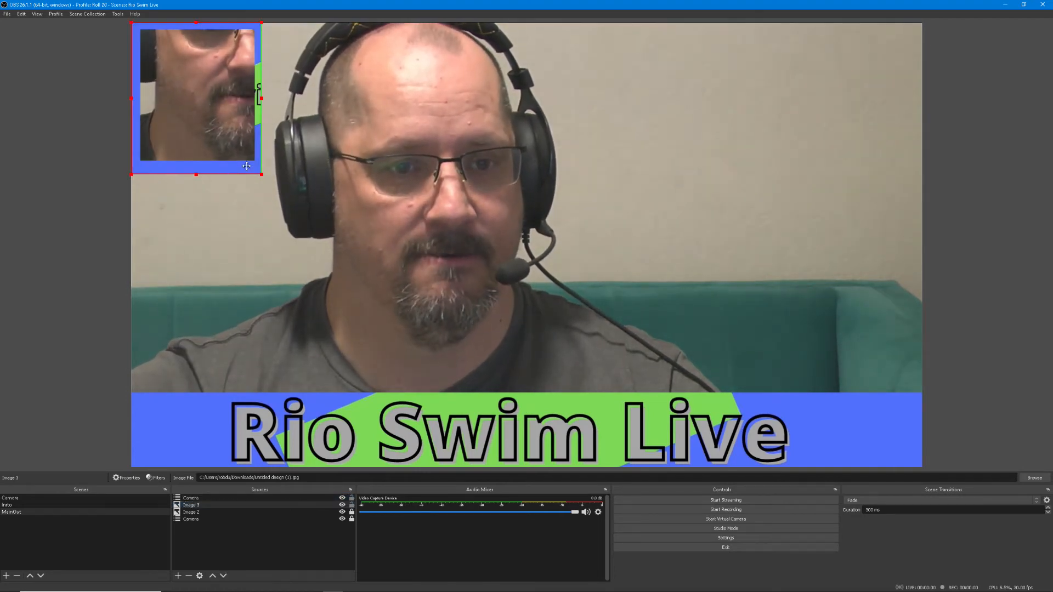
left_click(351, 505)
left_click(374, 334)
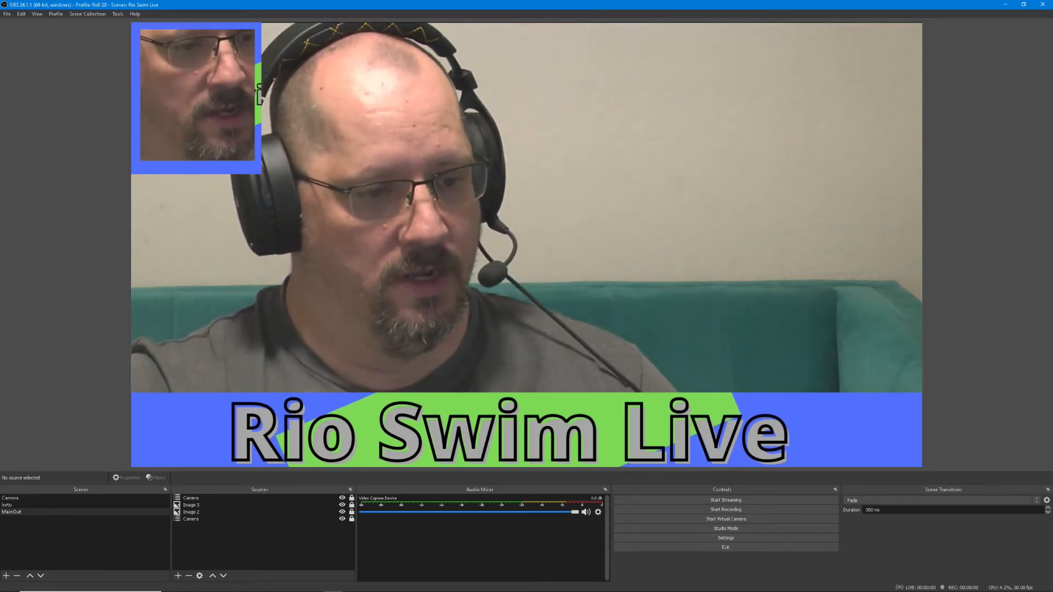
Compare the intro scene's sources and audio with the MainOut scene, ending on MainOut
left_click(73, 505)
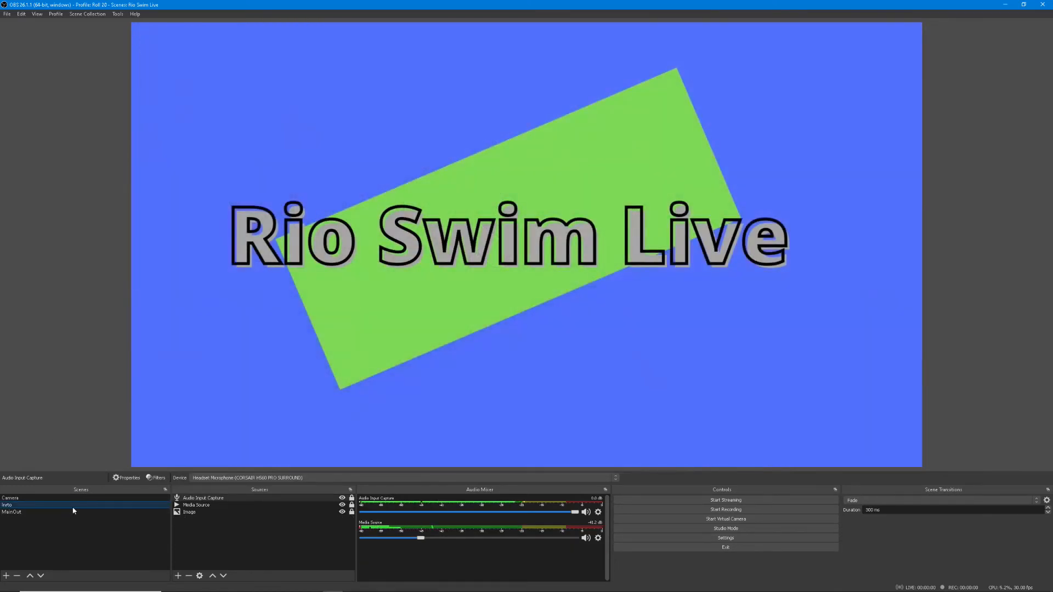
left_click(74, 512)
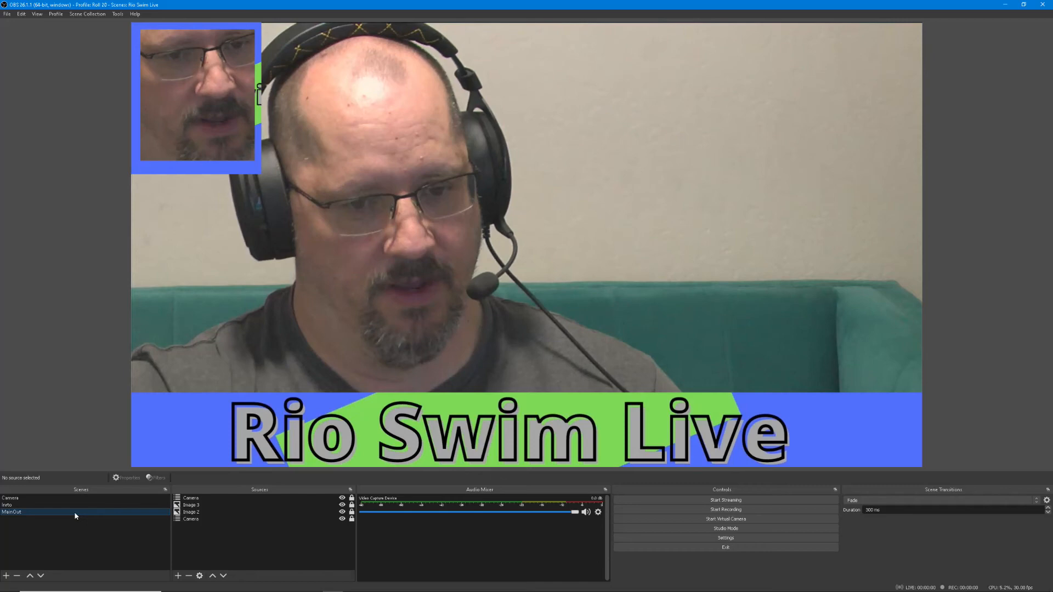
left_click(83, 506)
left_click(83, 512)
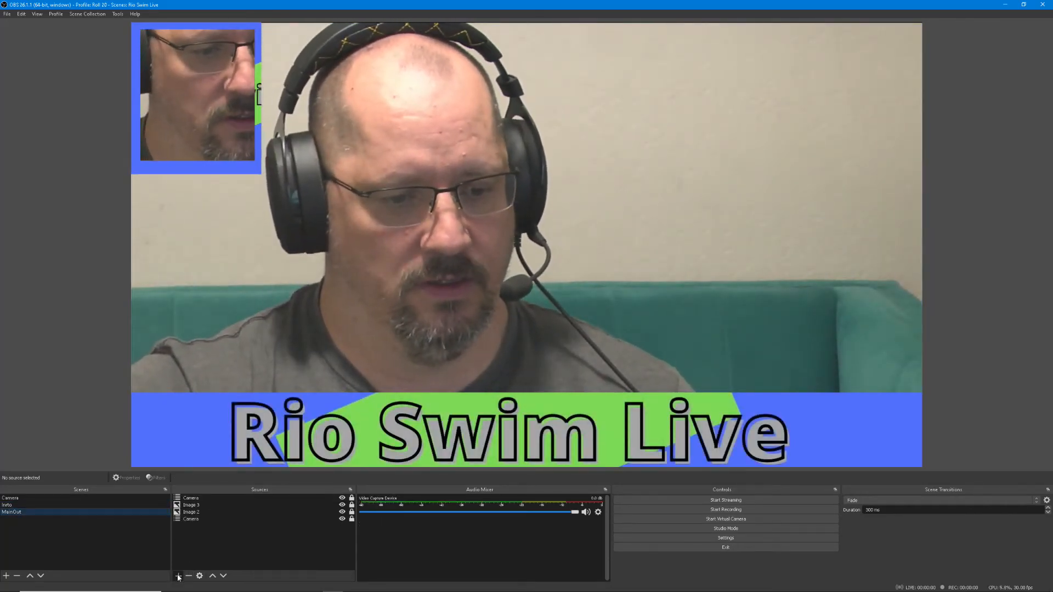
Add a new audio input capture source to MainOut using the Headset Microphone (CORSAIR HS60 PRO SURROUND) device
left_click(178, 576)
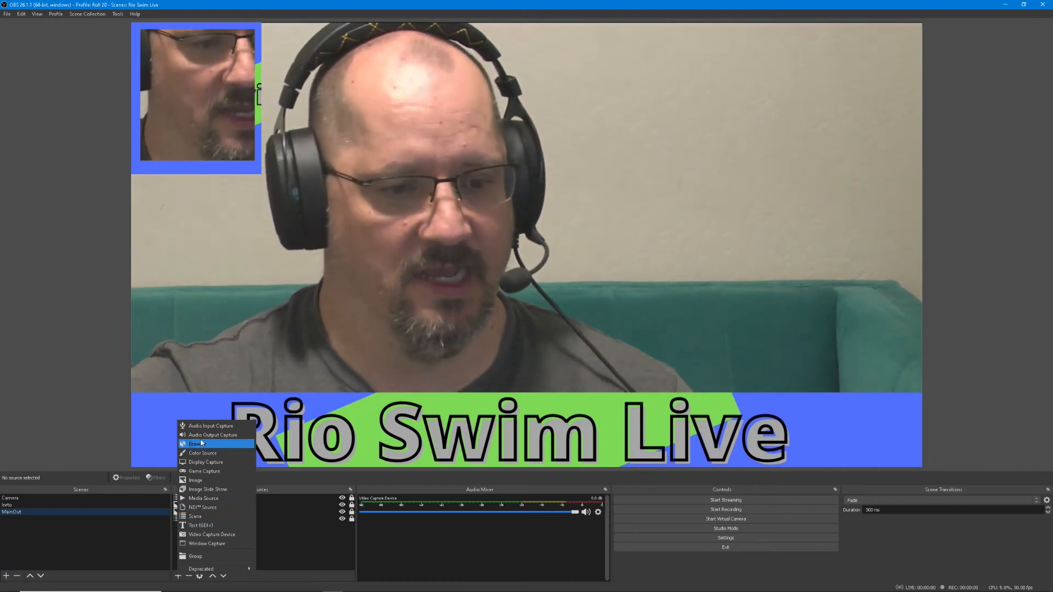
left_click(241, 426)
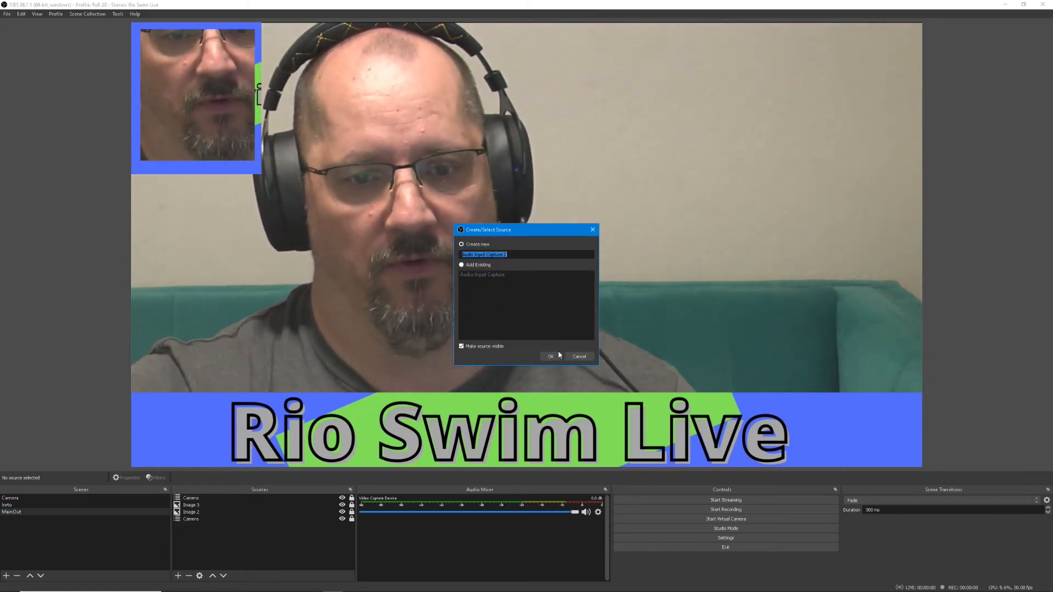
left_click(551, 356)
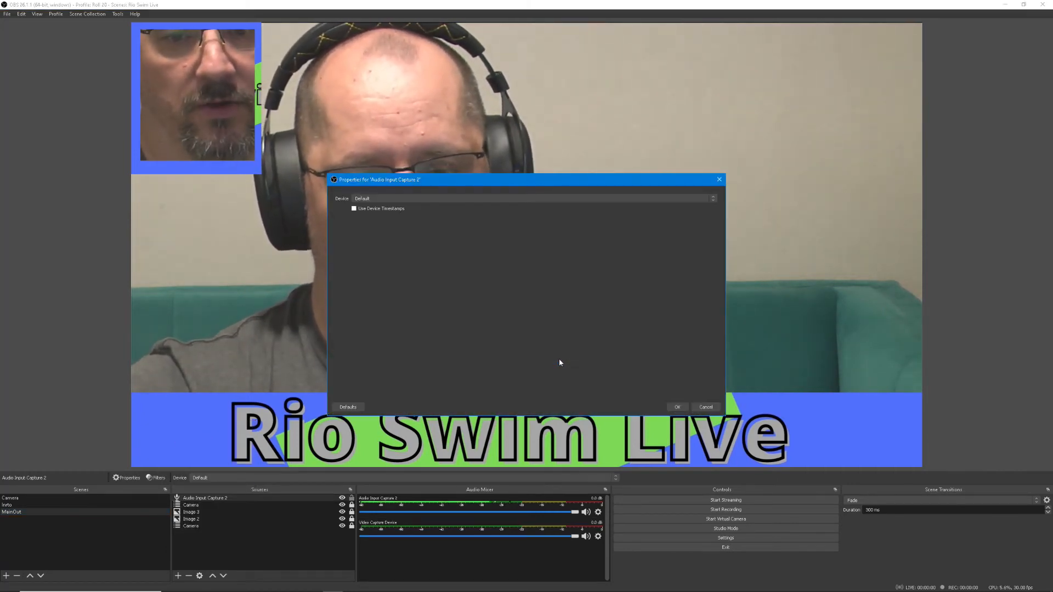
left_click(567, 198)
left_click(565, 237)
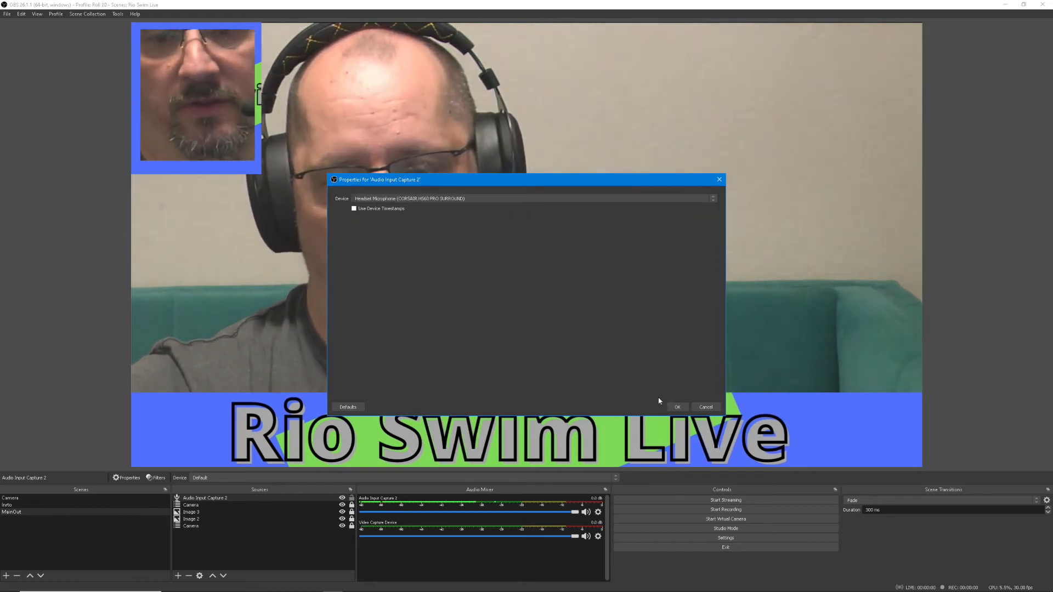
left_click(676, 407)
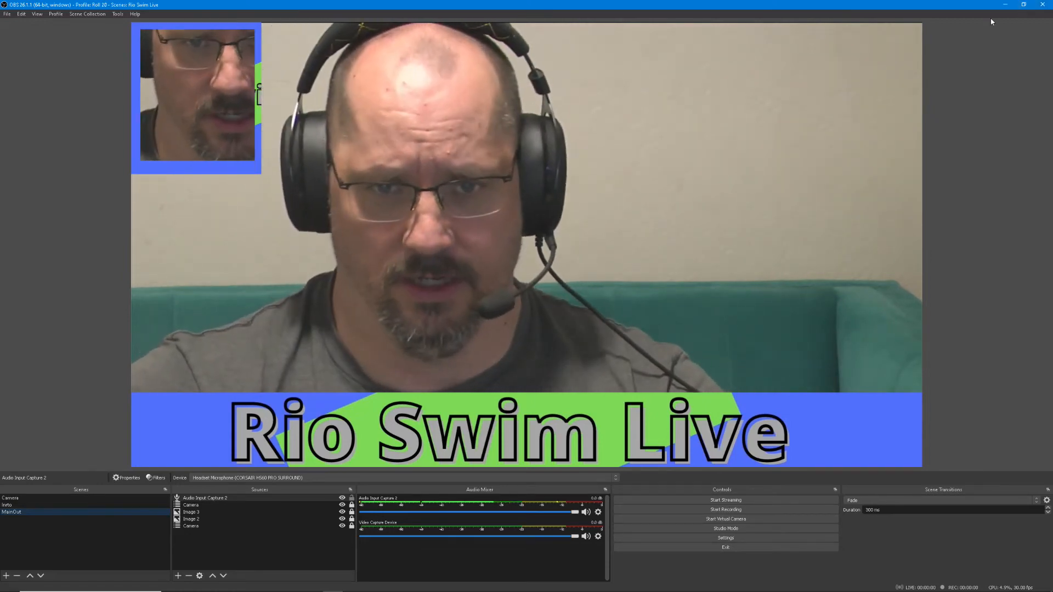
Switch to YouTube in the web browser and start signing in to the channel account
left_click(1006, 6)
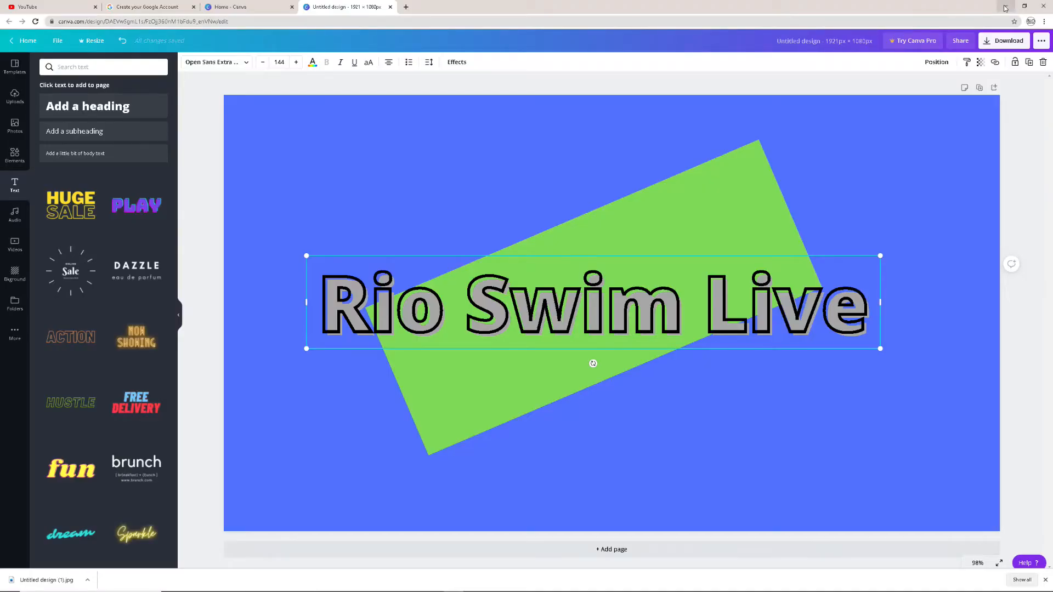
left_click(68, 9)
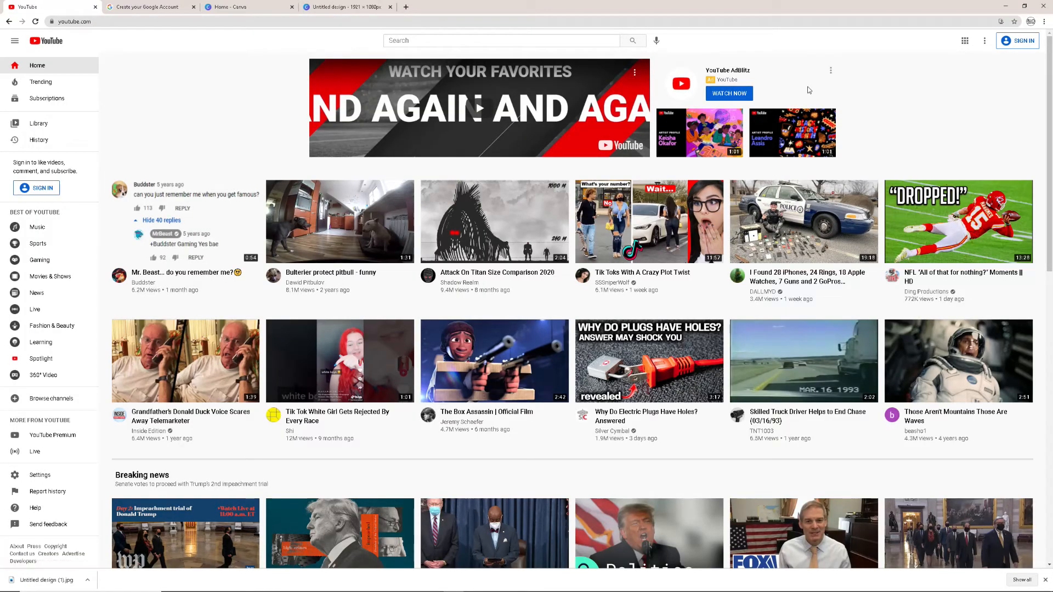
left_click(1024, 43)
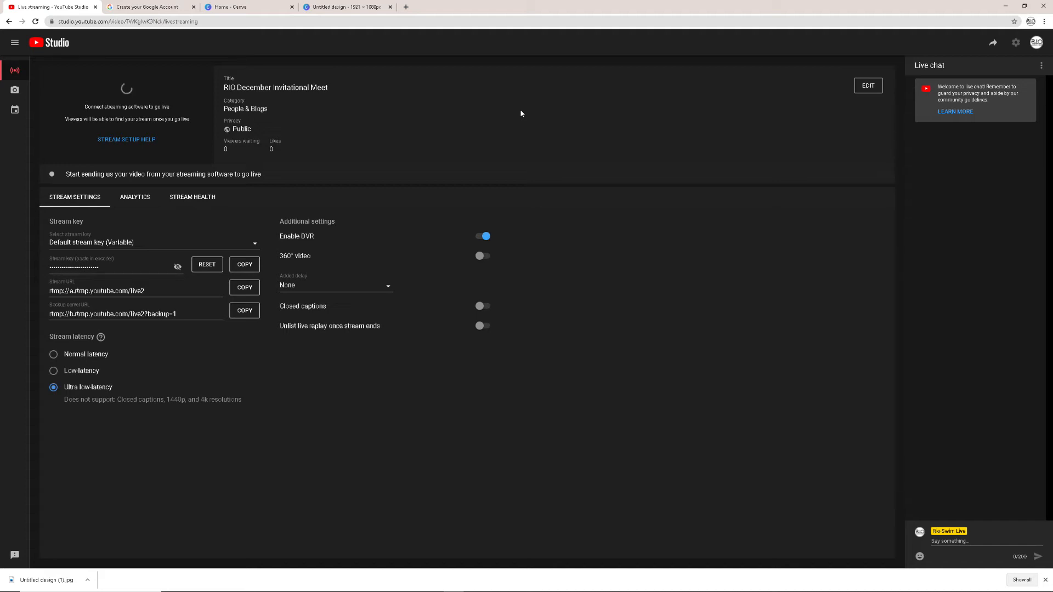
Edit the live stream's settings and set its visibility to Private
left_click(867, 88)
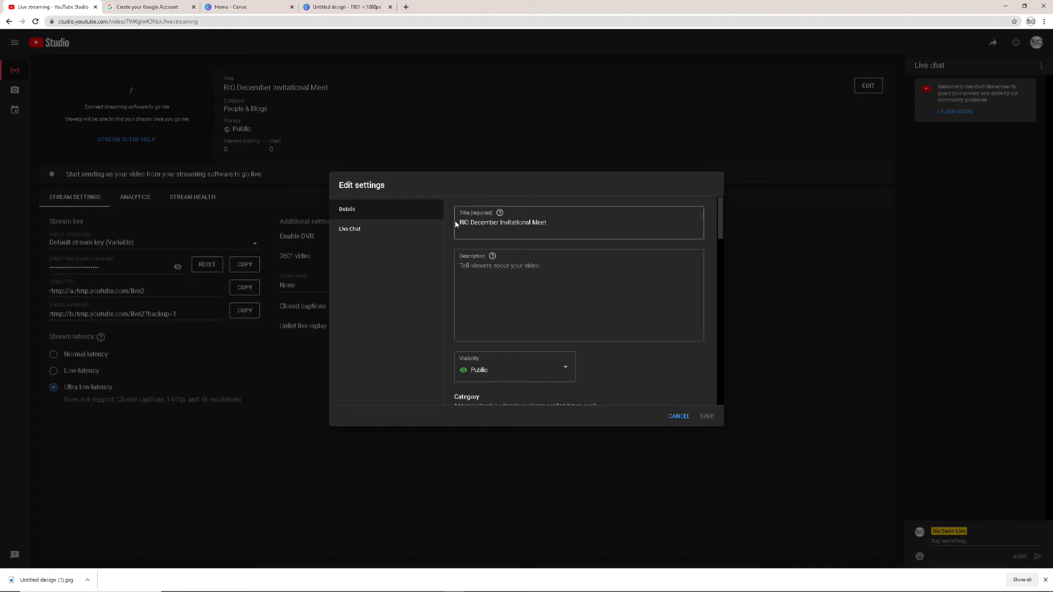
scroll(578, 355, "down", 2)
scroll(578, 356, "down", 2)
scroll(578, 357, "up", 2)
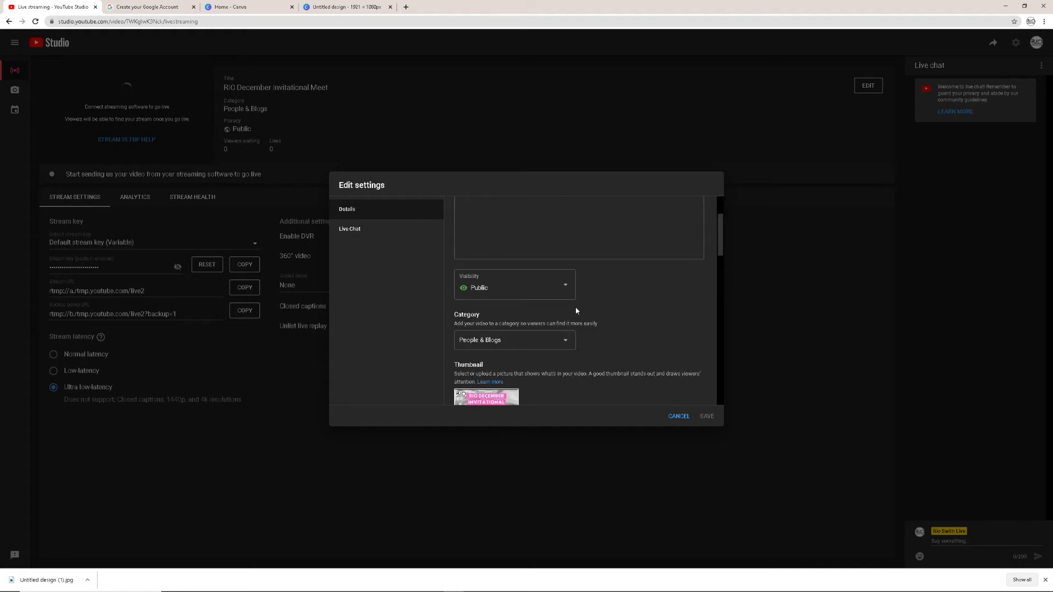
left_click(569, 289)
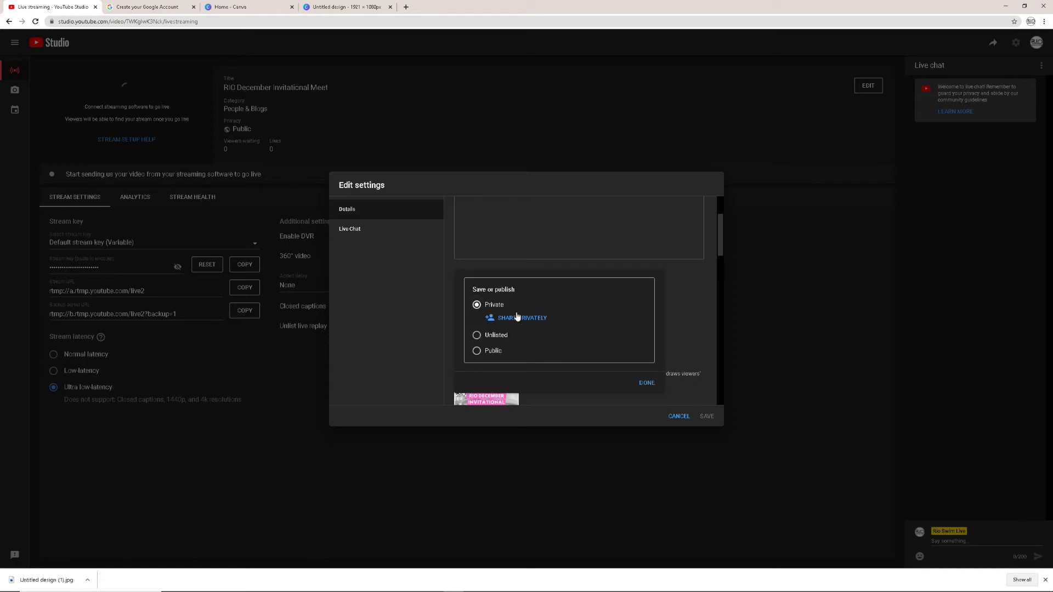
left_click(646, 384)
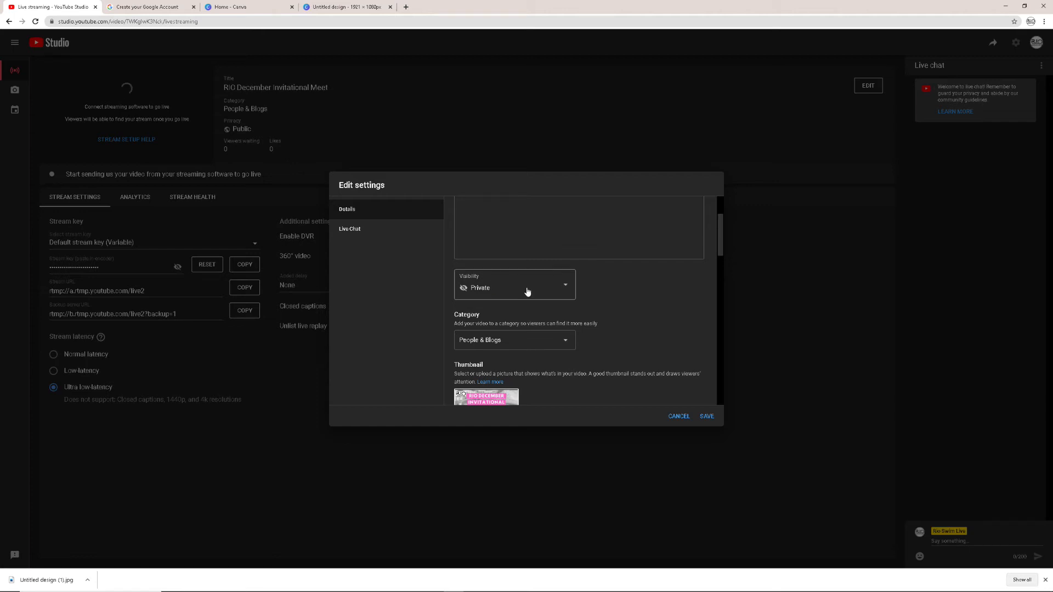
Replace the stream's thumbnail with the Rio Swim Live design image
scroll(529, 289, "down", 2)
scroll(534, 289, "down", 2)
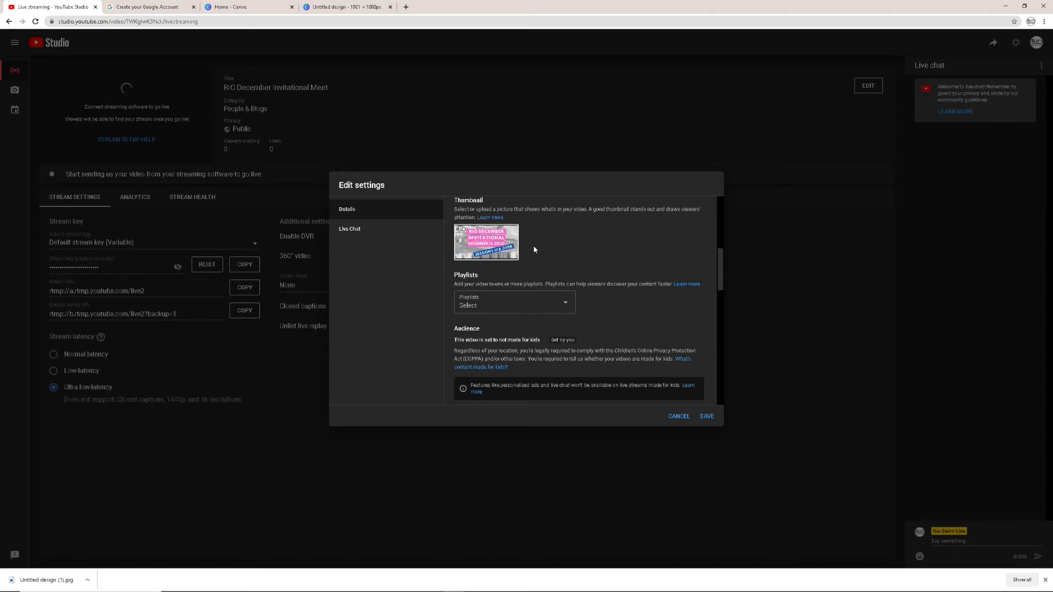
scroll(533, 247, "up", 2)
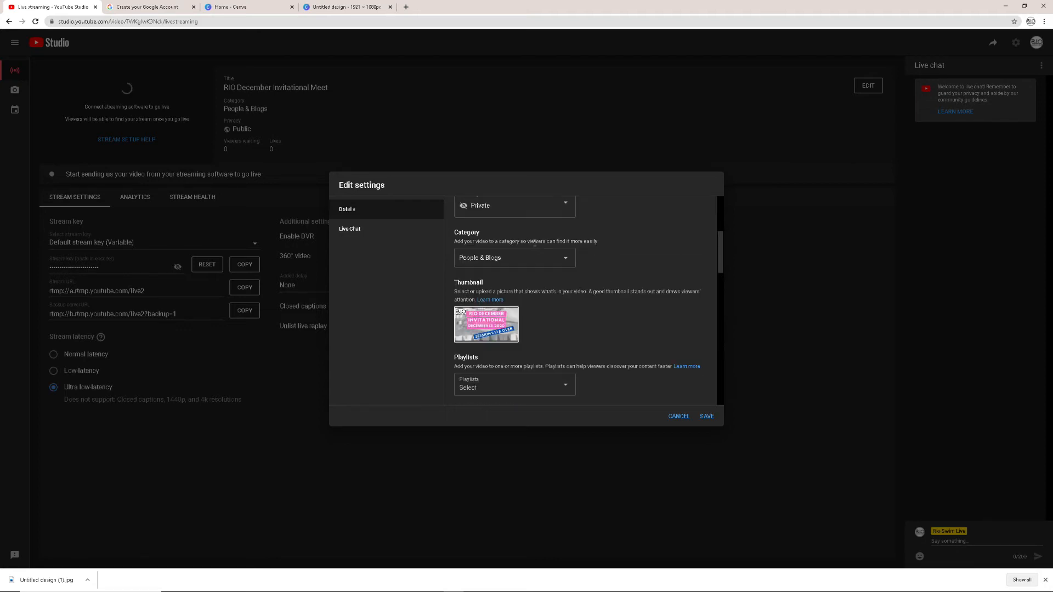
left_click(512, 314)
left_click(482, 320)
double_click(92, 87)
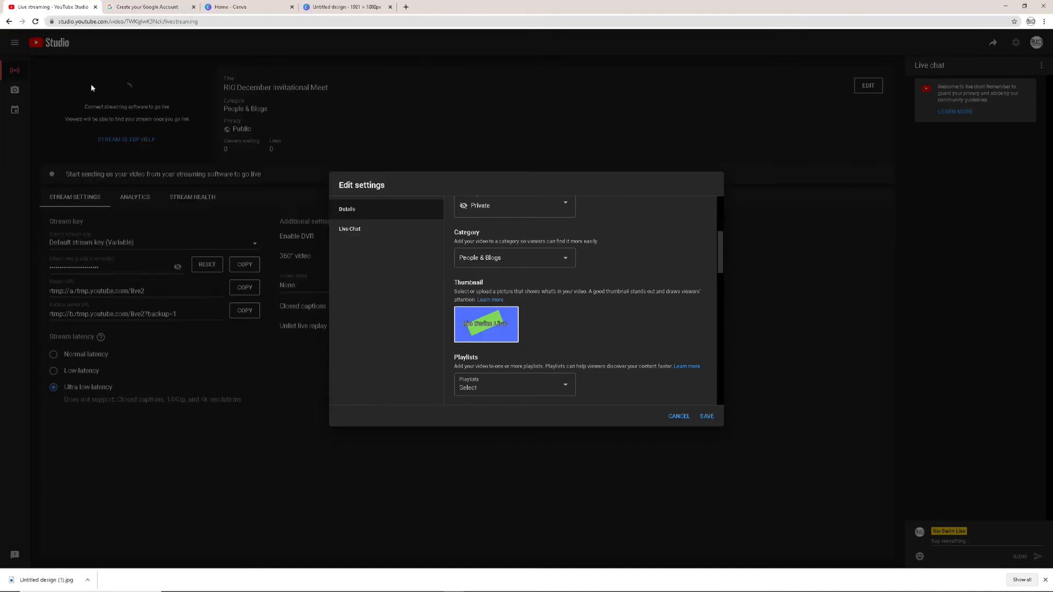
Review the stream's playlist, made-for-kids audience and advanced age restriction settings
scroll(564, 308, "down", 1)
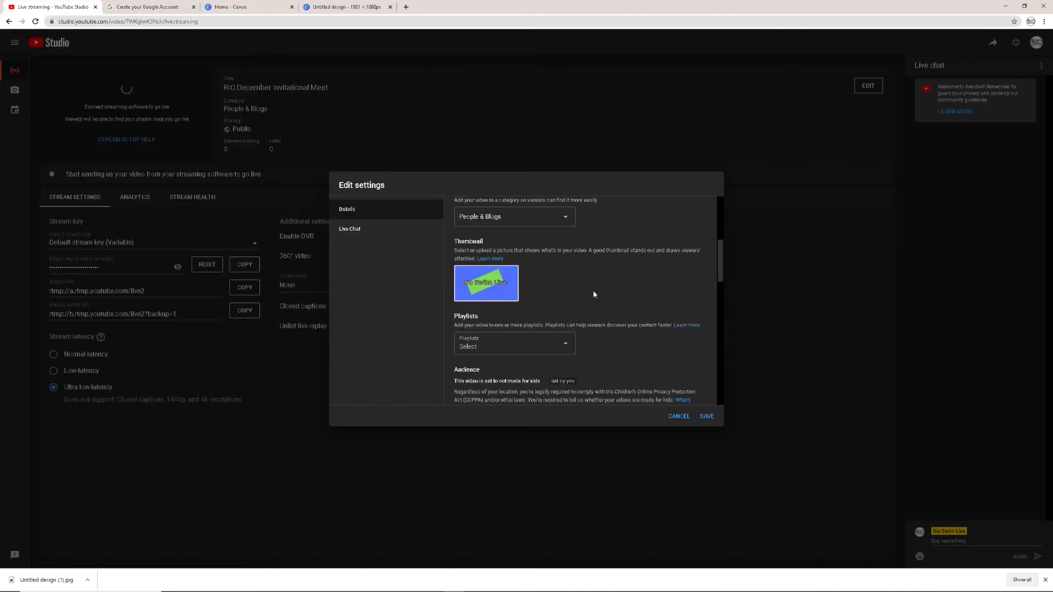
scroll(593, 291, "down", 1)
scroll(594, 289, "down", 1)
scroll(595, 299, "down", 2)
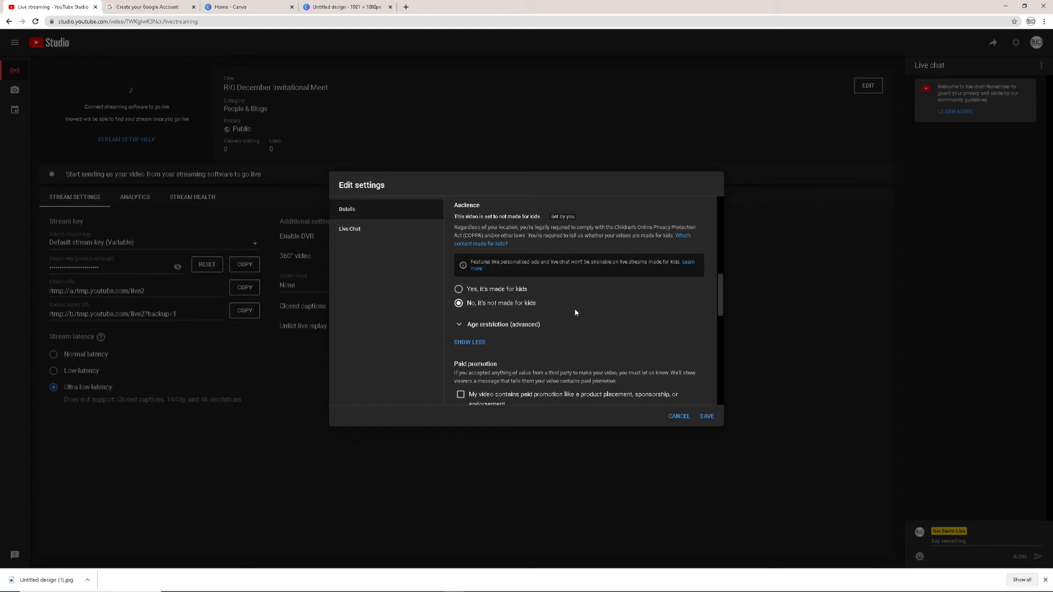
scroll(581, 316, "down", 1)
left_click(499, 286)
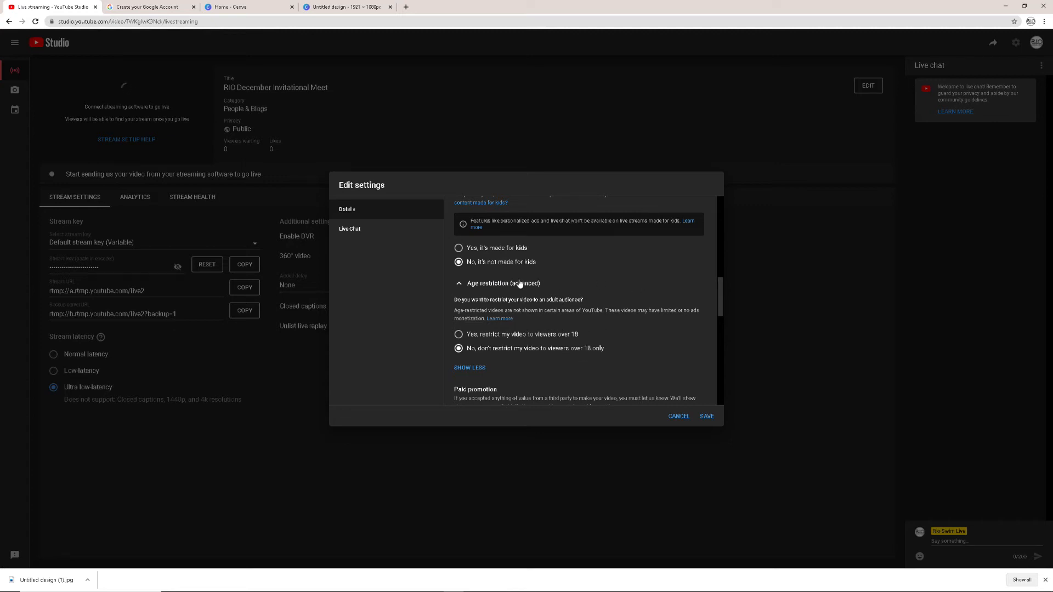
left_click(485, 286)
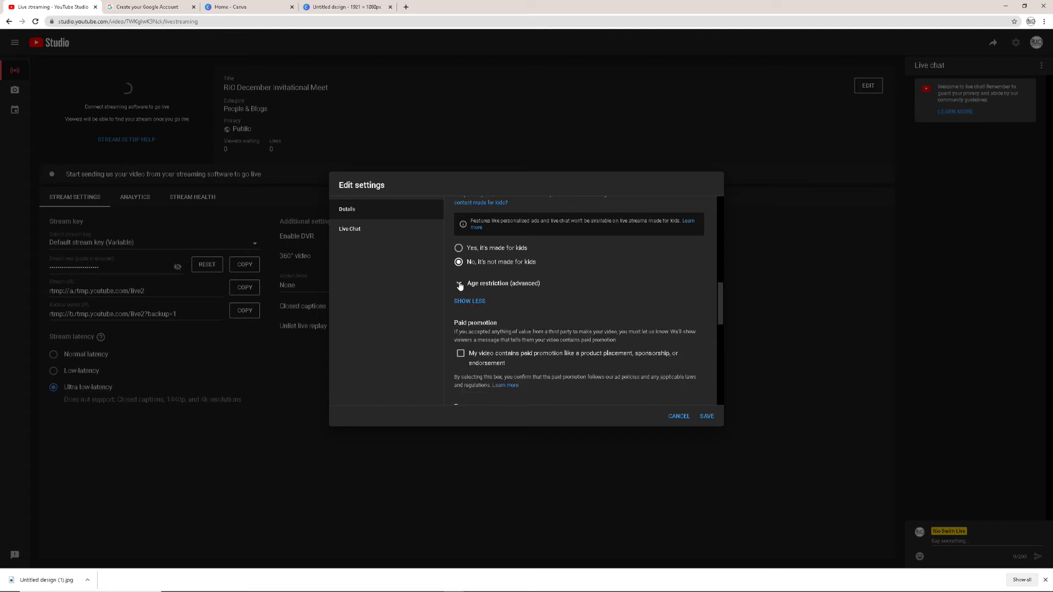
left_click(458, 284)
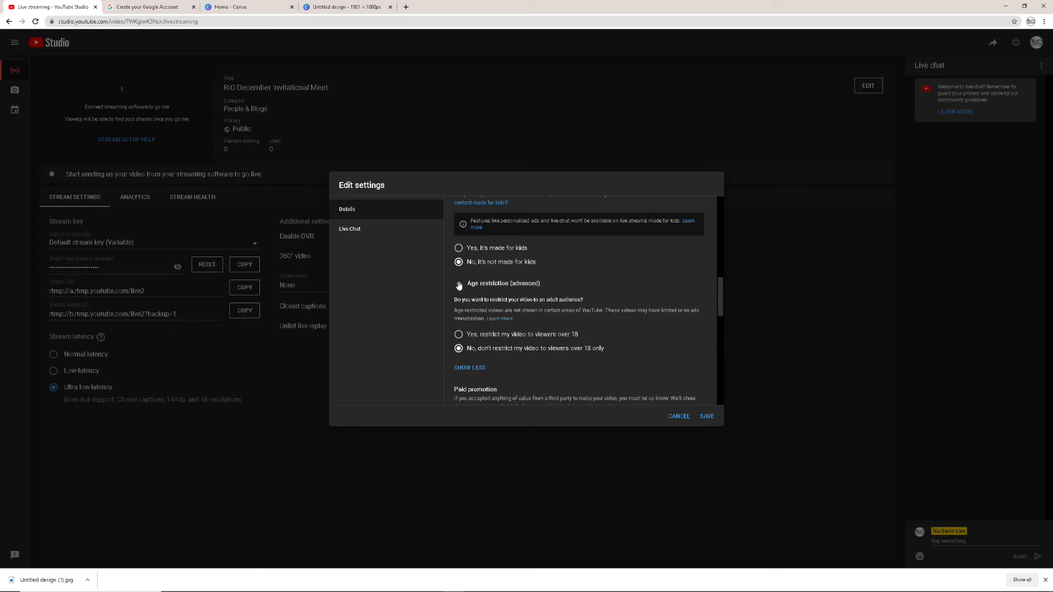
Review the stream's paid promotion, tags, language, license and comment settings, and save the edited stream settings
left_click(458, 284)
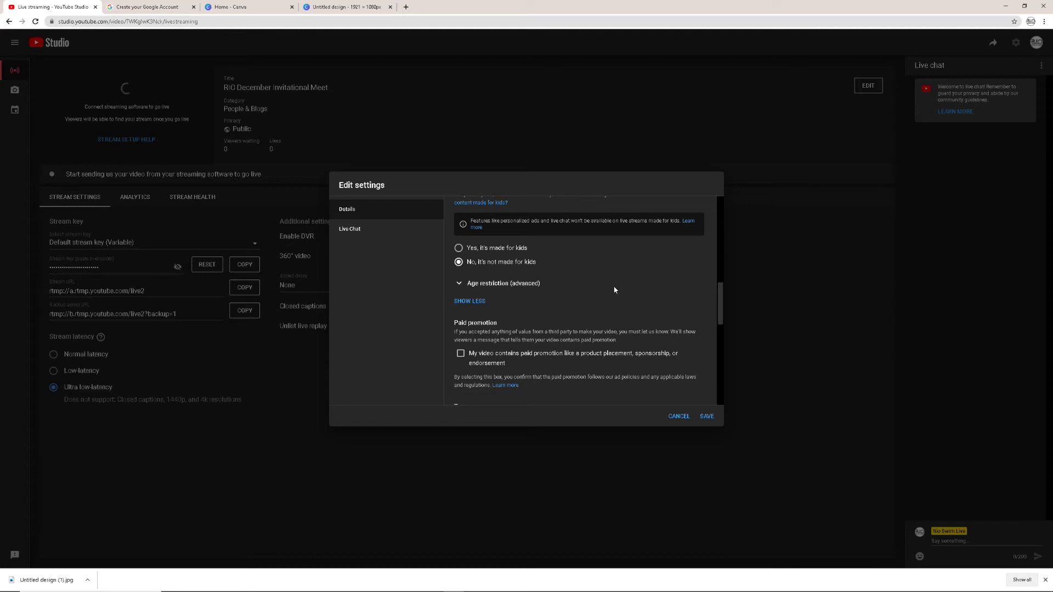
scroll(615, 279, "down", 1)
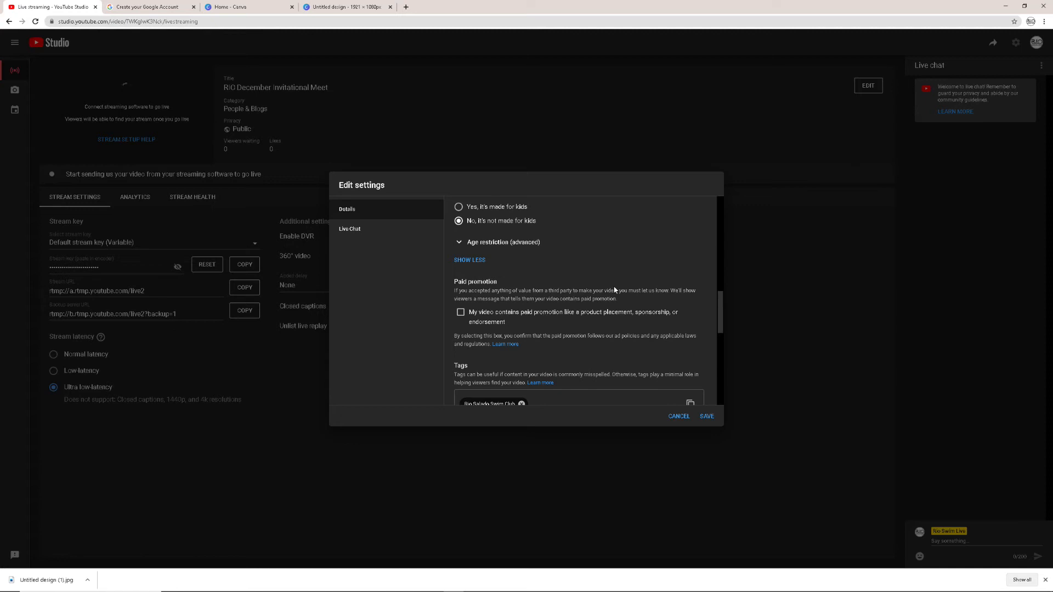
scroll(614, 291, "down", 2)
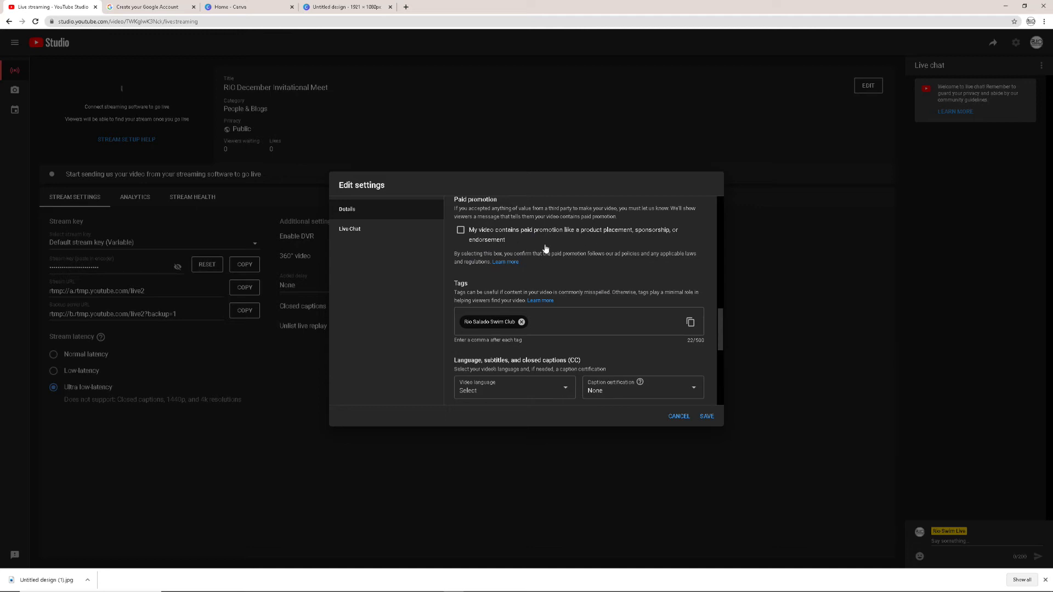
scroll(557, 241, "down", 1)
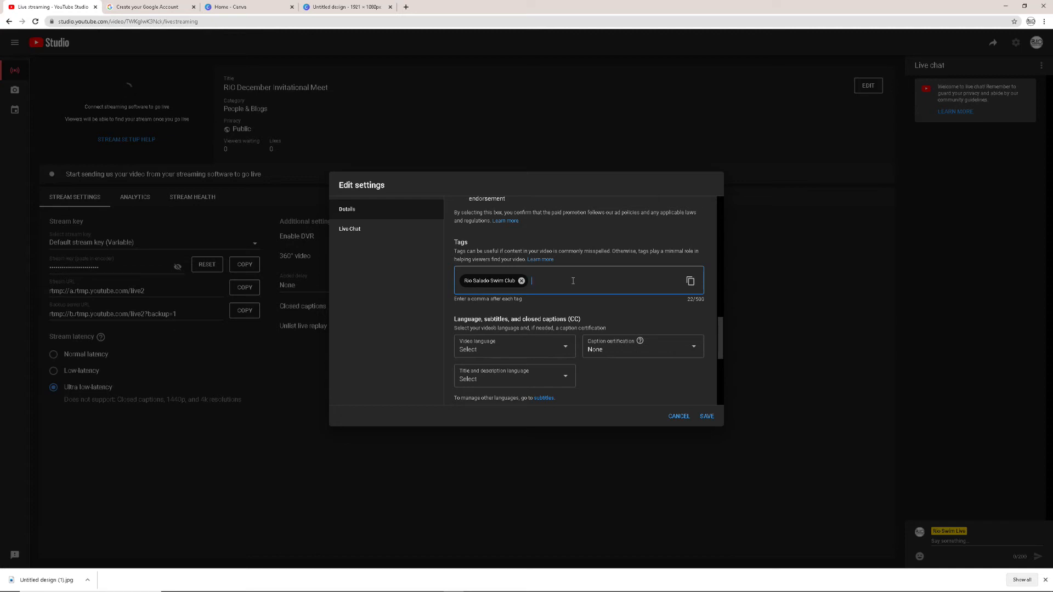
scroll(573, 281, "down", 3)
scroll(576, 289, "down", 5)
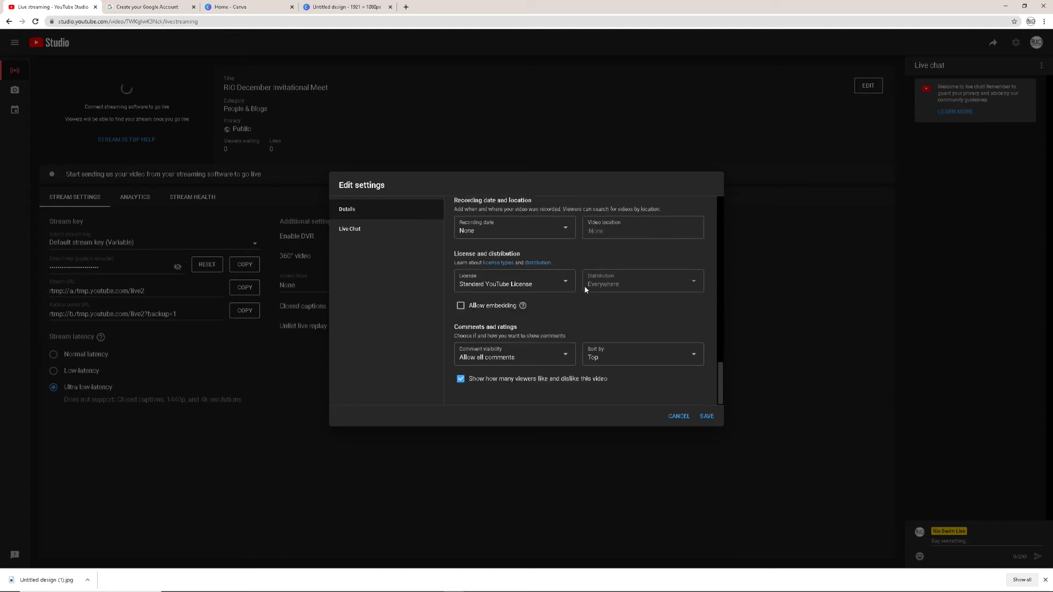
scroll(646, 266, "up", 1)
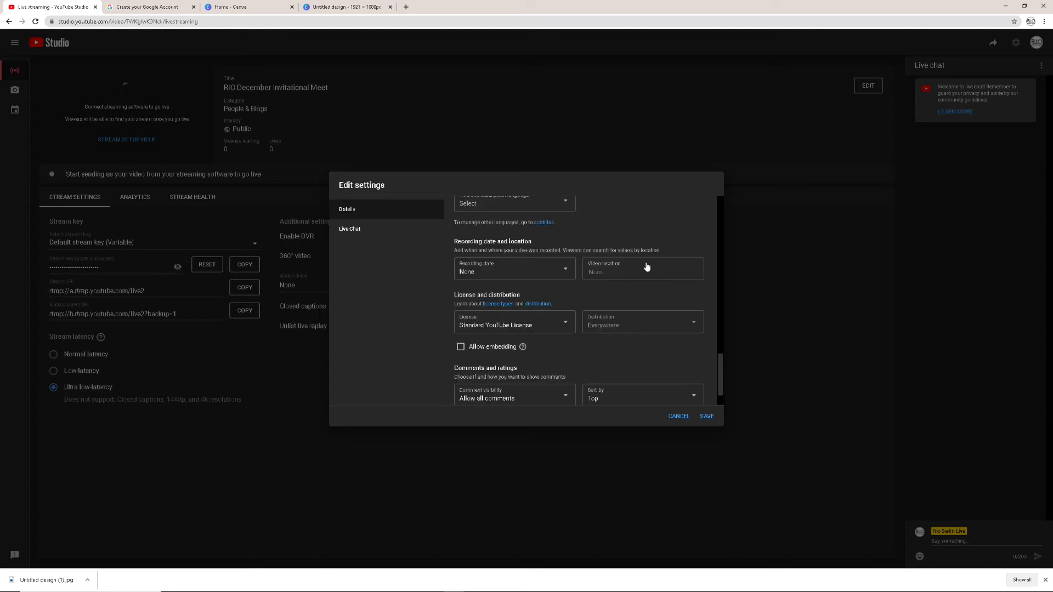
scroll(584, 298, "down", 1)
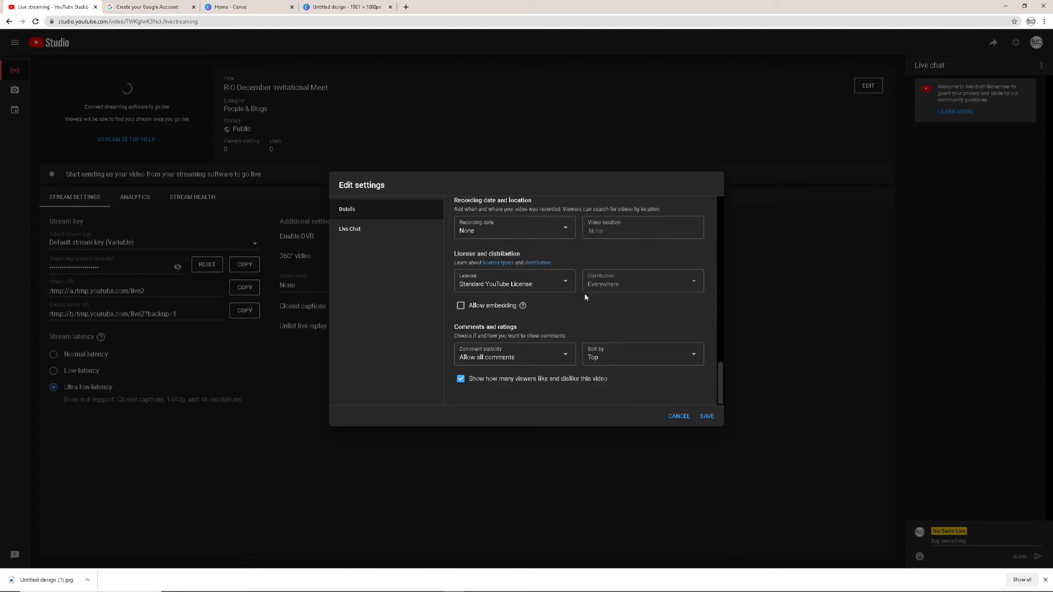
left_click(706, 416)
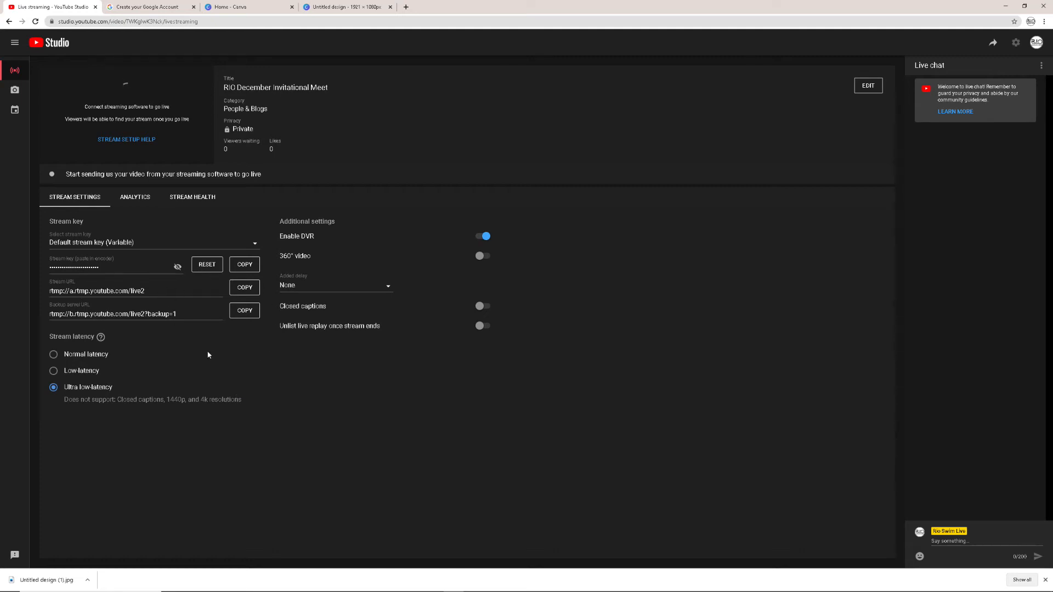
Copy the stream URL, switch to OBS and set its streaming service to YouTube - RTMP
left_click(245, 290)
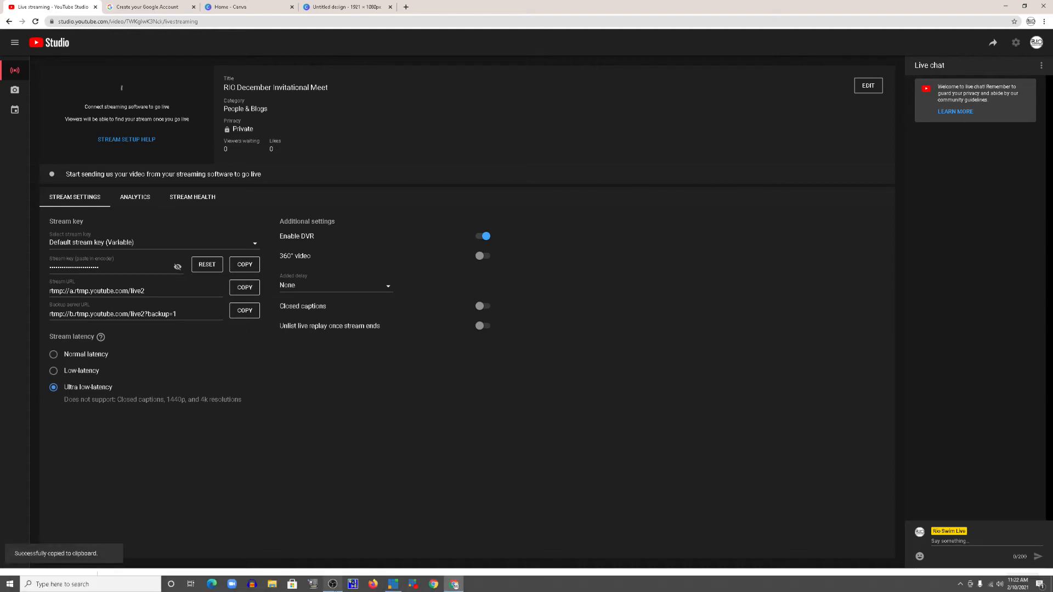
left_click(332, 585)
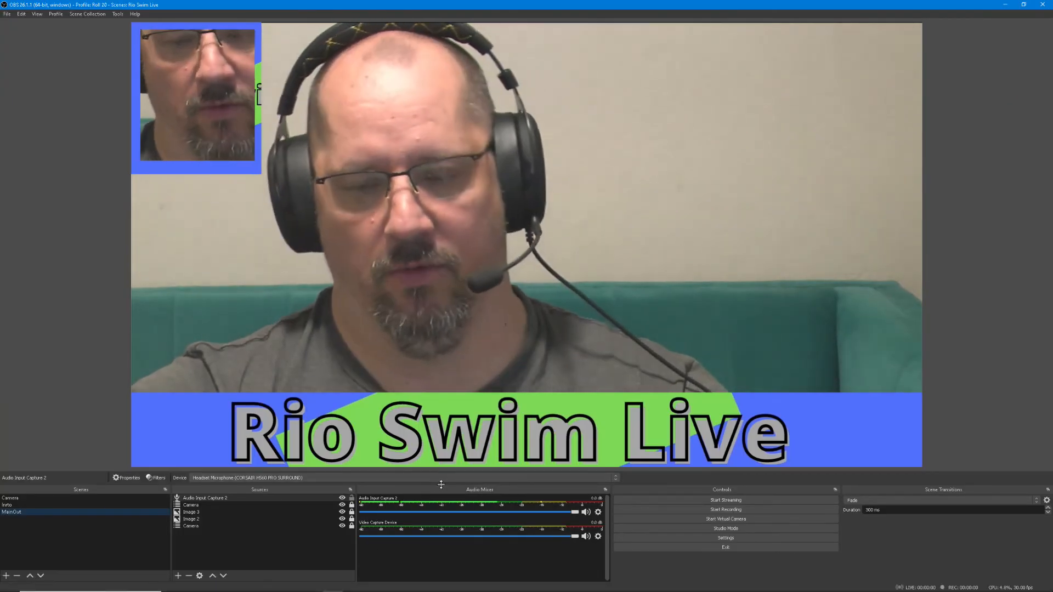
left_click(720, 539)
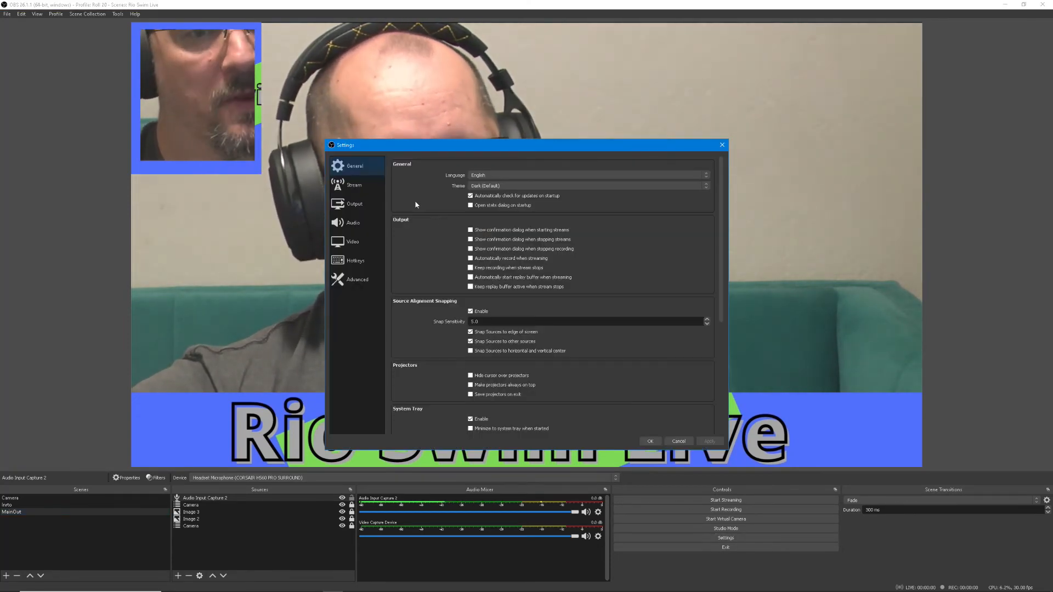
left_click(354, 185)
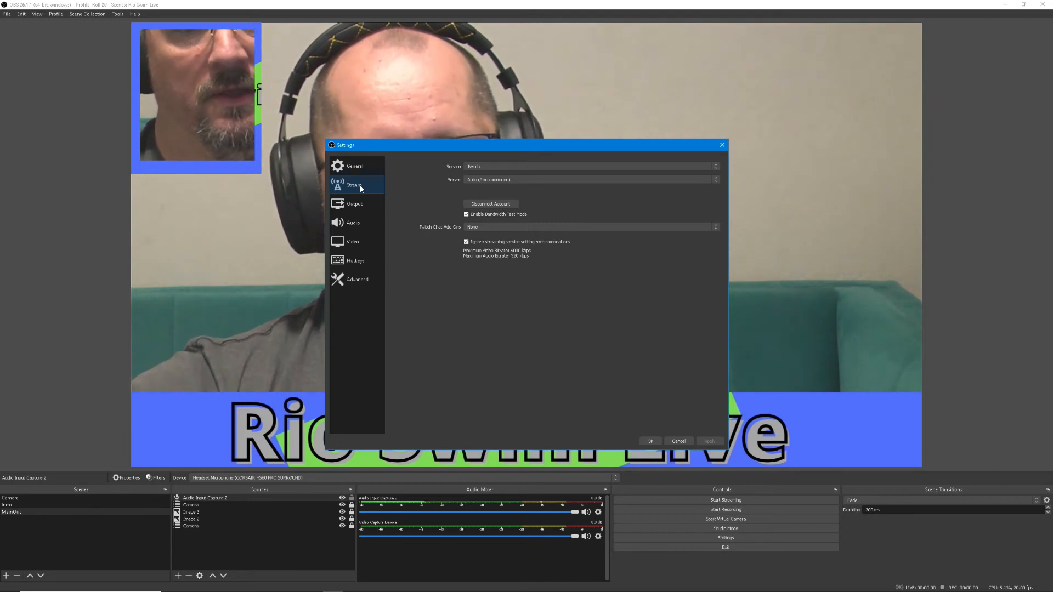
left_click(598, 166)
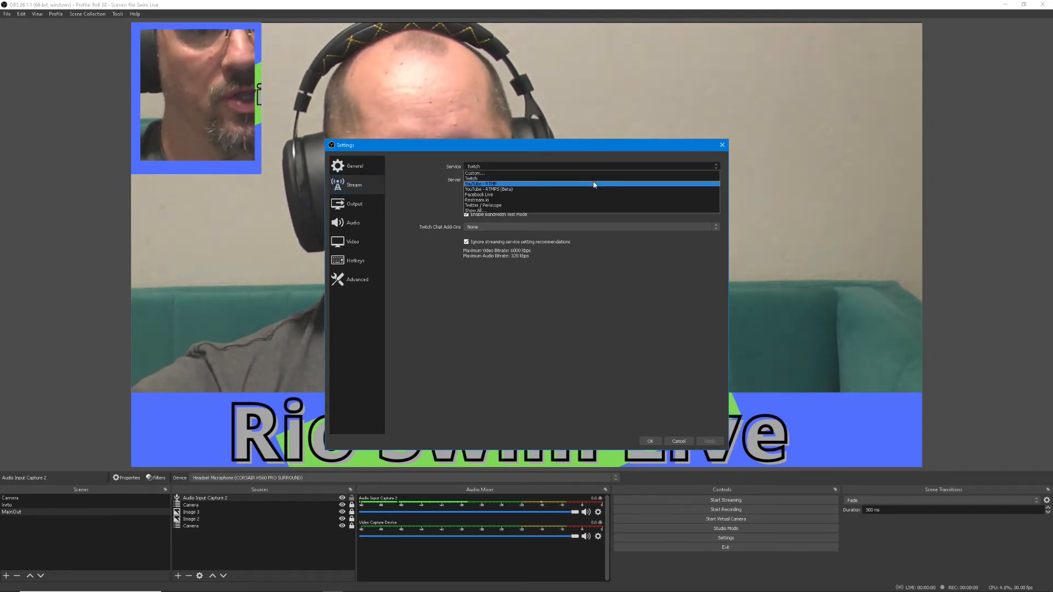
left_click(593, 184)
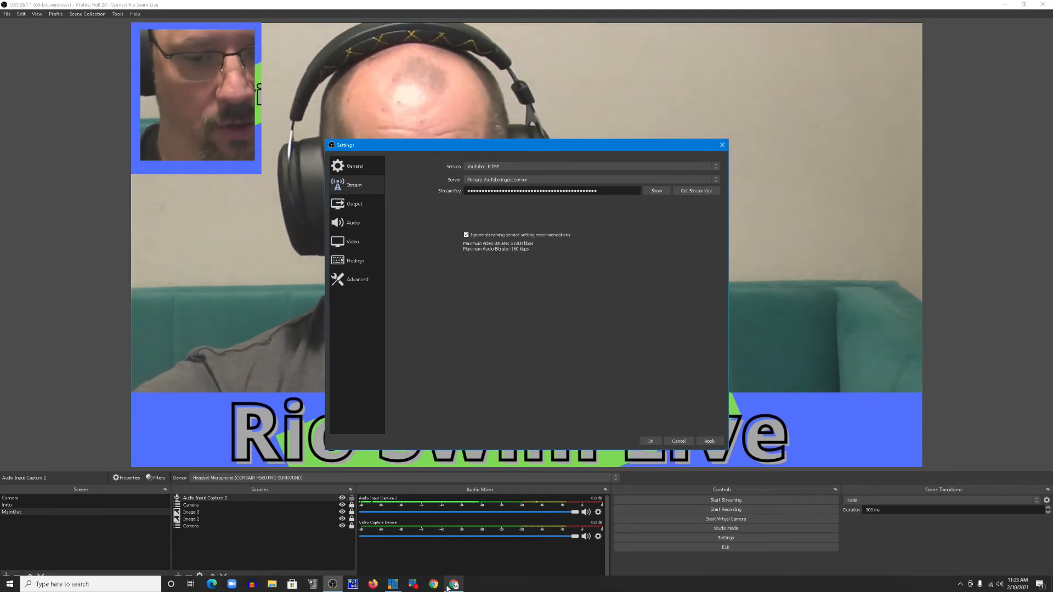
Switch back to YouTube Studio in the browser and copy the live stream's stream key
left_click(456, 584)
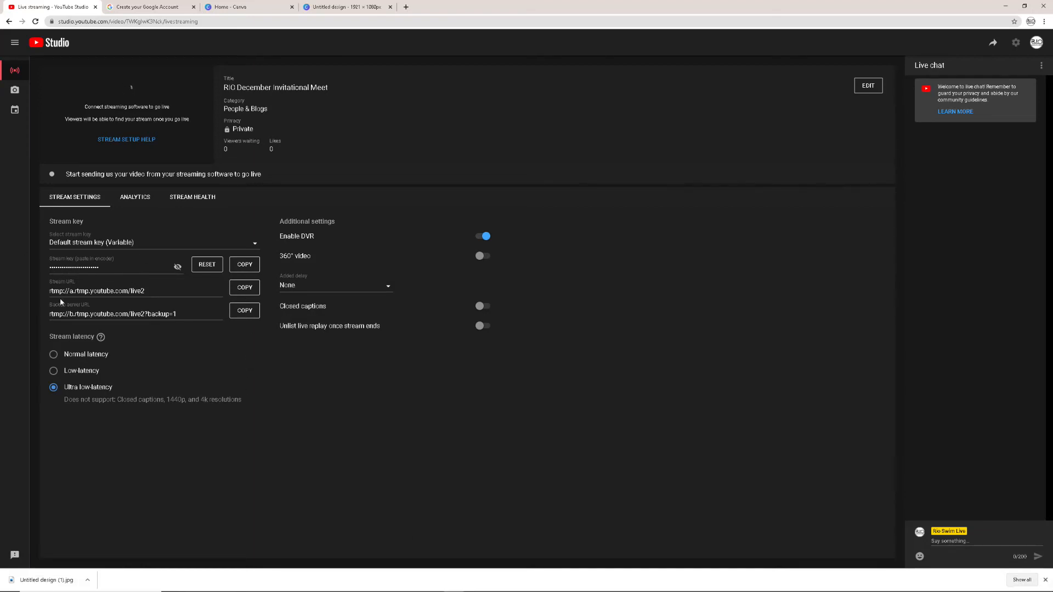
key("ctrl+a")
left_click(248, 267)
mouse_move(455, 588)
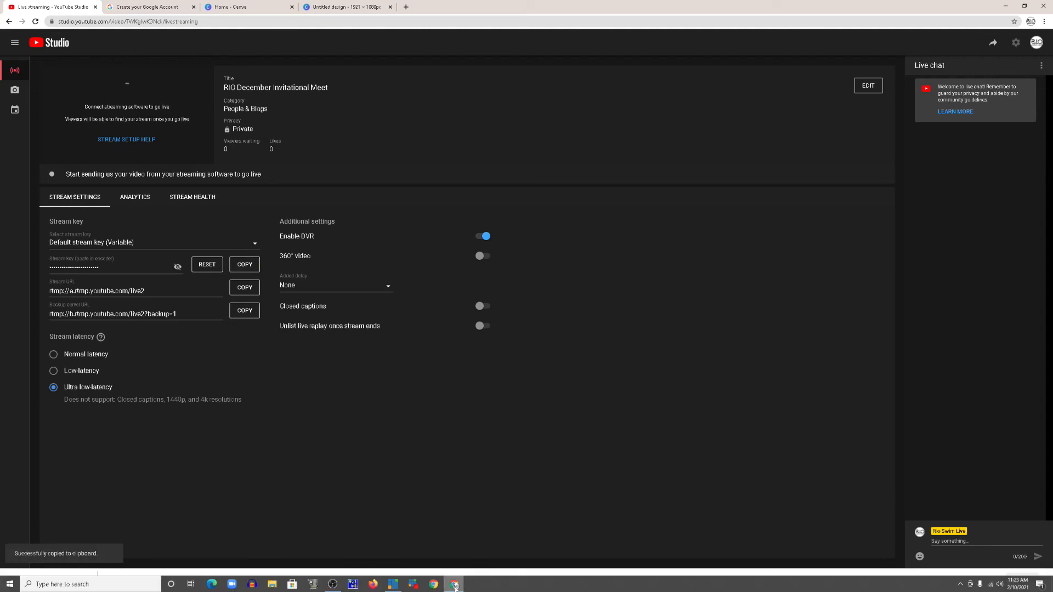
Switch to OBS, replace the existing stream key with the copied YouTube stream key, and save the stream settings
left_click(332, 585)
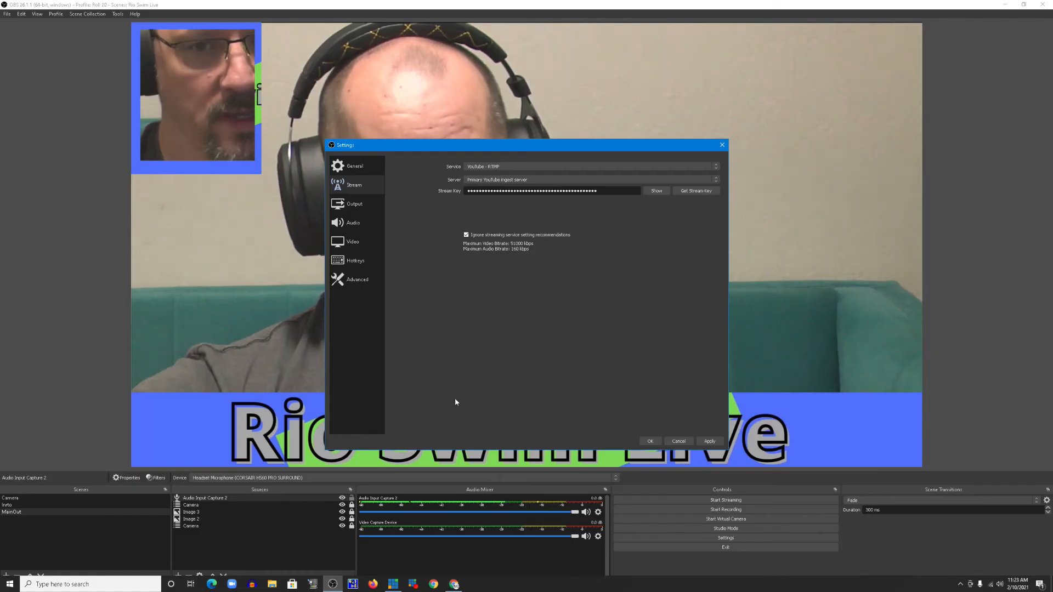
double_click(553, 194)
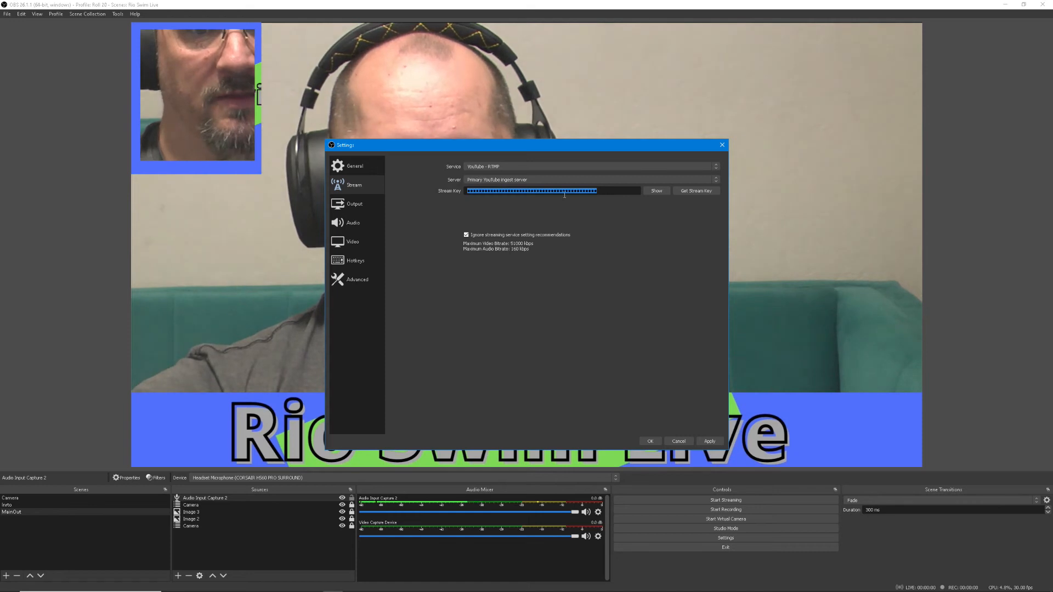
right_click(619, 196)
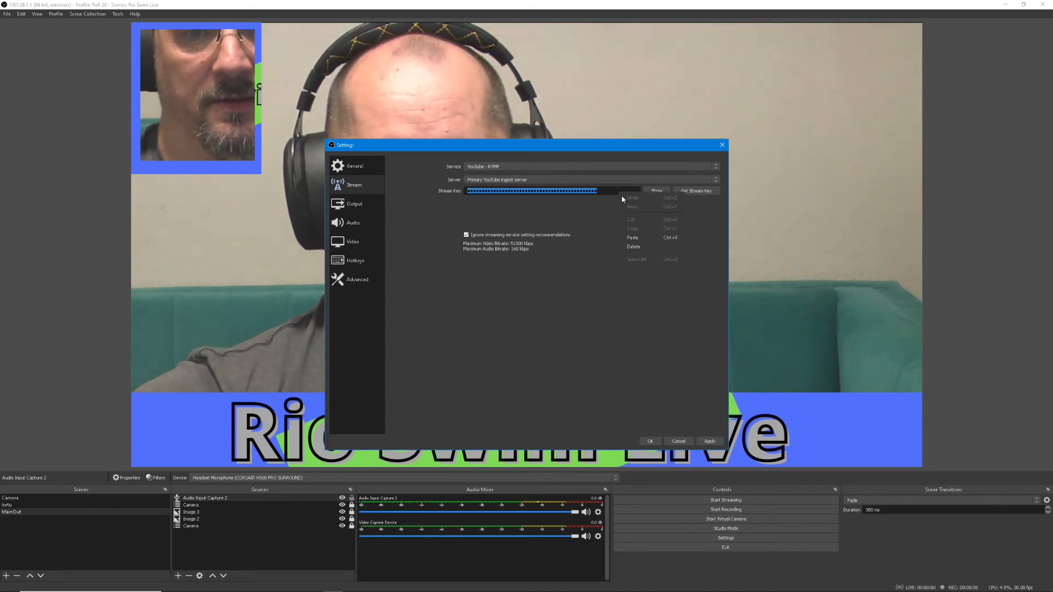
left_click(632, 238)
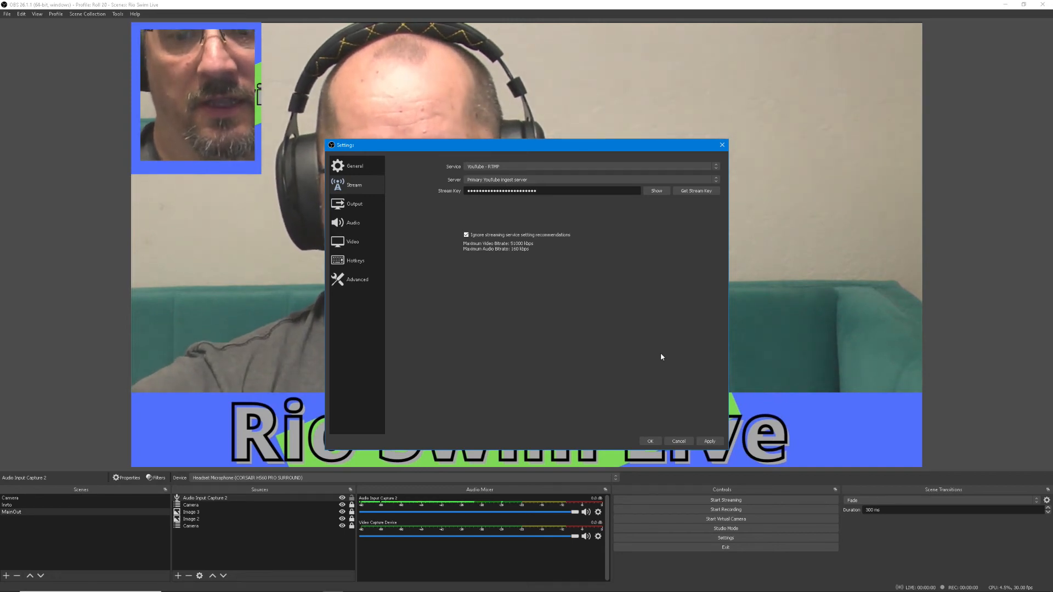
left_click(707, 443)
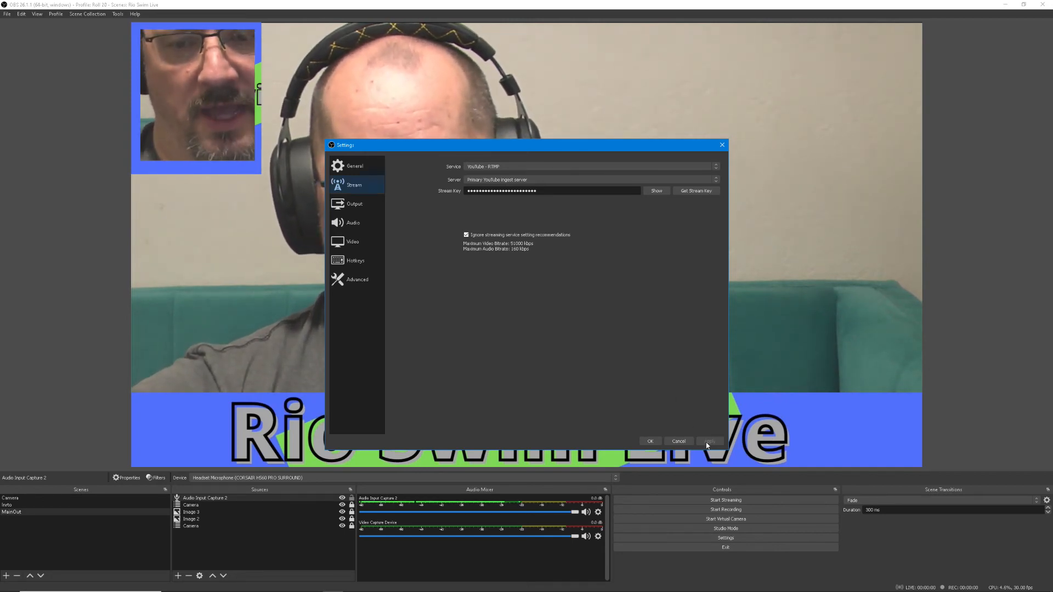
left_click(650, 442)
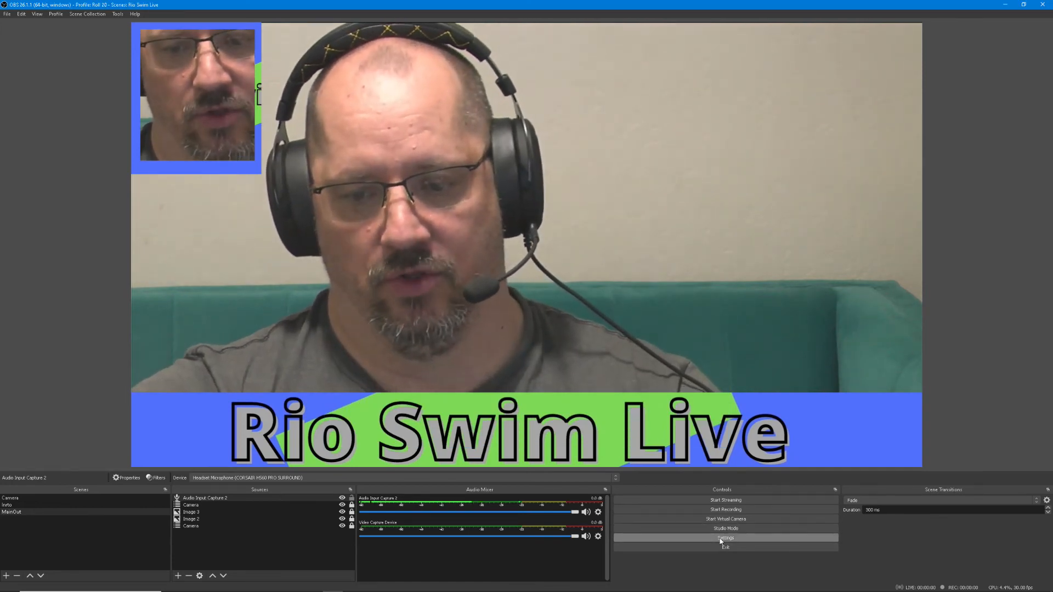
Open the output settings and set the streaming video bitrate to 1500 Kbps
left_click(721, 539)
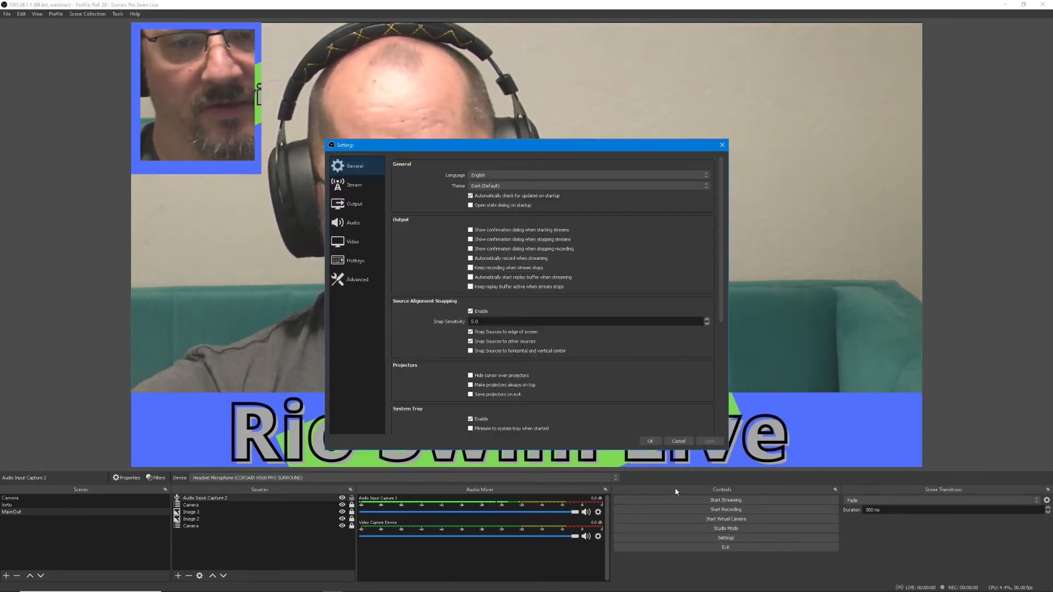
left_click(363, 186)
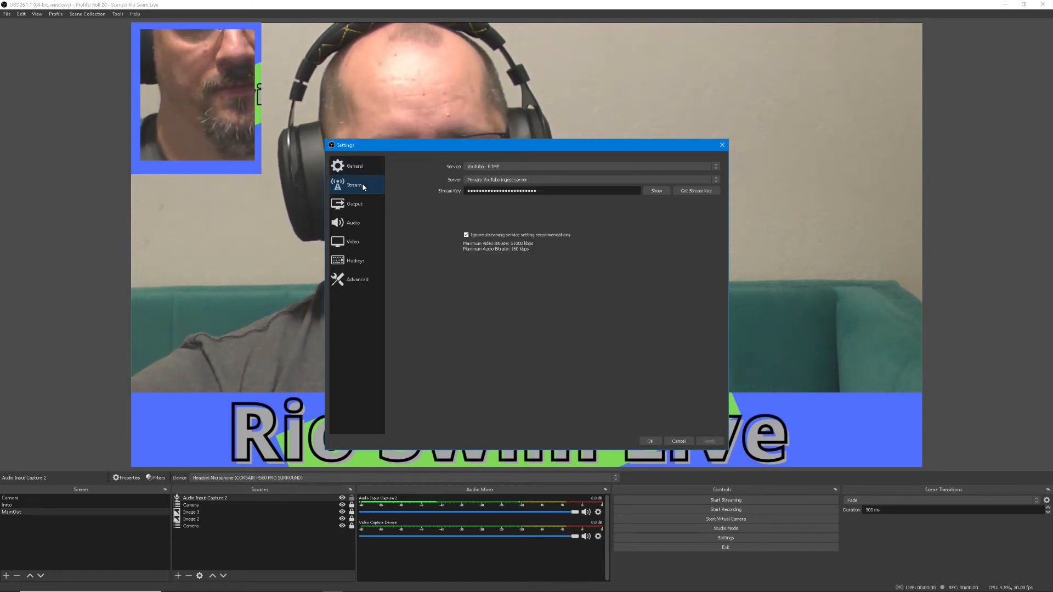
left_click(365, 204)
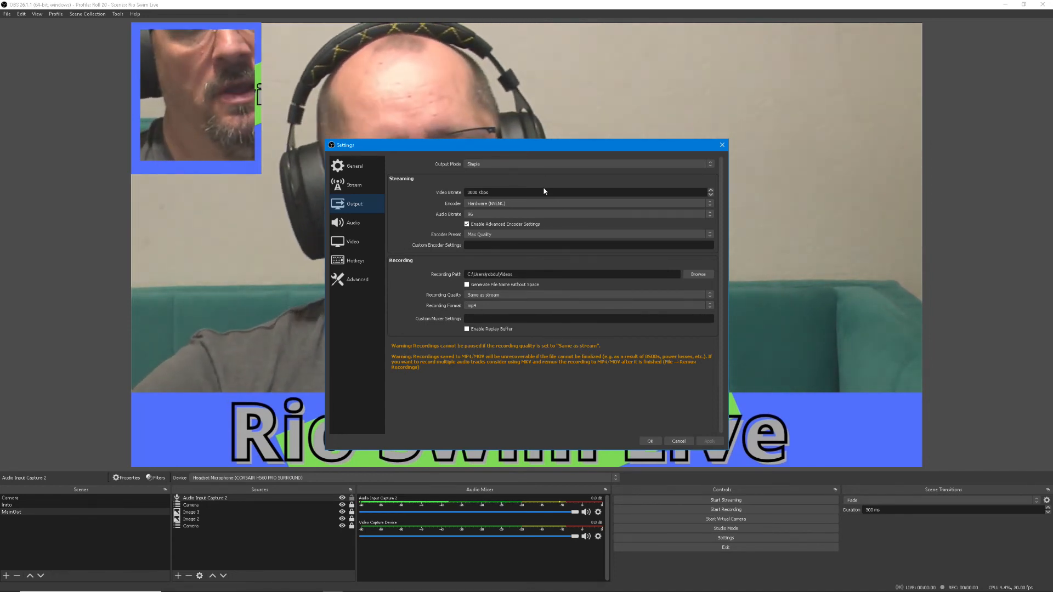
left_click_drag(508, 192, 426, 193)
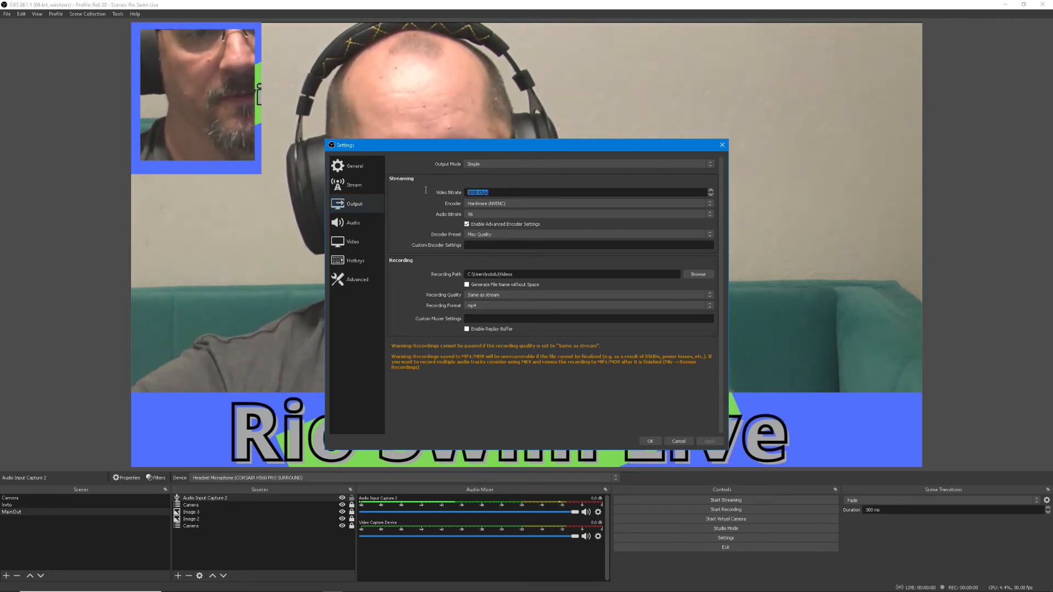
type("1500")
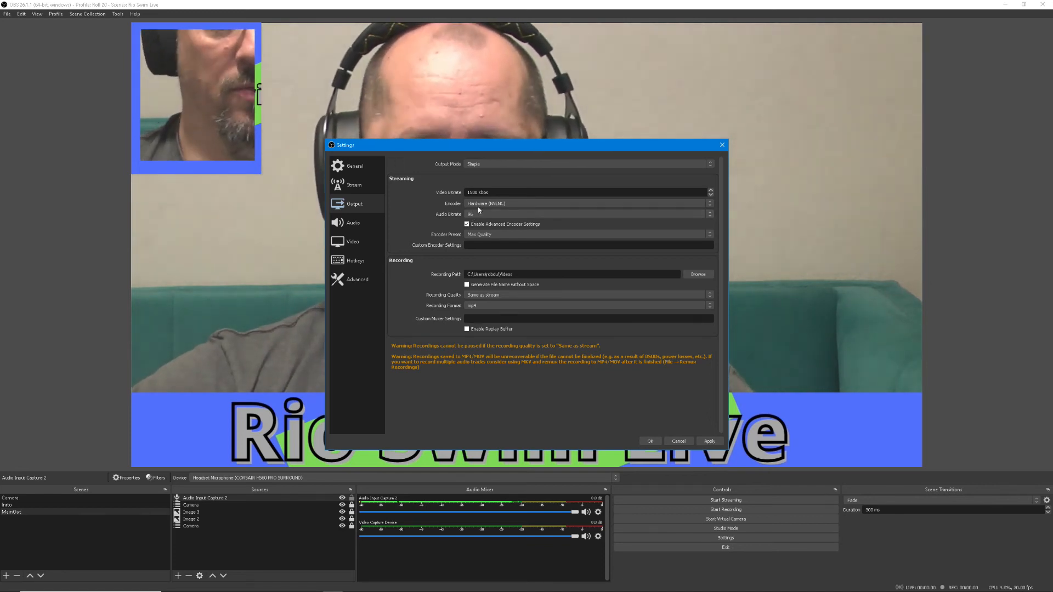
Set the streaming encoder to Software (x264) and choose 96 as the audio bitrate
left_click(536, 203)
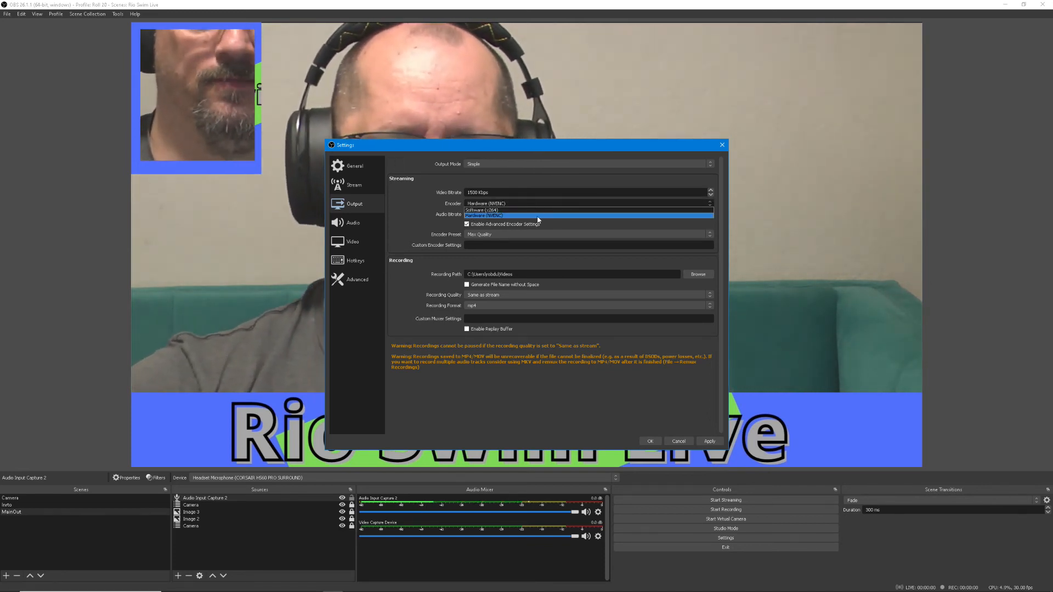
left_click(535, 210)
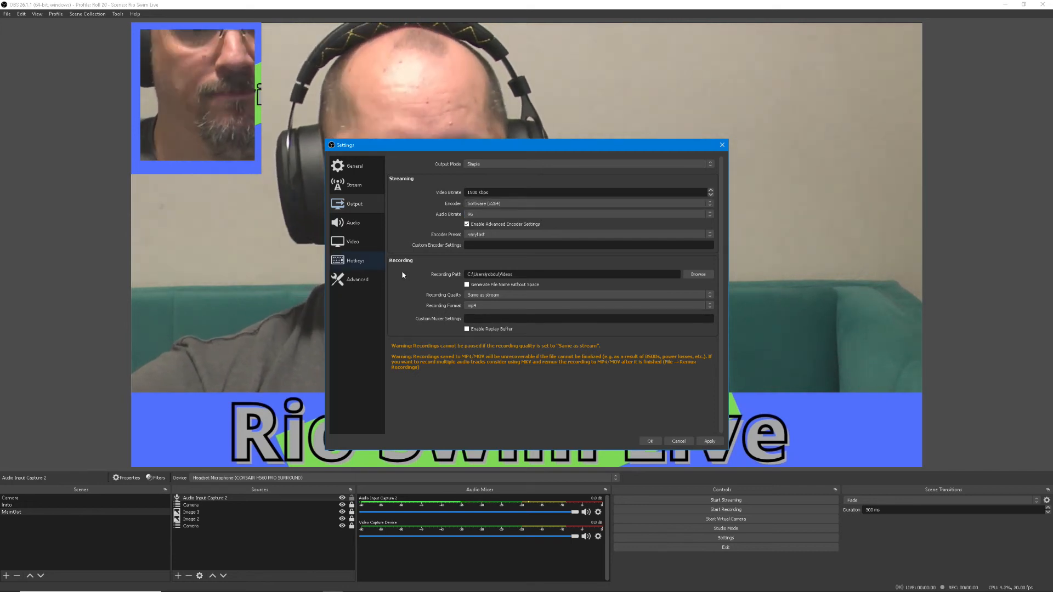
left_click(606, 215)
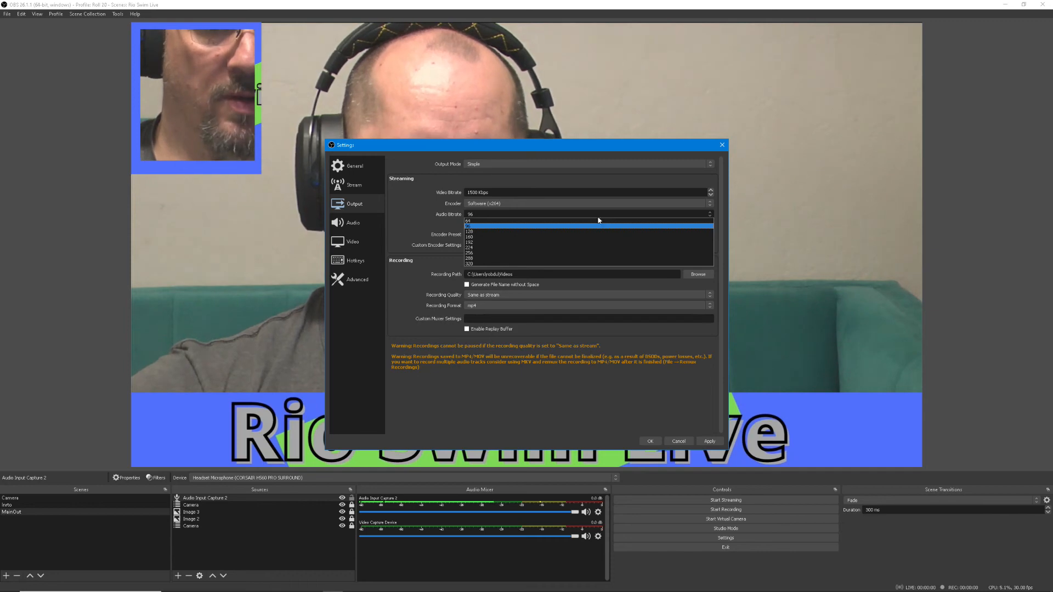
left_click(470, 226)
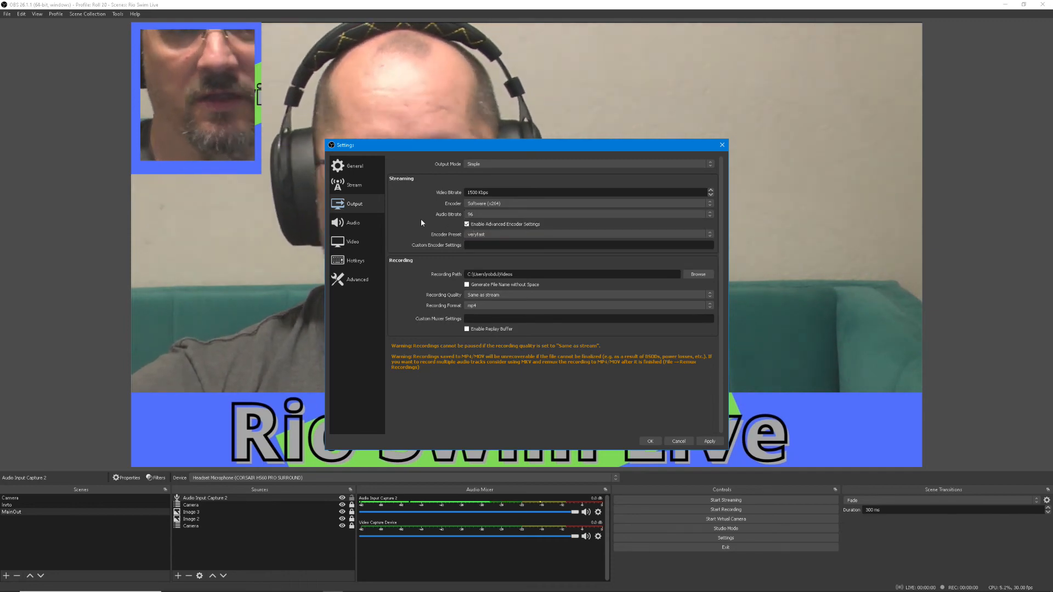
Disable the advanced encoder settings for streaming and apply the output settings
left_click(466, 224)
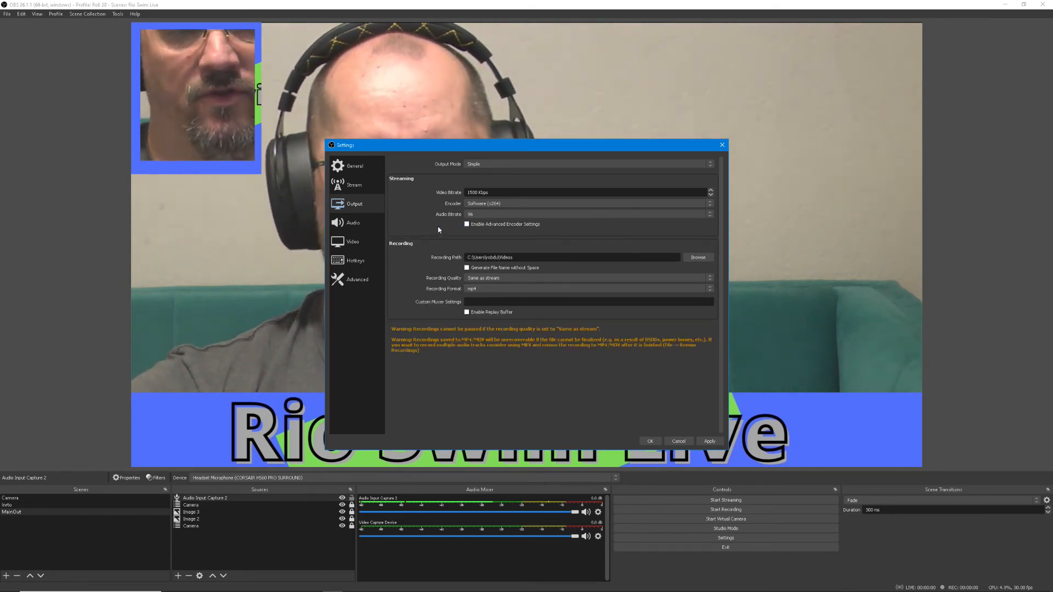
left_click(471, 226)
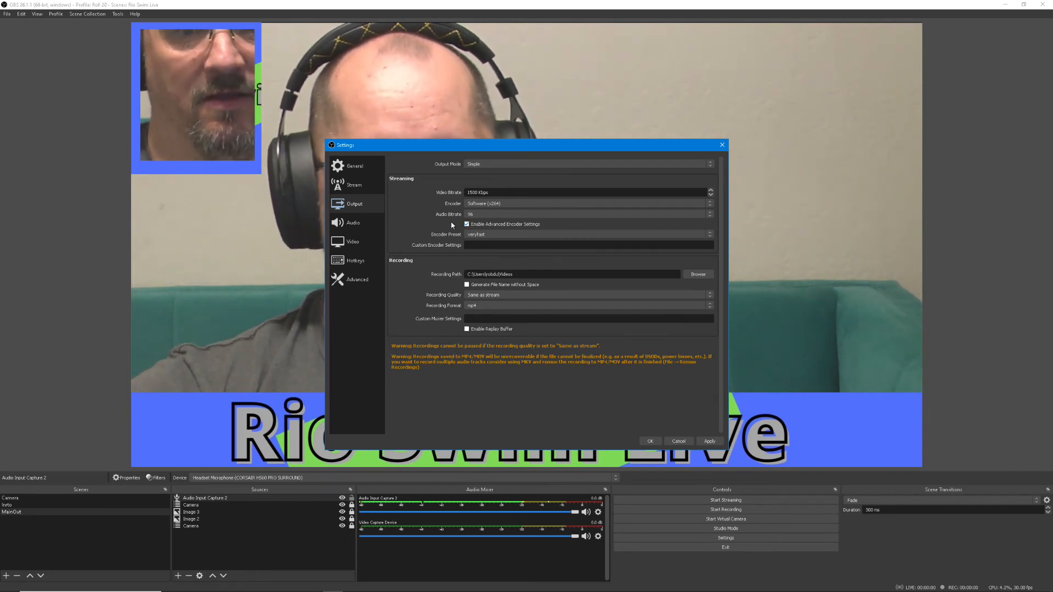
left_click(468, 225)
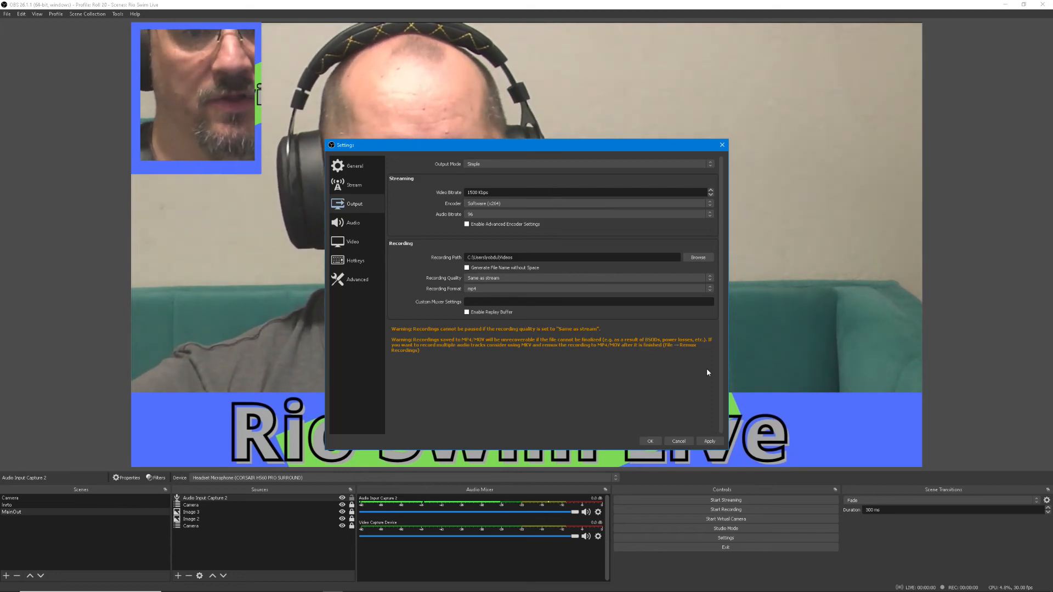
left_click(711, 442)
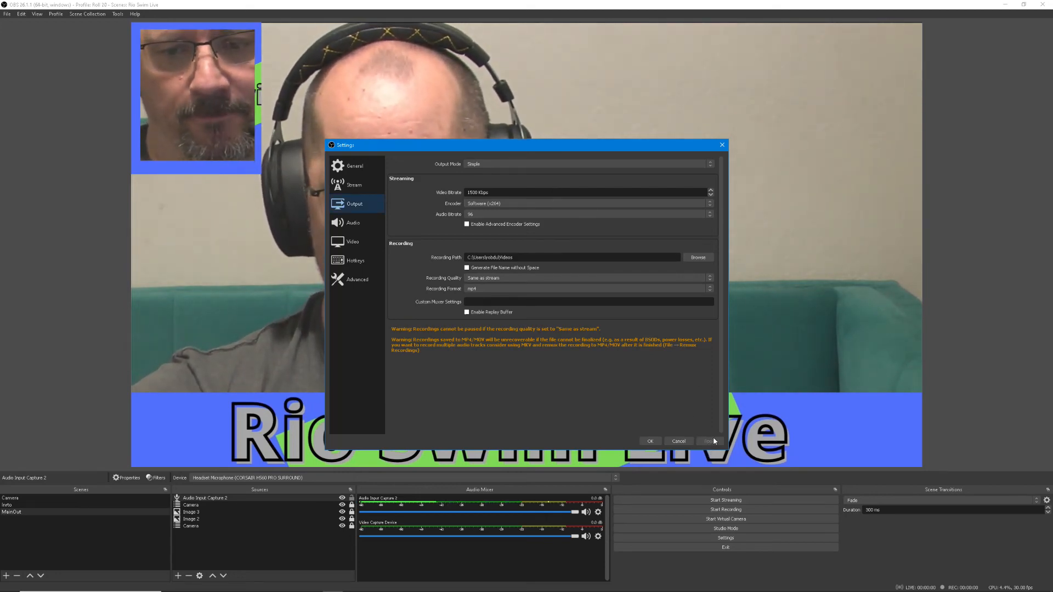
Close the output settings, start streaming from OBS, and switch to the YouTube Studio live page
left_click(649, 442)
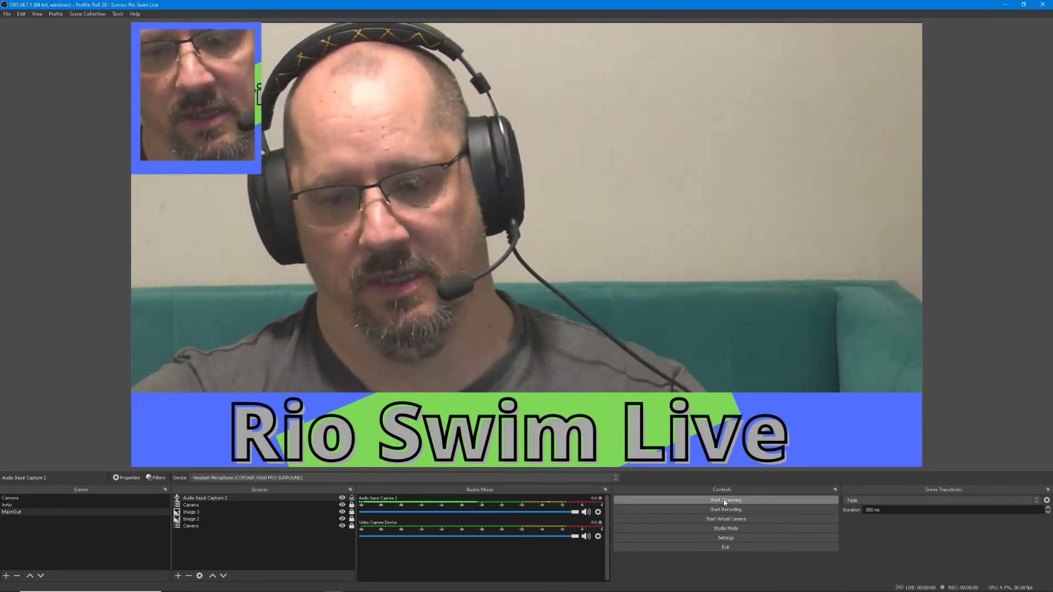
left_click(725, 501)
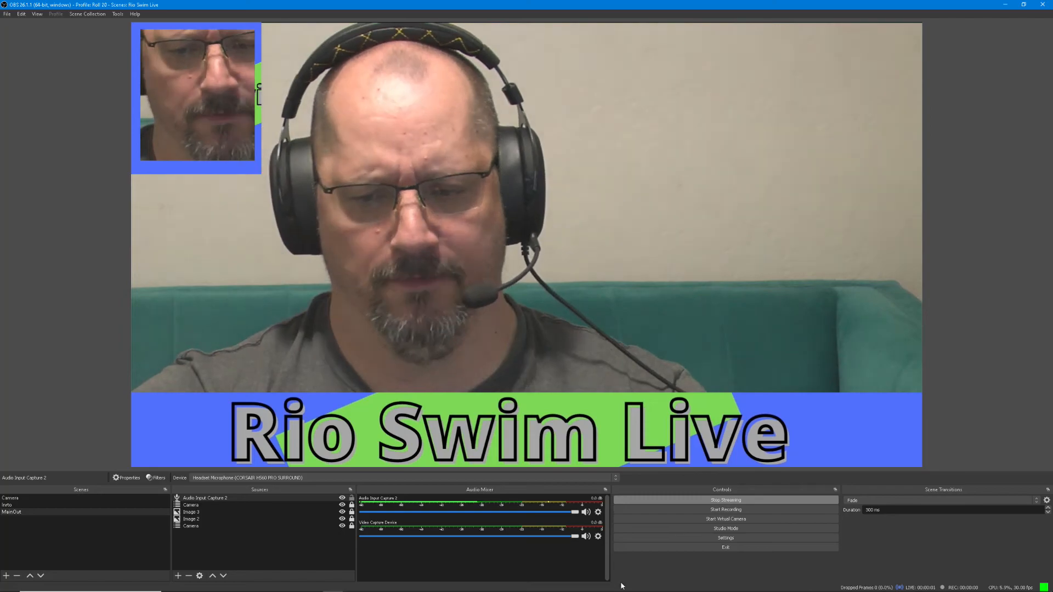
mouse_move(533, 581)
left_click(455, 584)
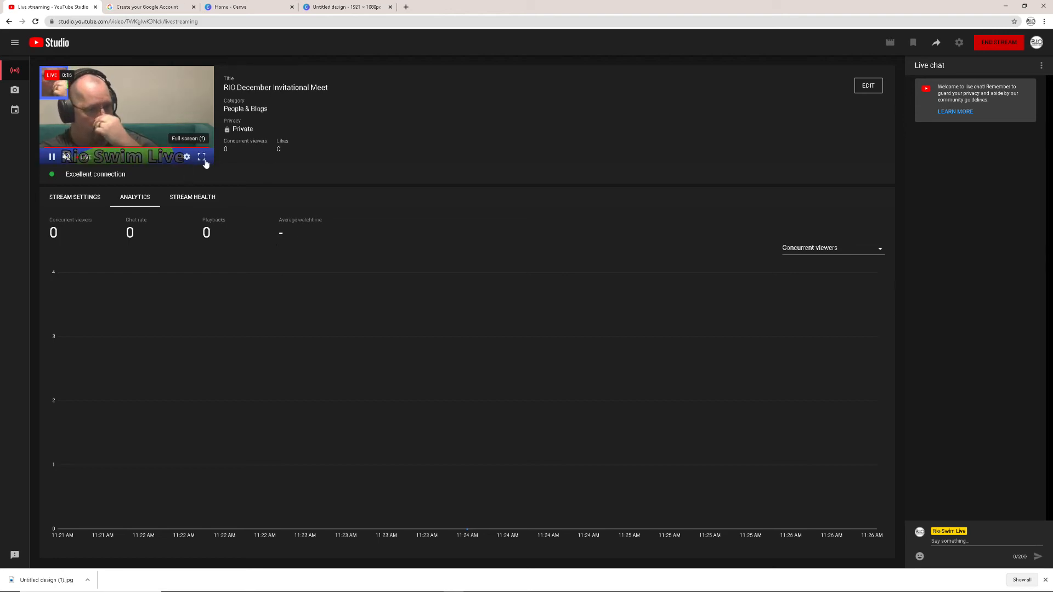
View the live stream preview in full screen with its playback speed and quality options, and return to the stream dashboard
left_click(205, 159)
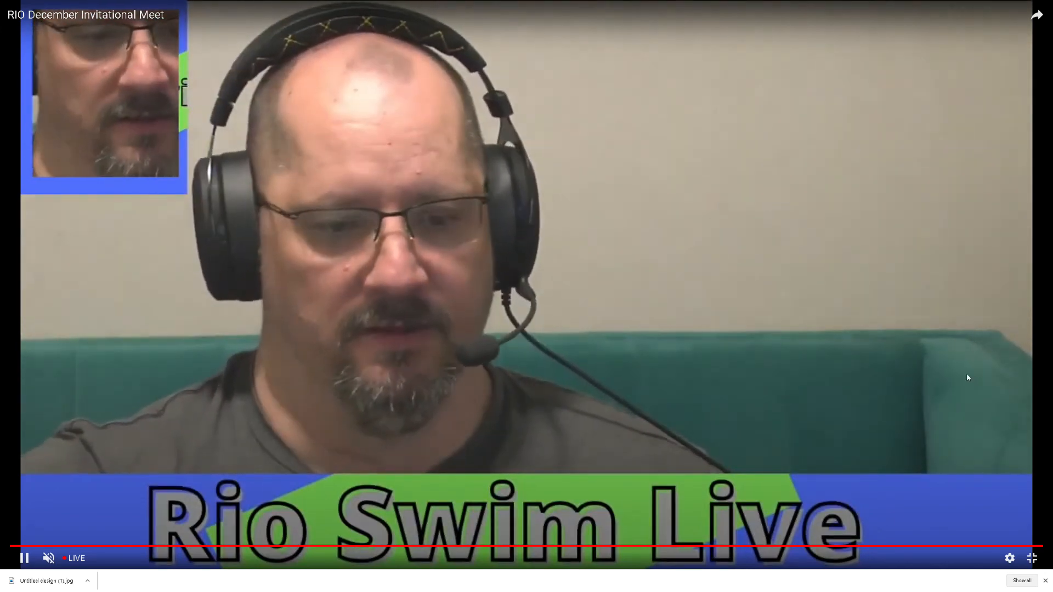
left_click(1009, 558)
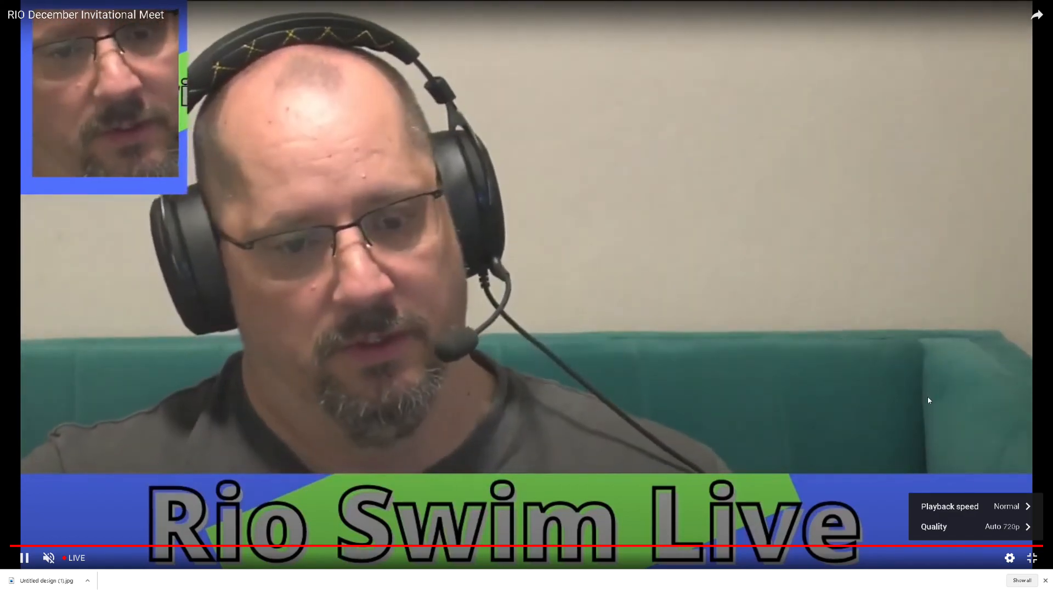
key("Escape")
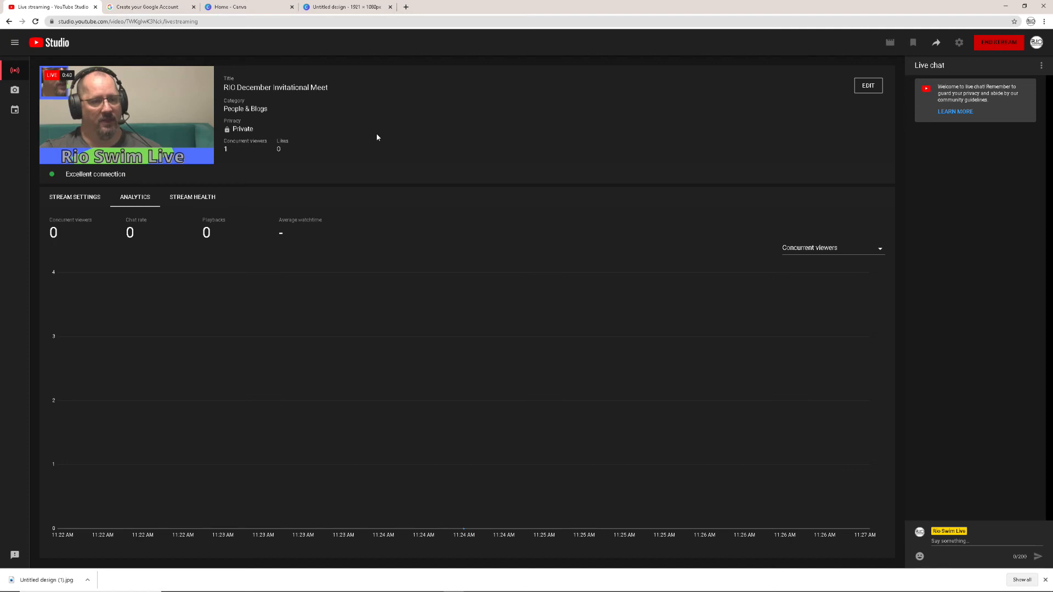
mouse_move(208, 132)
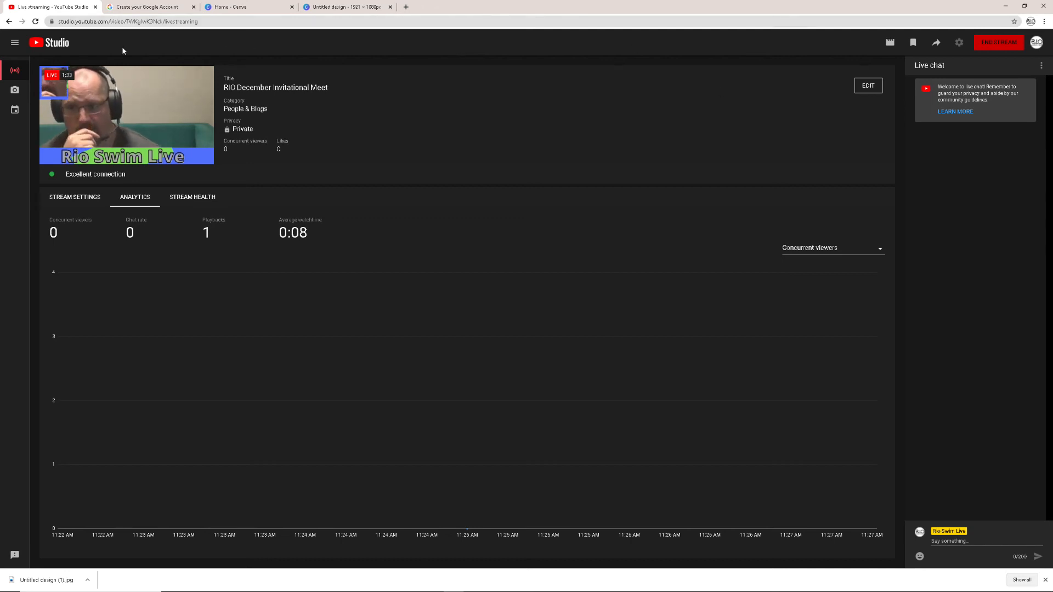
mouse_move(103, 71)
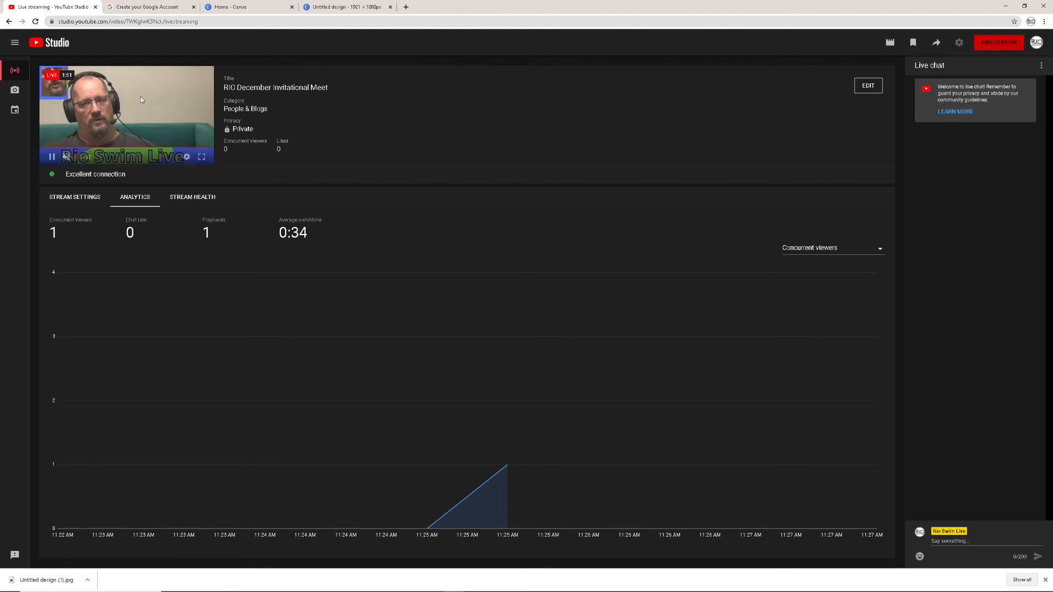
Stay on the RIO December Invitational Meet stream page, end the live stream, and dismiss its finished summary
left_click(15, 111)
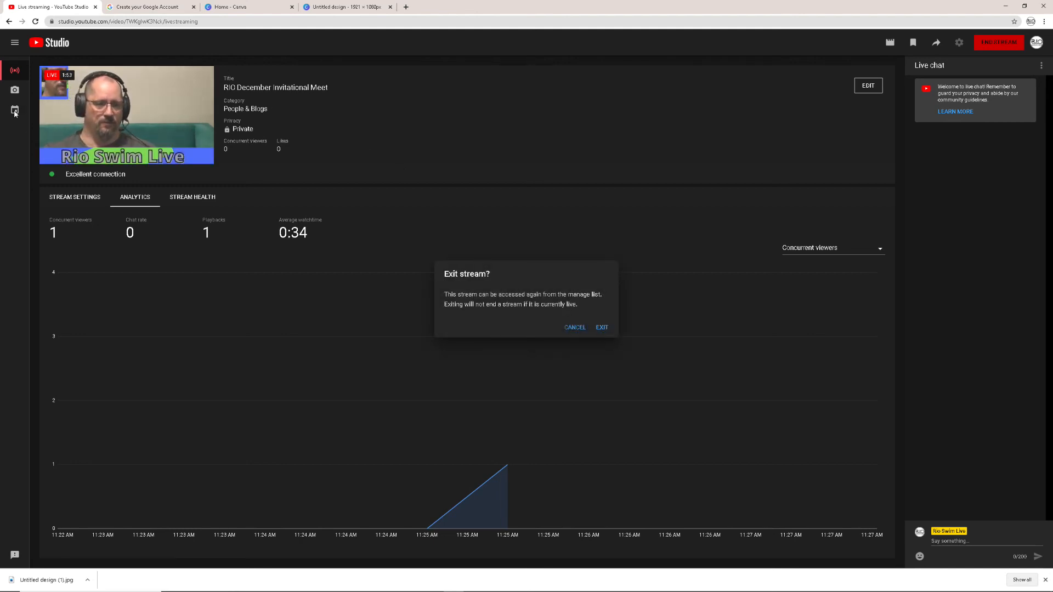
left_click(574, 328)
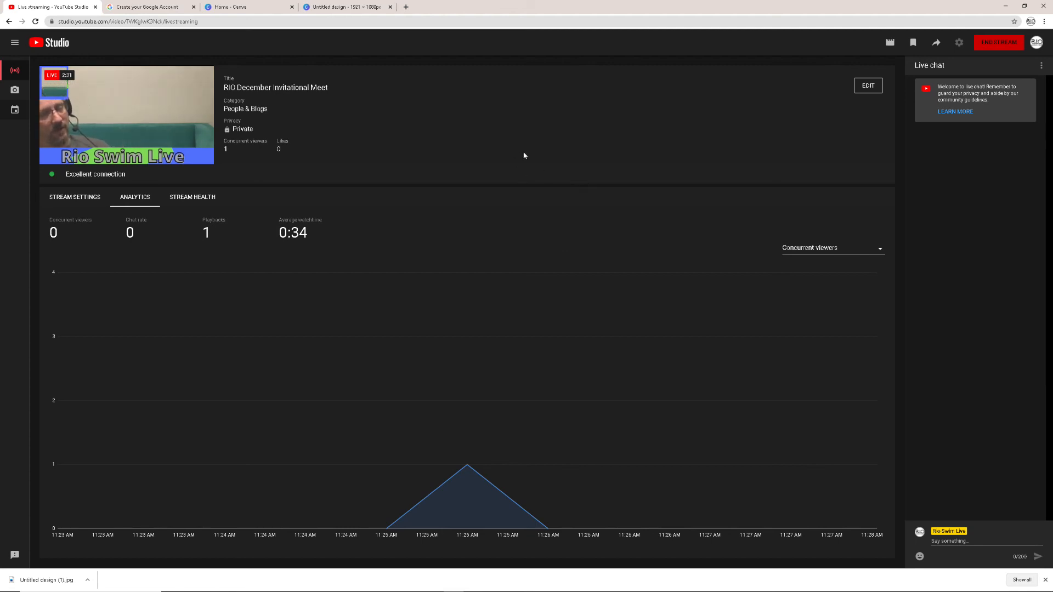
left_click(986, 44)
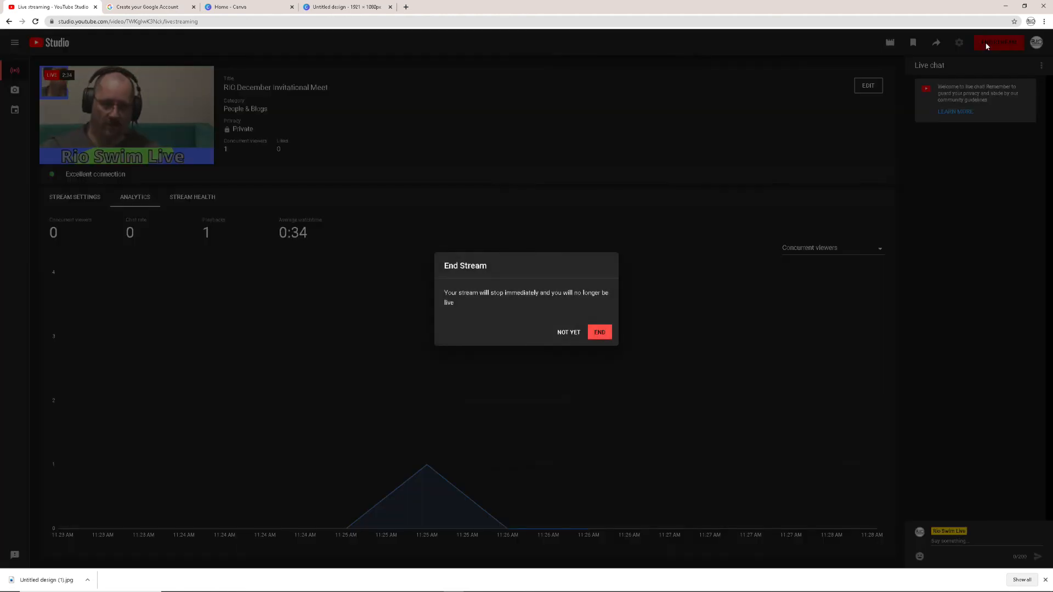
left_click(602, 333)
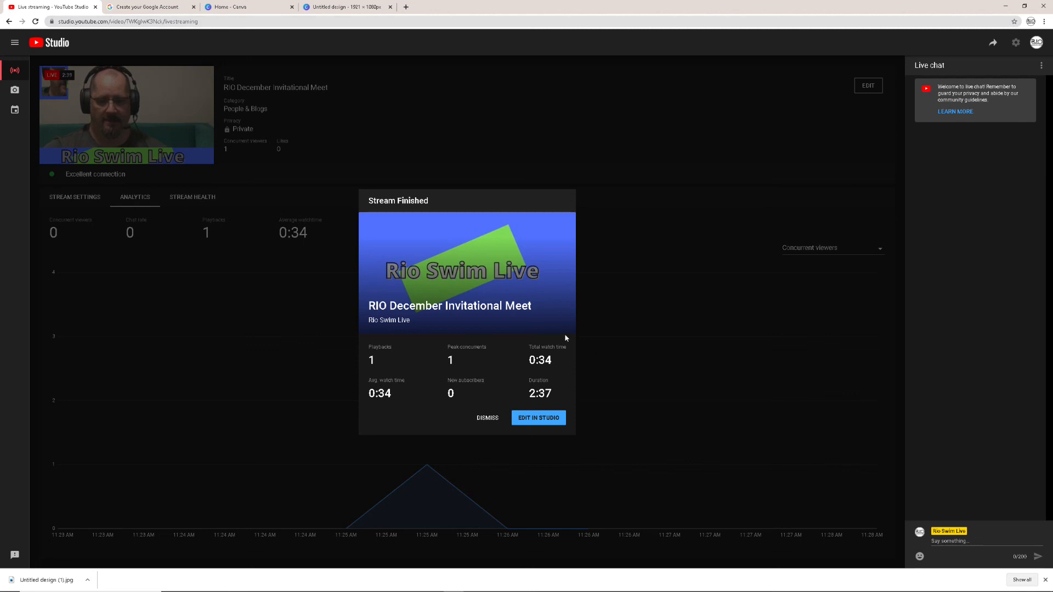
left_click(489, 418)
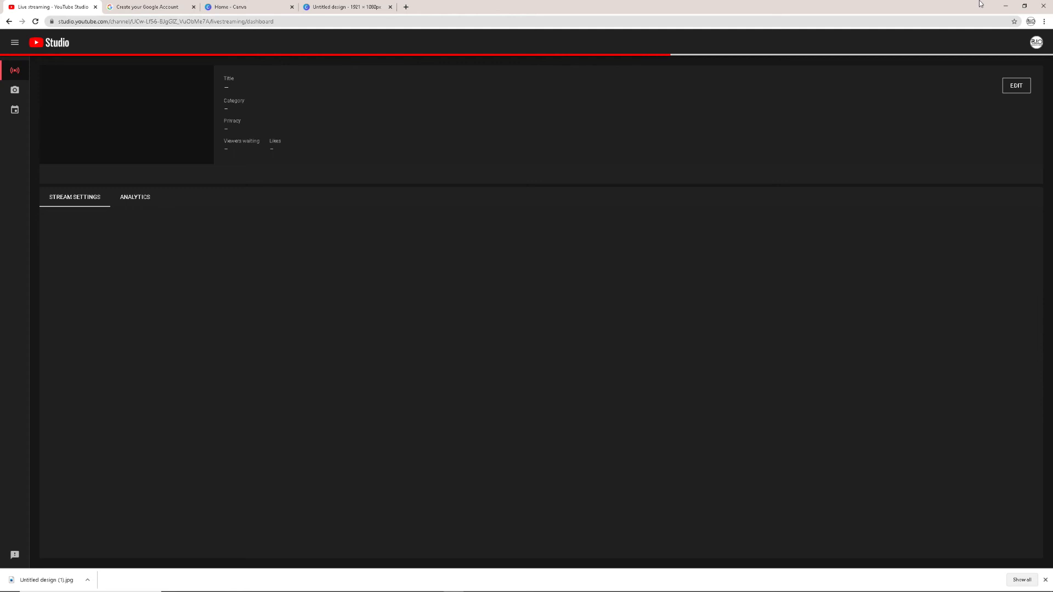
Switch to OBS, make a short local recording, and stop both the recording and the streaming output
left_click(1008, 7)
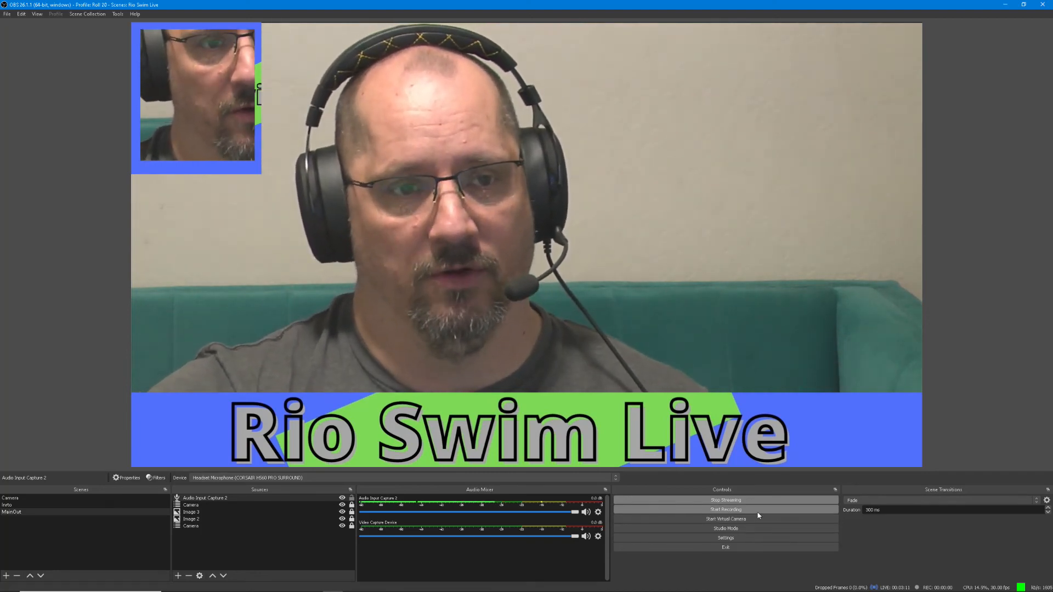
left_click(758, 513)
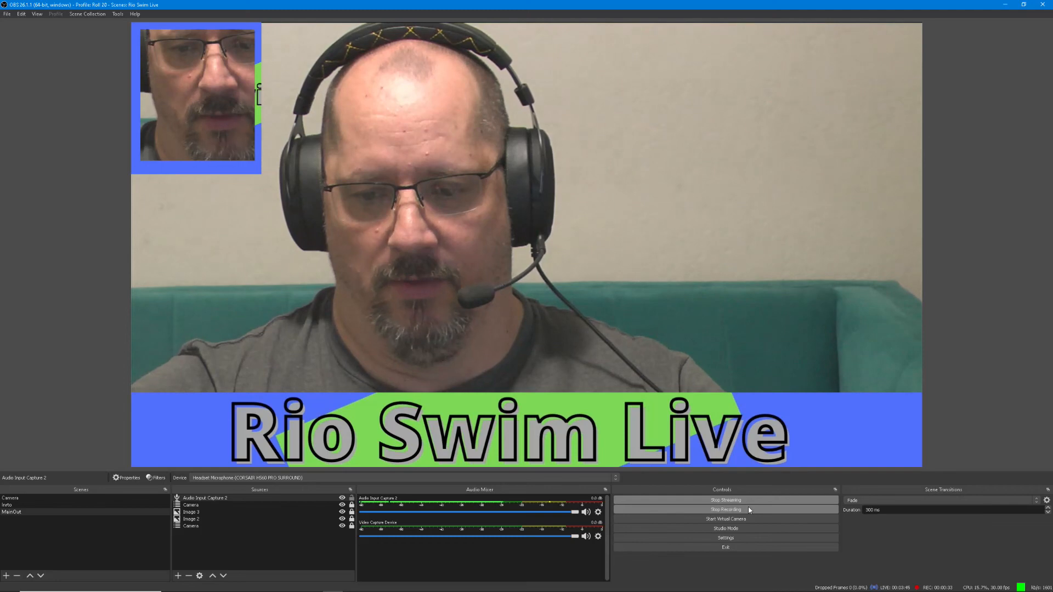
left_click(749, 510)
left_click(754, 501)
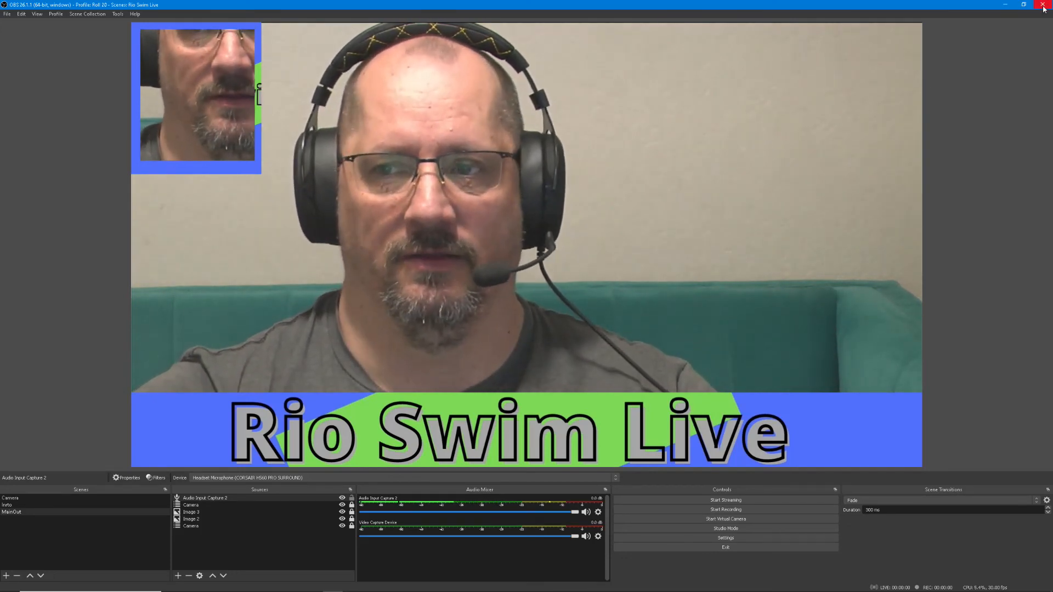
Switch to the browser, search for "whats my speed" in a new tab, and open Speedtest by Ookla
left_click(1005, 7)
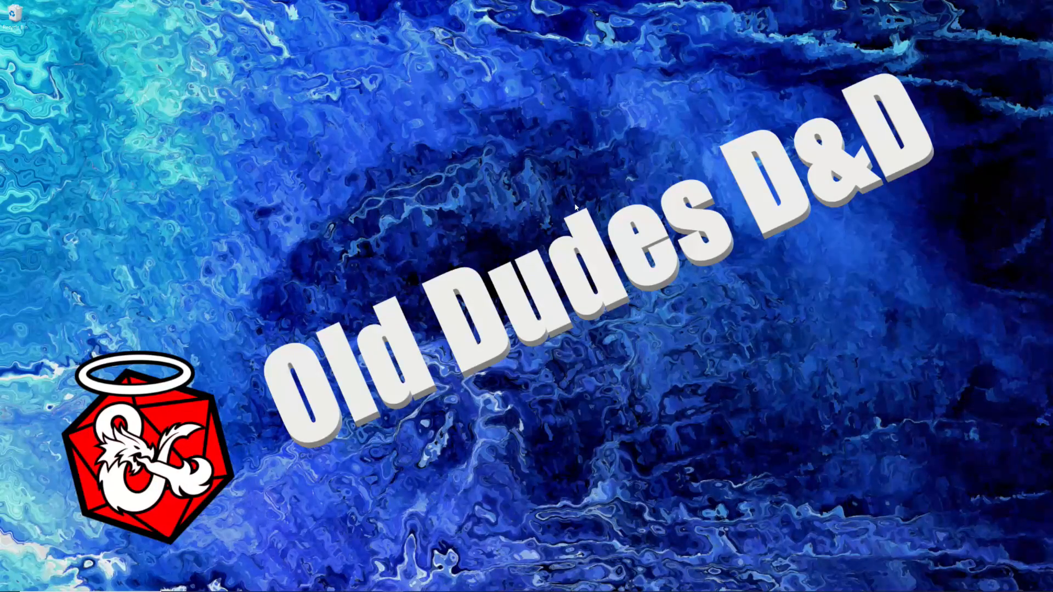
left_click(453, 583)
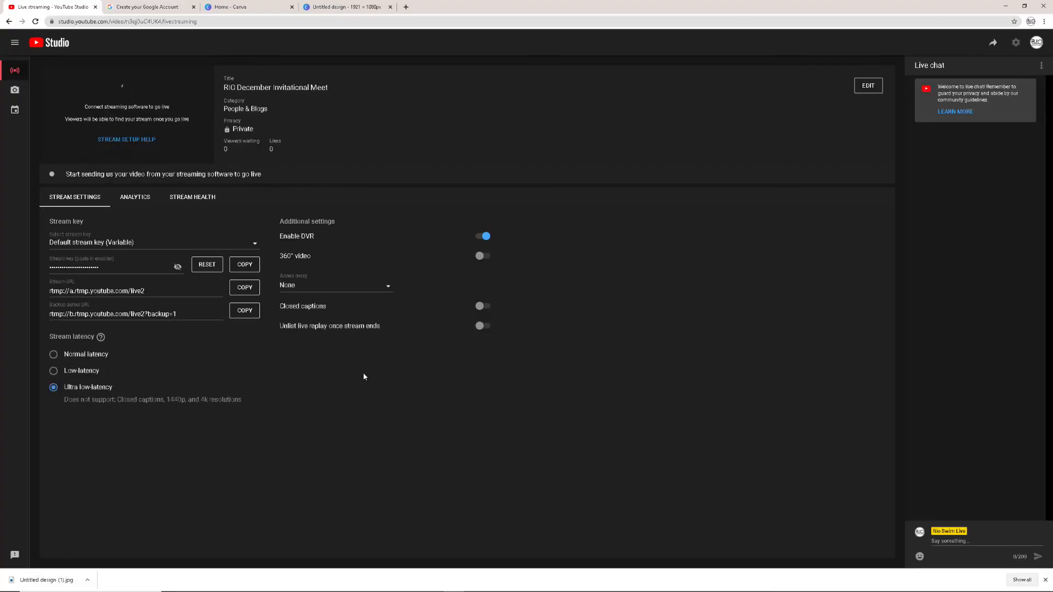
left_click(406, 7)
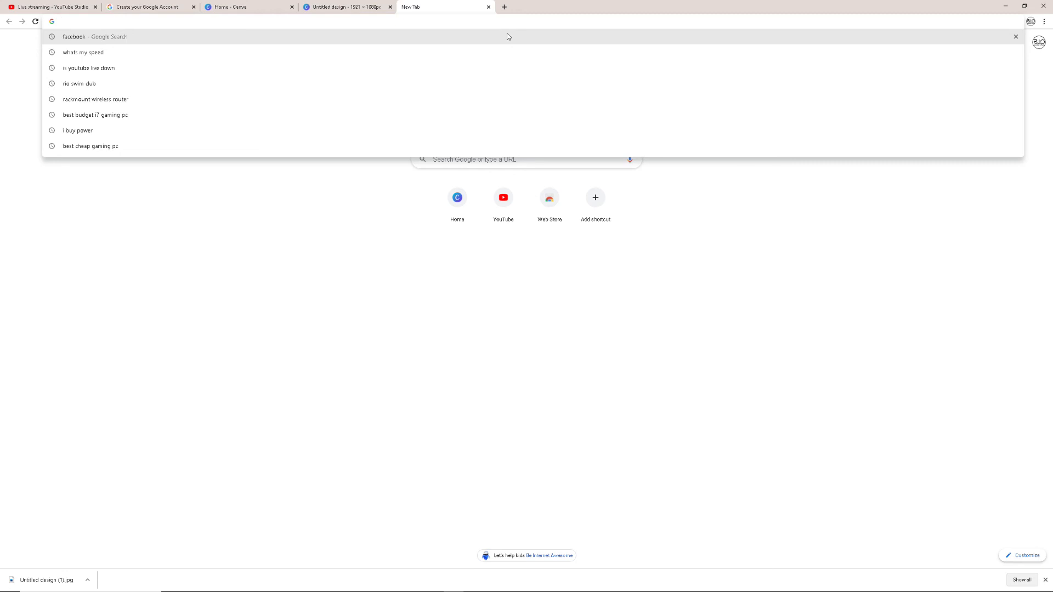
type("what")
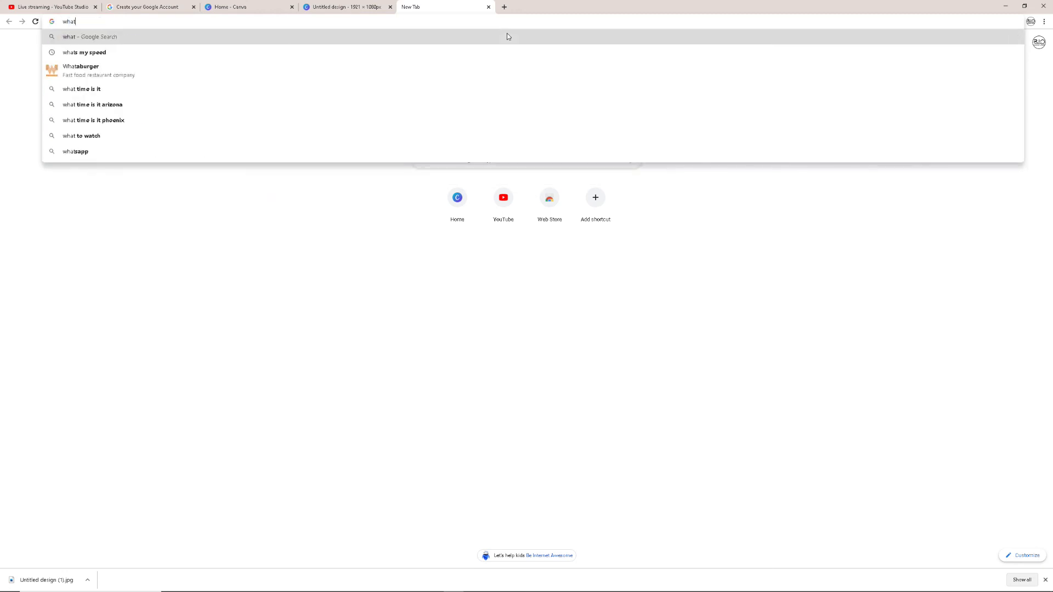
left_click(454, 51)
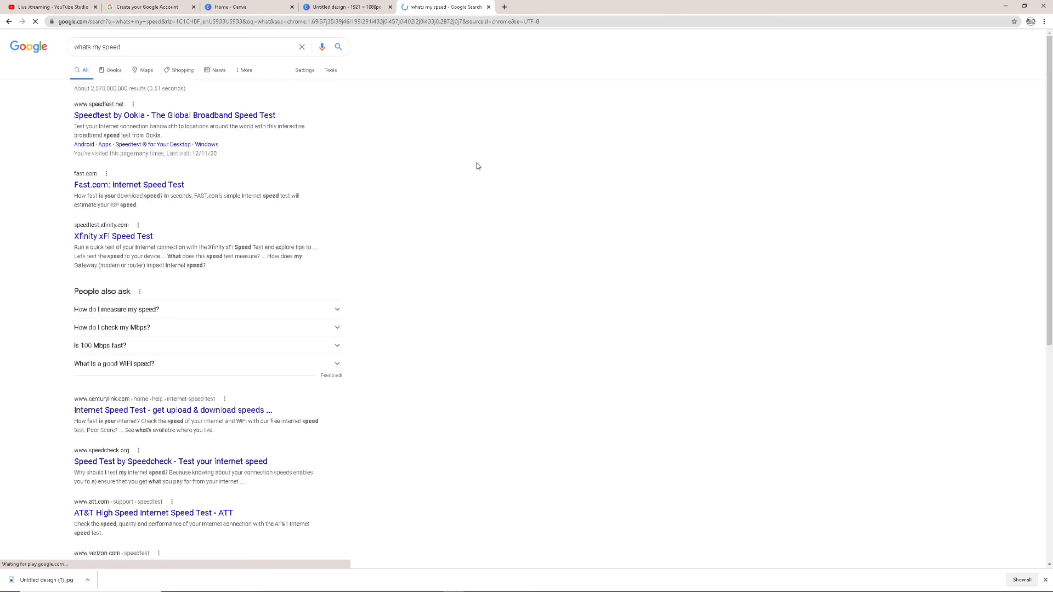
left_click(249, 116)
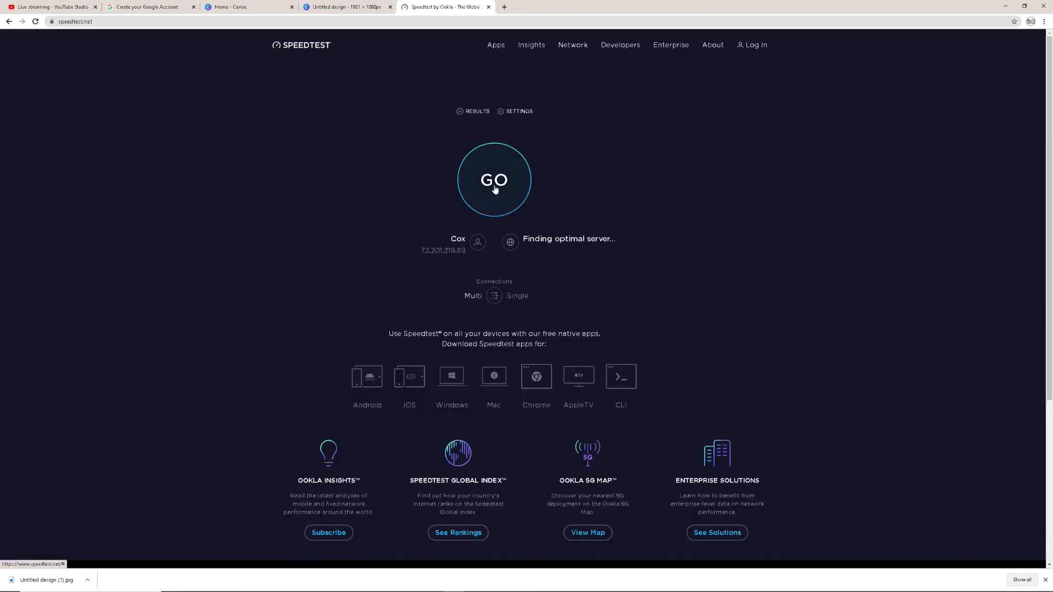
Run the internet speed test, reloading the page to restart it, and dismiss the Windows app offer covering the results
left_click(499, 183)
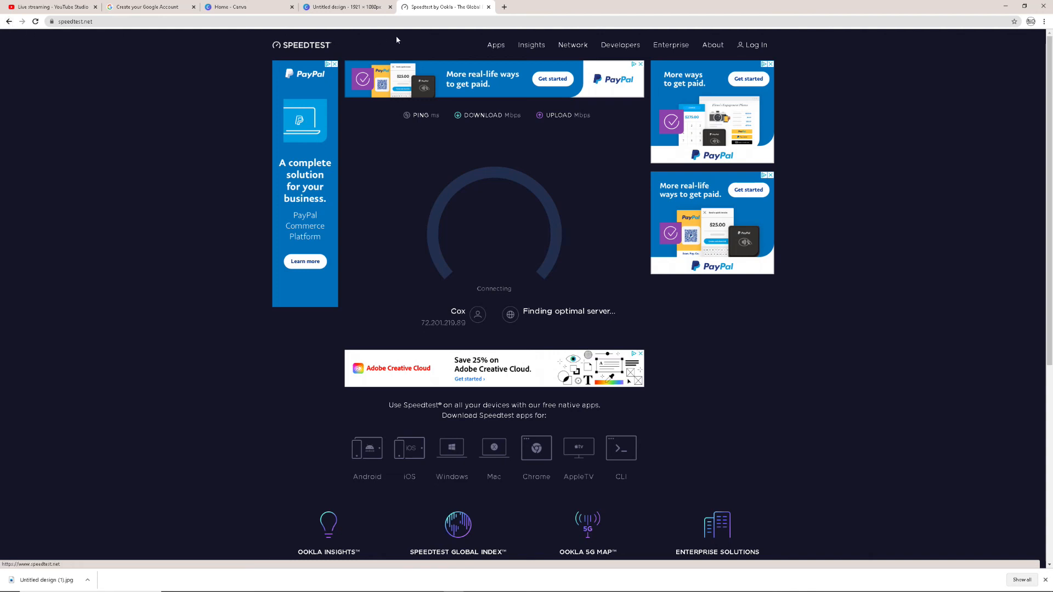
left_click(35, 22)
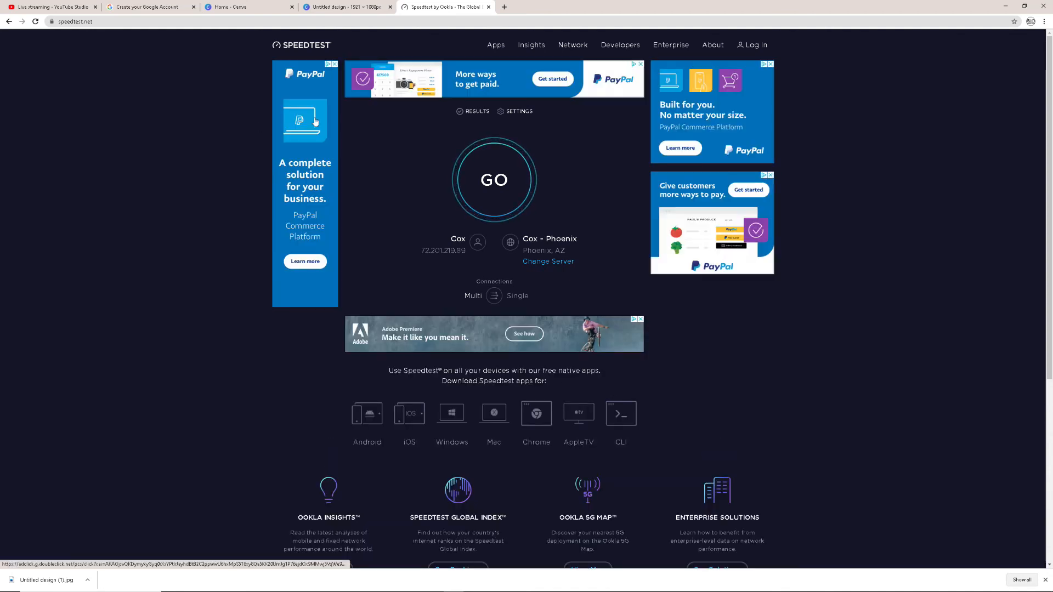
left_click(493, 180)
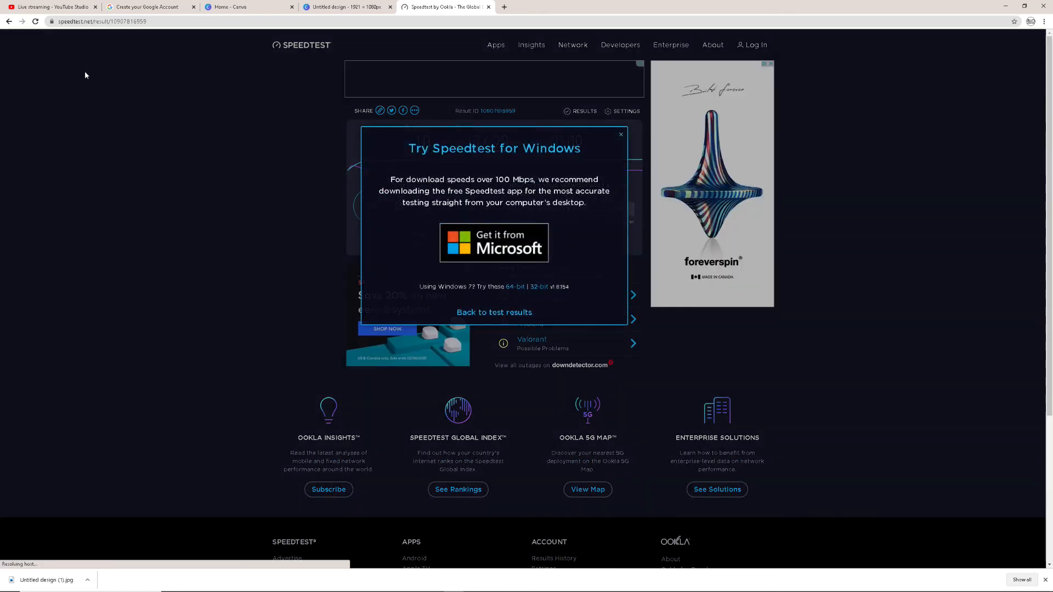
left_click(620, 136)
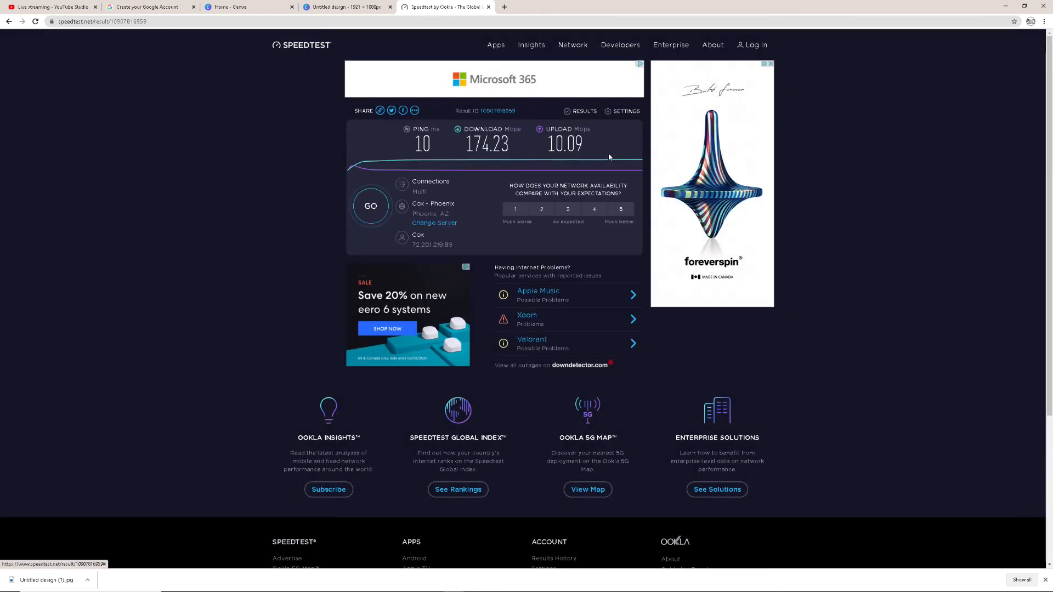
Switch to OBS, review the stream, output and video settings, and close the settings window
left_click(333, 584)
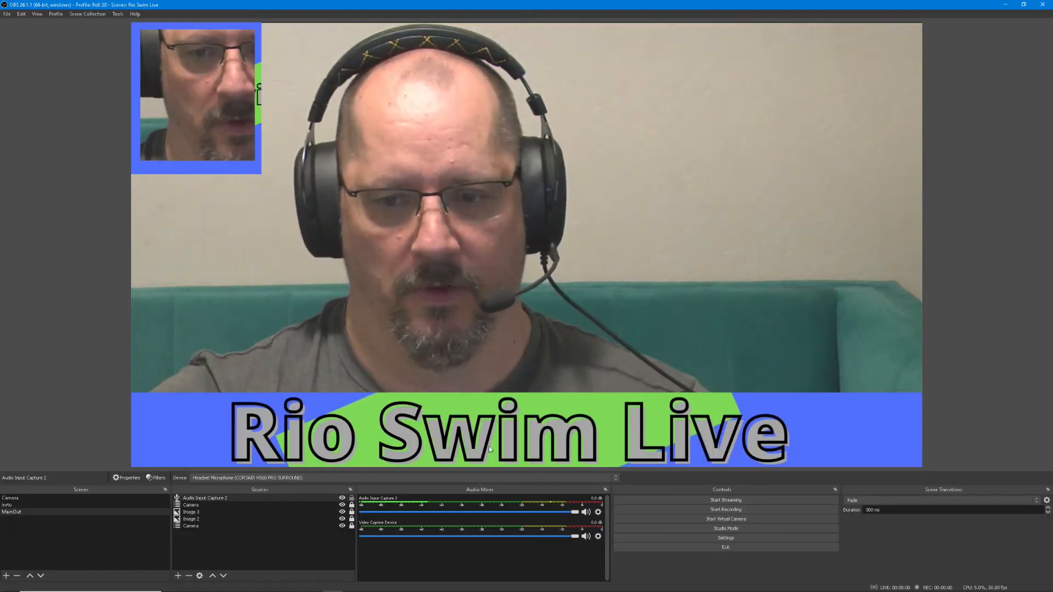
left_click(735, 537)
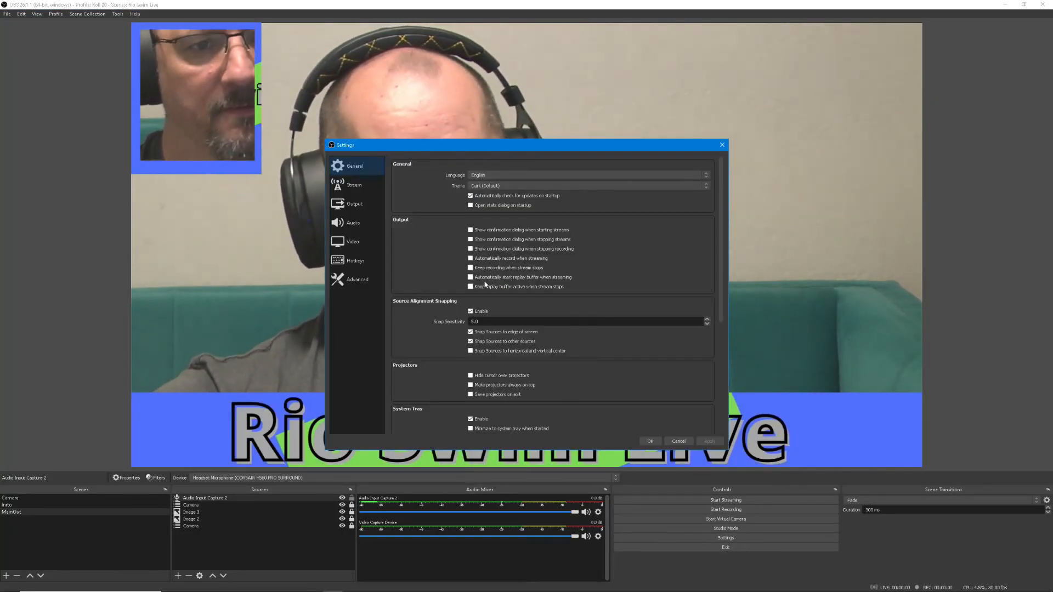
left_click(356, 186)
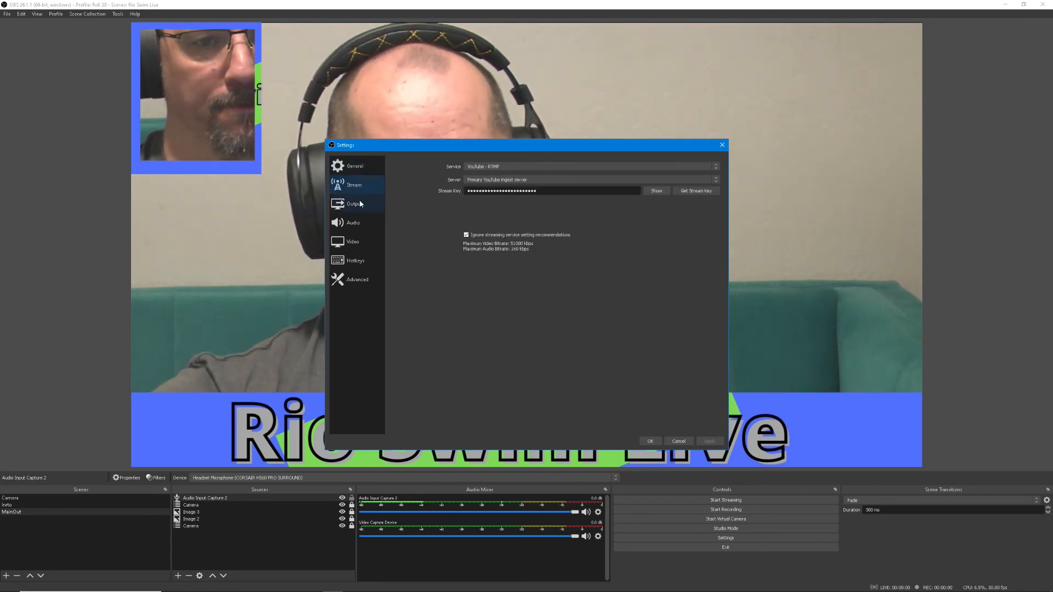
left_click(354, 204)
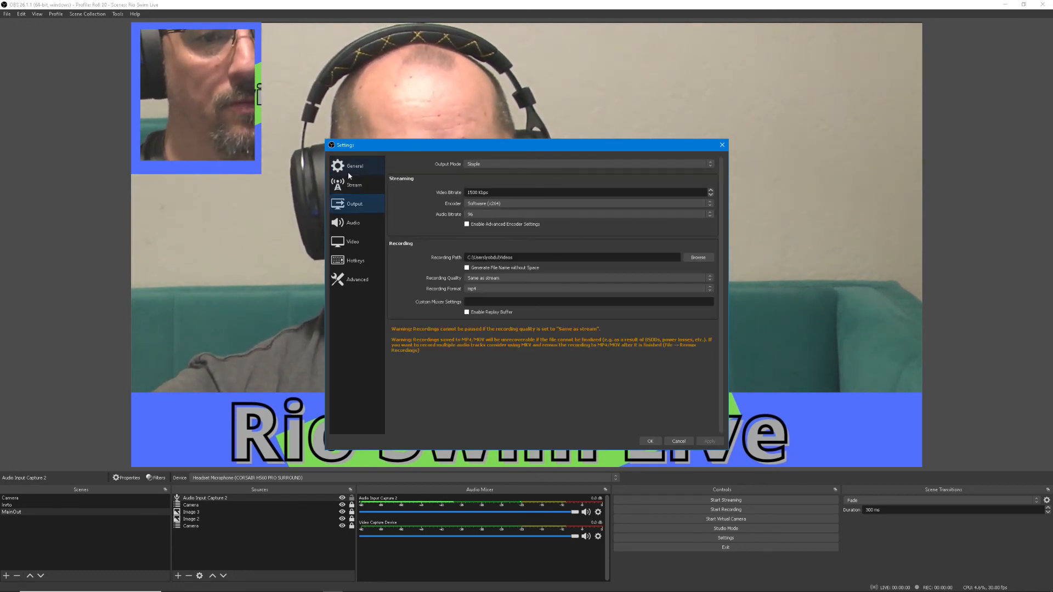
left_click(366, 243)
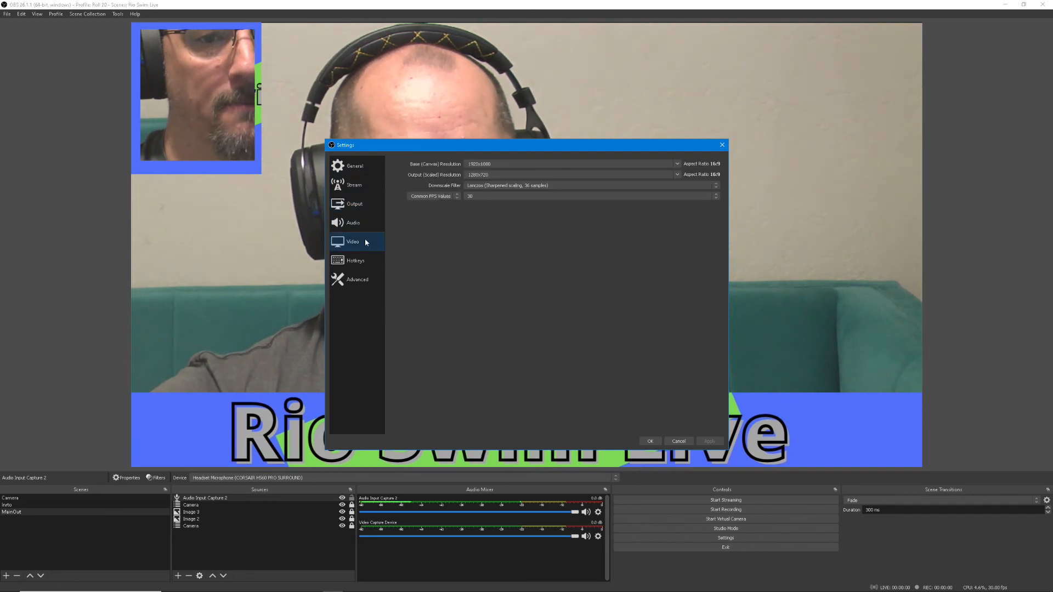
left_click(357, 201)
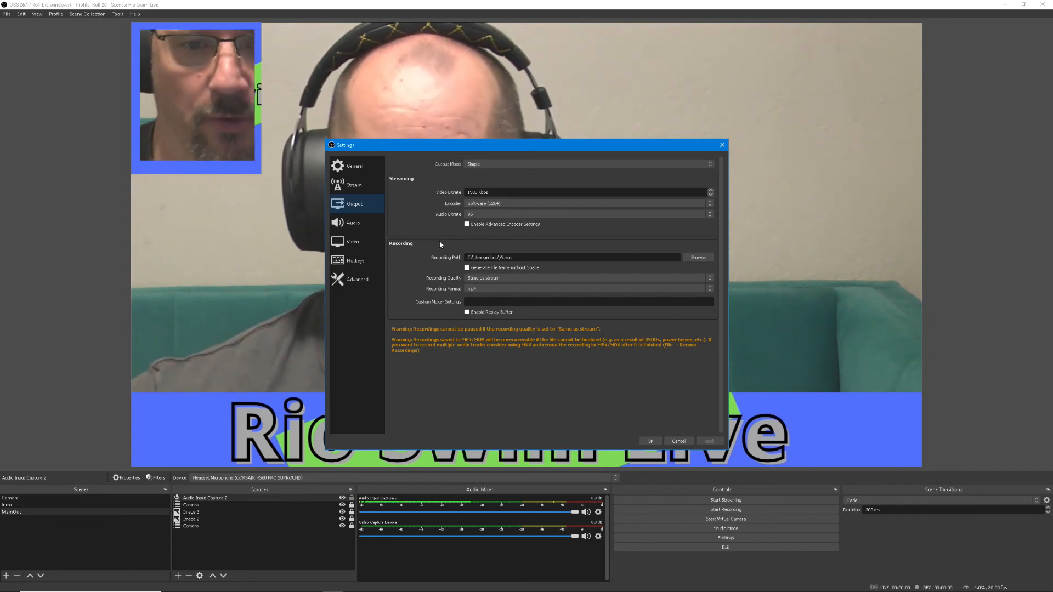
left_click(643, 442)
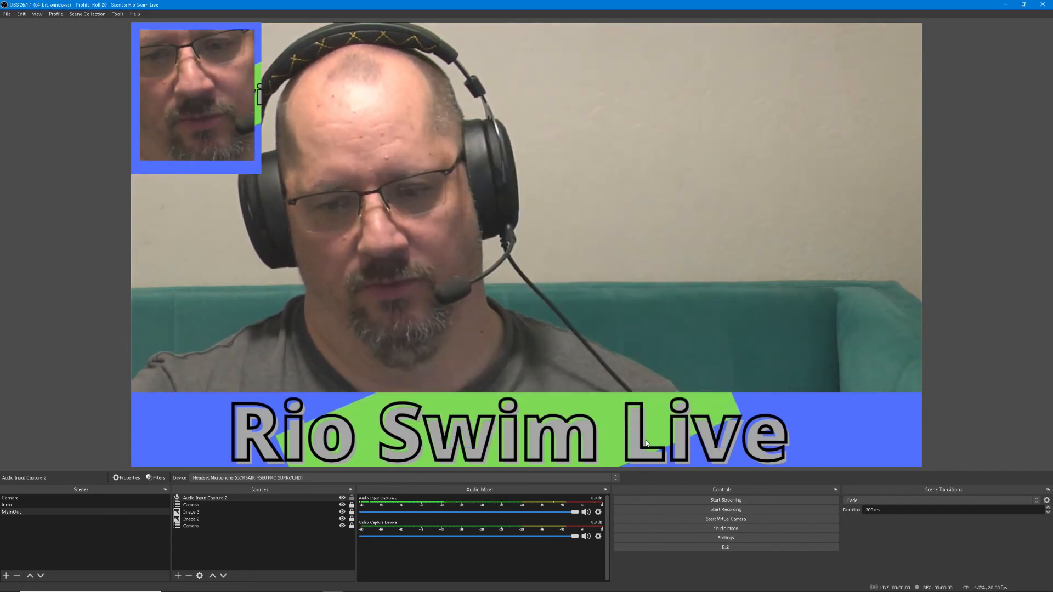